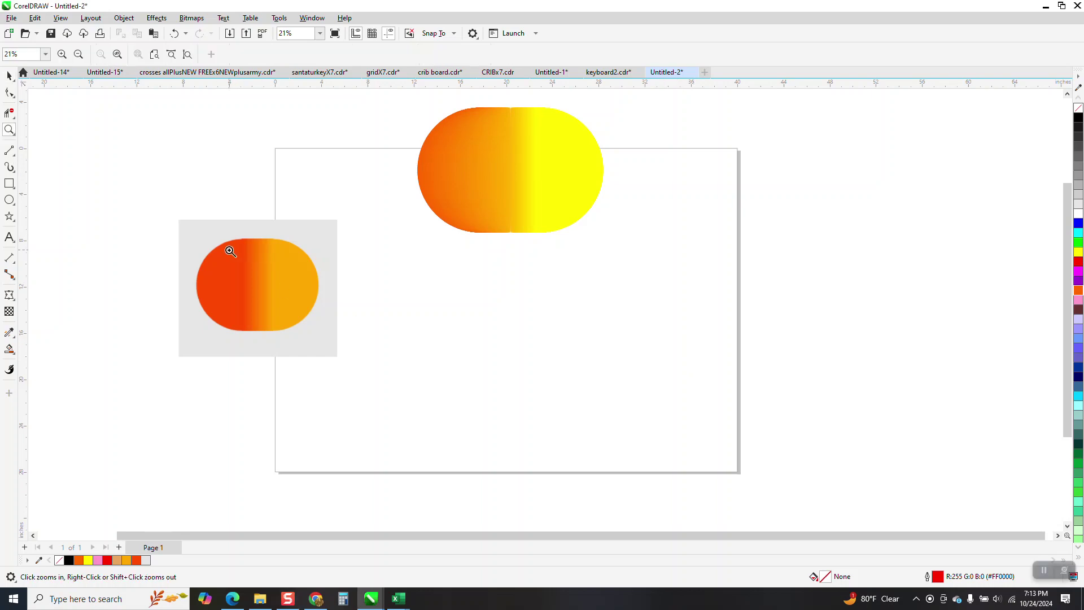
- Marquee-zoom in closely on the reference capsule image, then zoom back out
left_click_drag(180, 221, 371, 368)
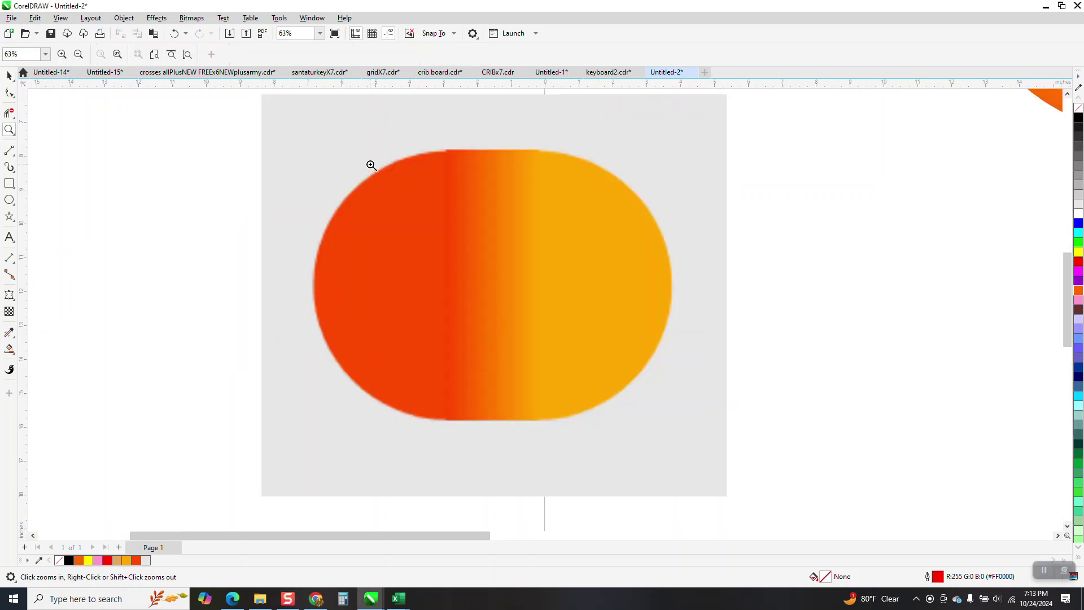
left_click_drag(370, 165, 643, 431)
scroll(438, 331, "down", 2)
scroll(438, 332, "down", 2)
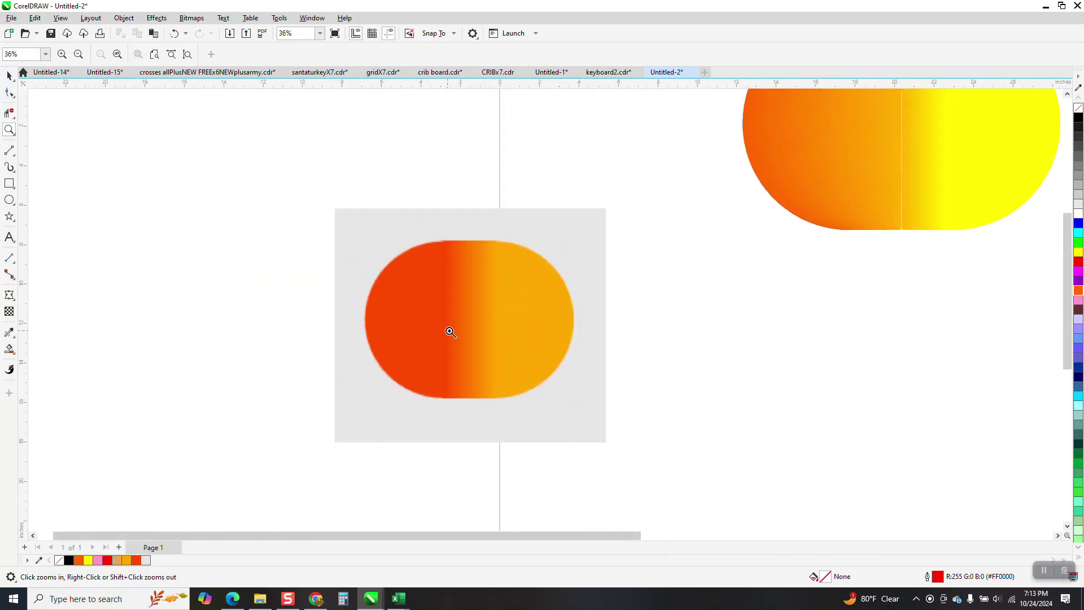
left_click(9, 76)
scroll(181, 362, "down", 2)
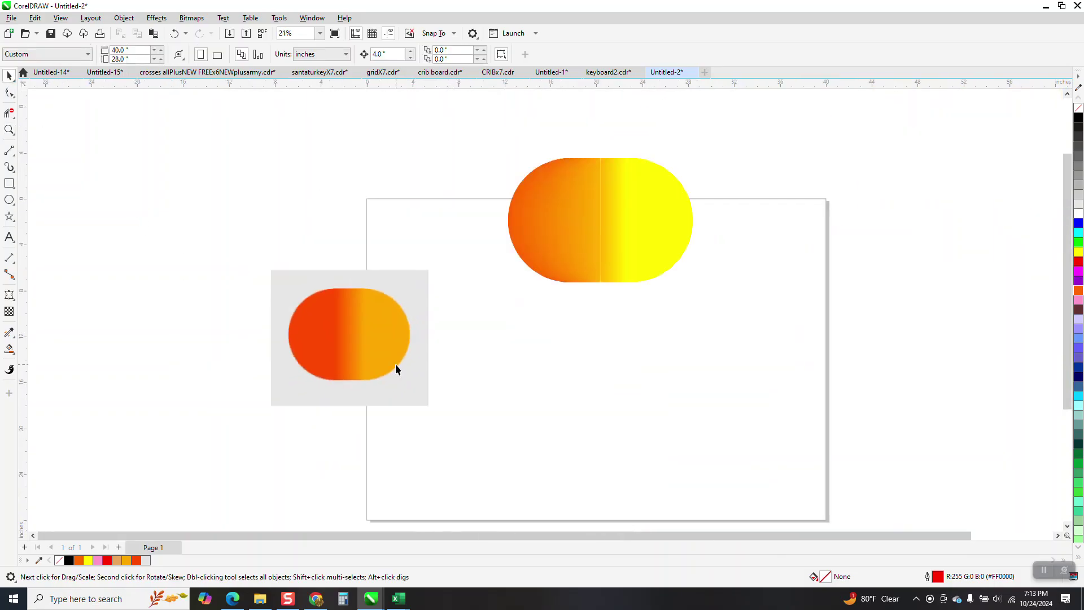
- Select the earlier orange-to-yellow pill with the Pick tool
left_click(9, 130)
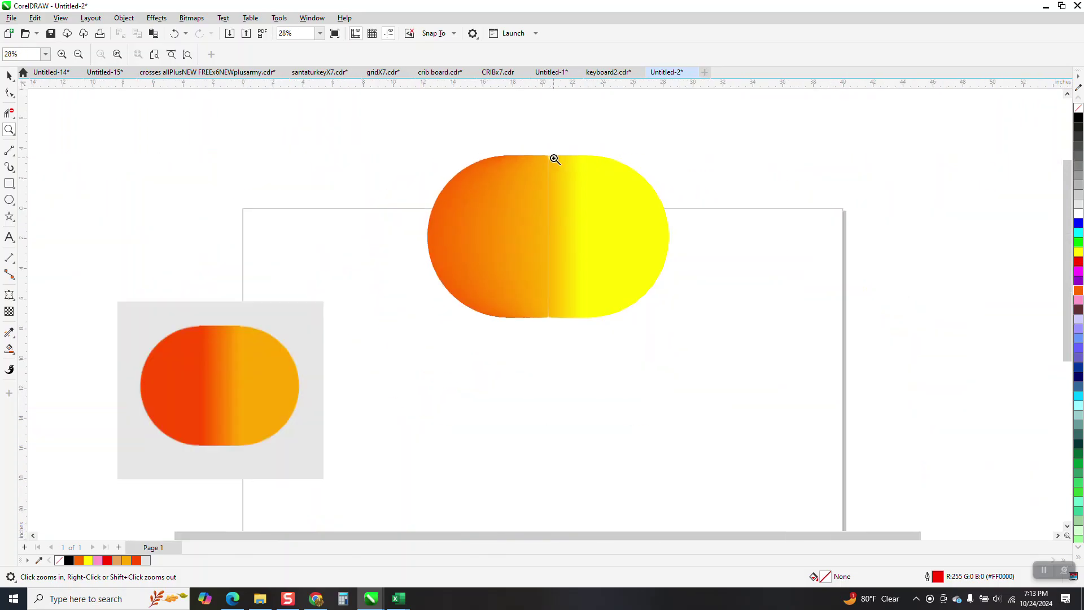
left_click(9, 76)
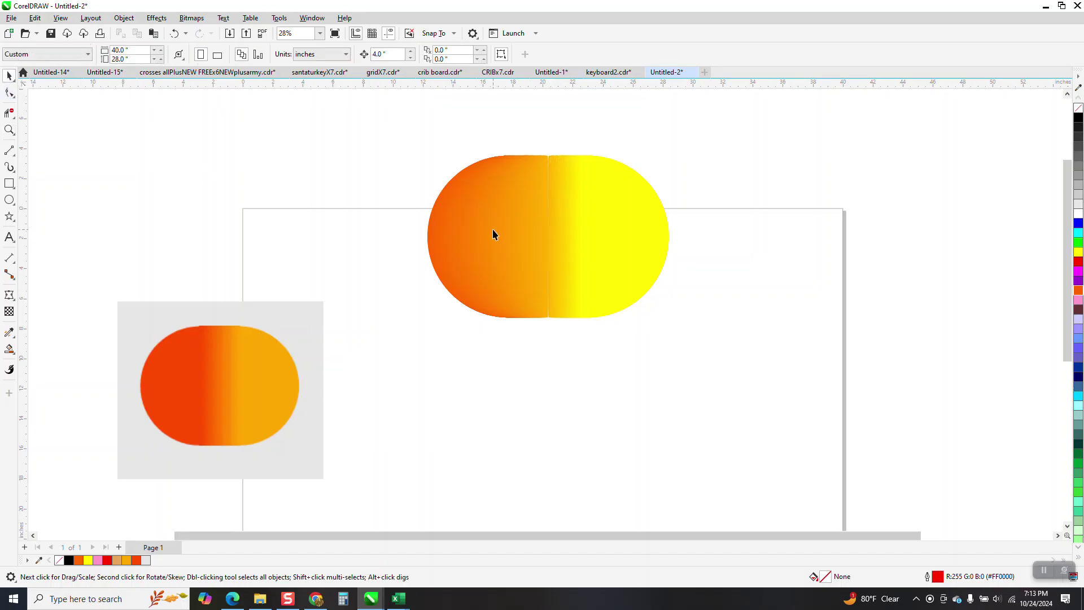
left_click(461, 229)
- Move the old pill to the upper right and draw a circle below it
left_click_drag(556, 239, 723, 222)
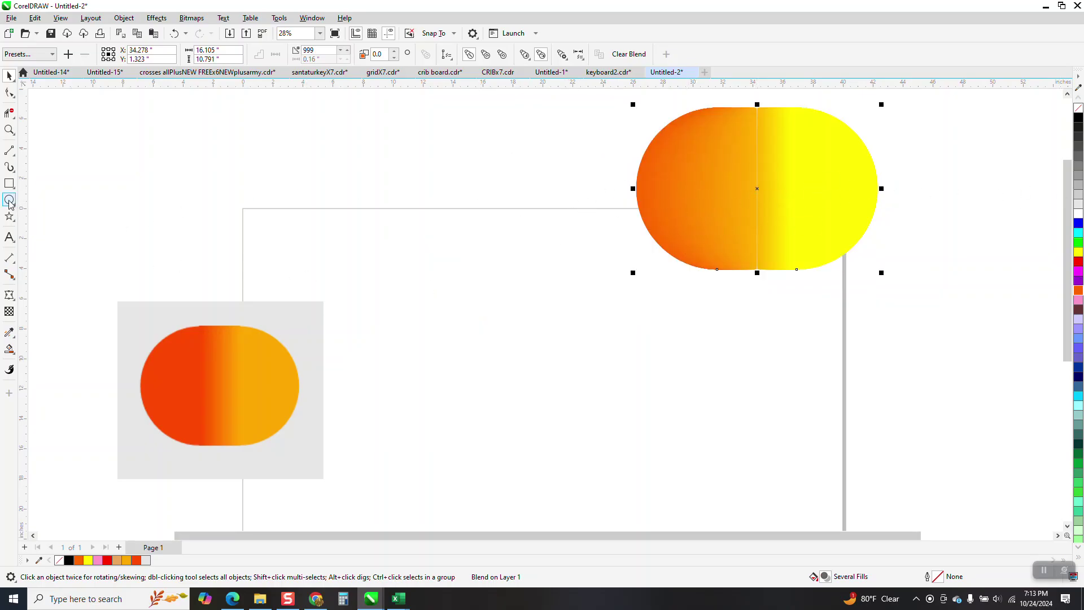
left_click_drag(622, 293, 460, 474)
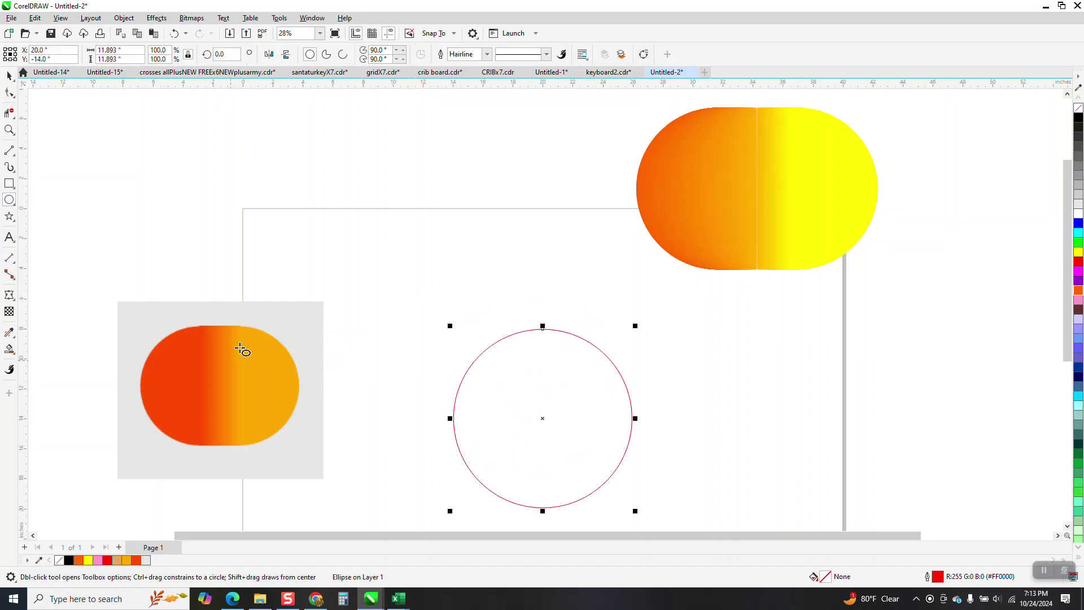
- Draw a vertical 2-Point Line through the circle and centre it with P
left_click(9, 150)
left_click_drag(436, 244, 437, 512)
key("p")
left_click(9, 76)
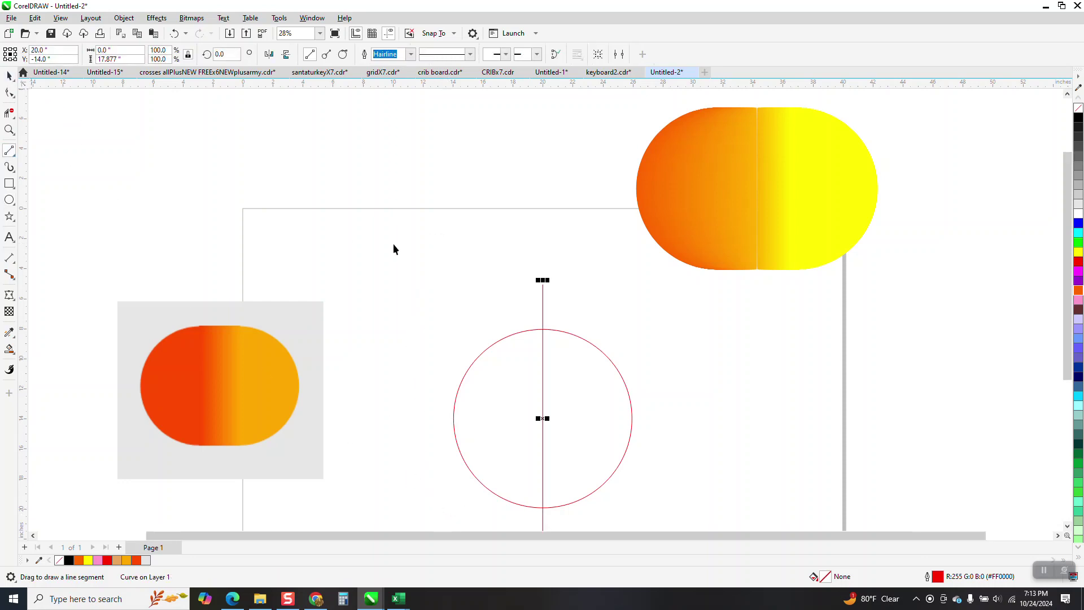
scroll(393, 243, "down", 2)
left_click(384, 151)
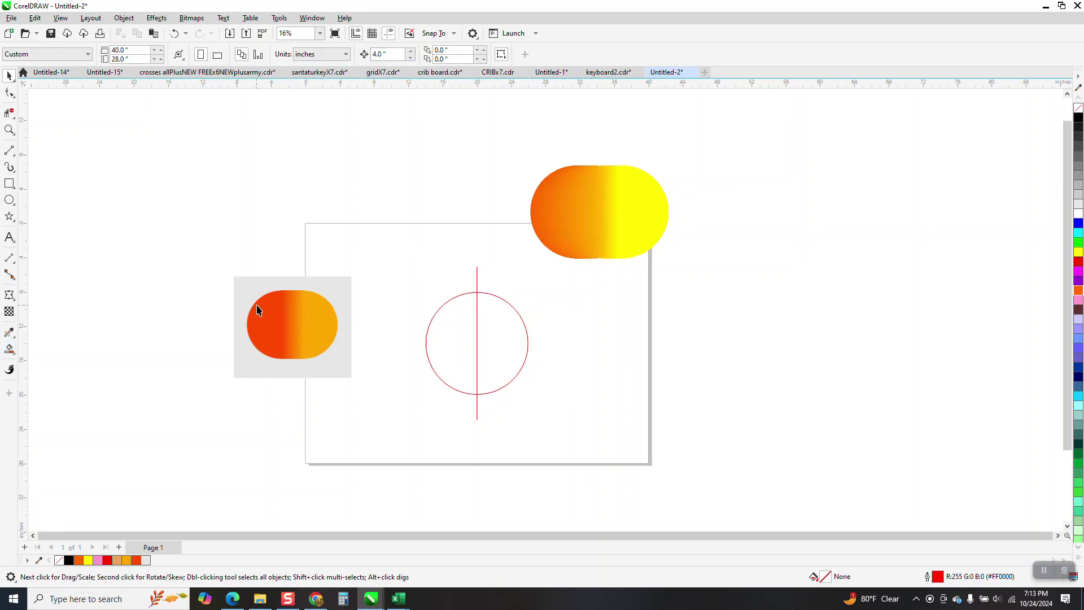
- Smart Fill the circle's left half with orange and nudge it left
key("ctrl+z")
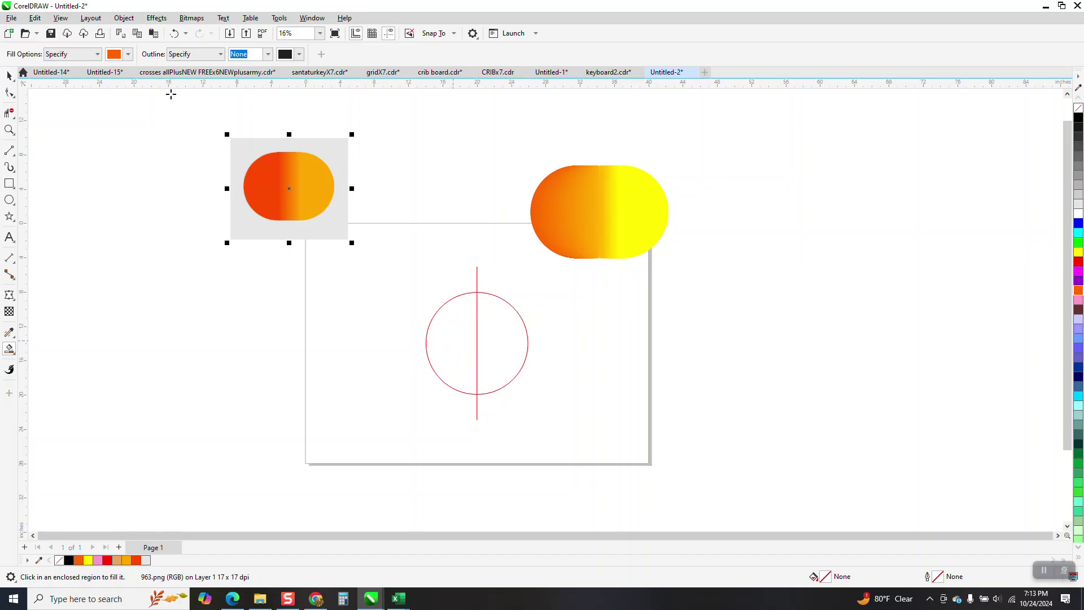
left_click(128, 54)
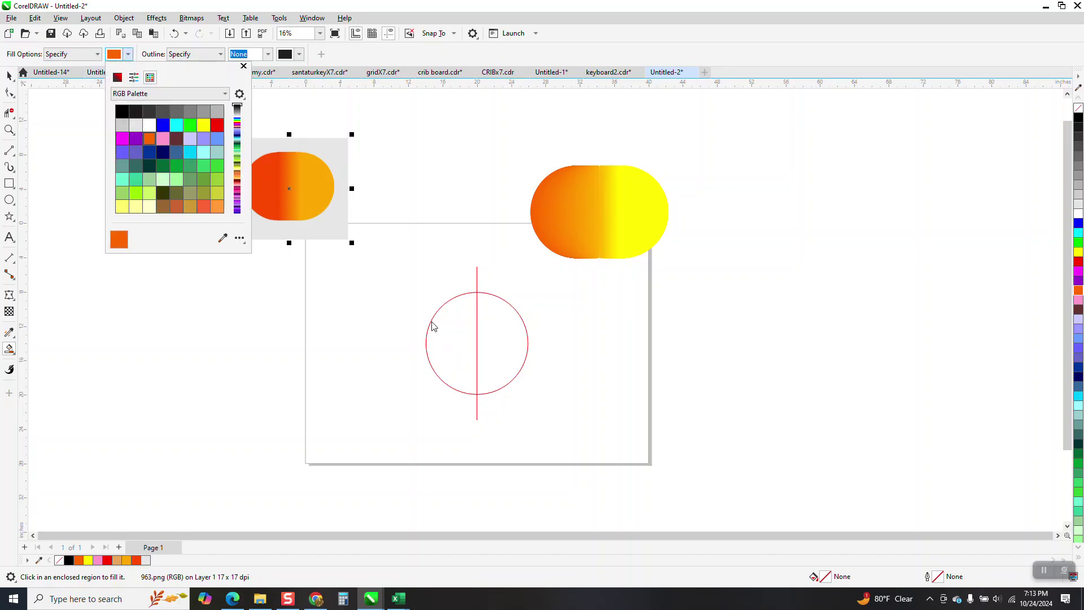
left_click(439, 347)
left_click(446, 343)
key("Left")
key("Left")
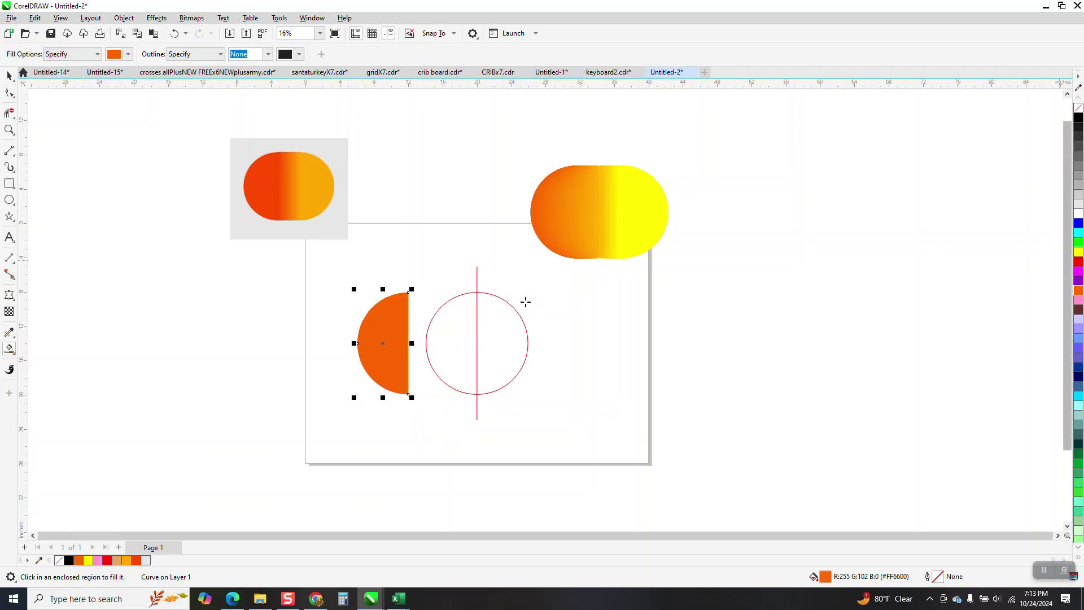
- Smart Fill the circle's right half with yellow and nudge it right
left_click(128, 54)
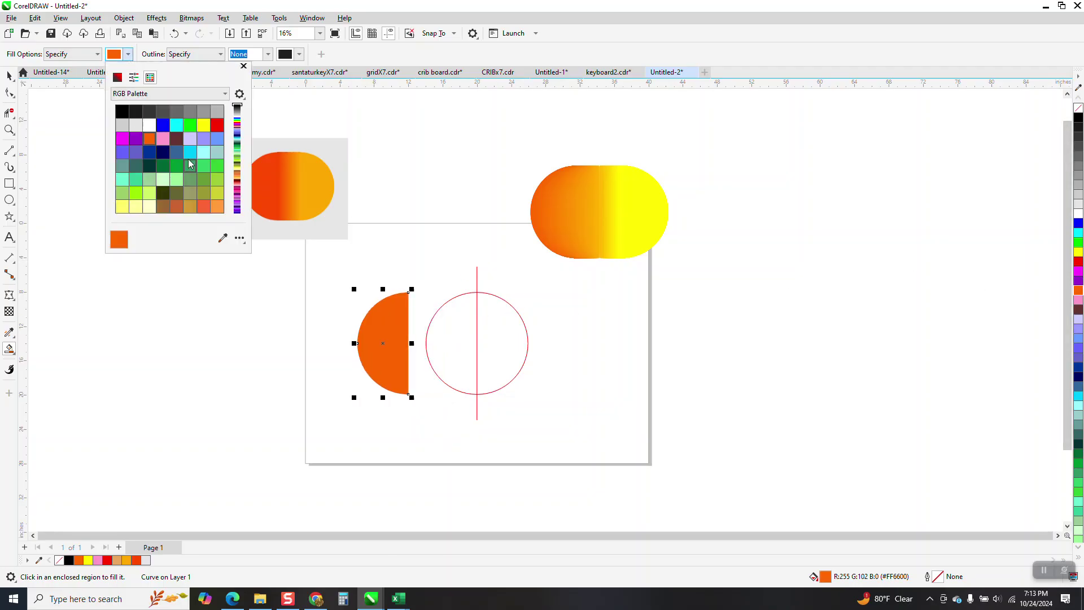
left_click(204, 124)
left_click(488, 332)
left_click(496, 332)
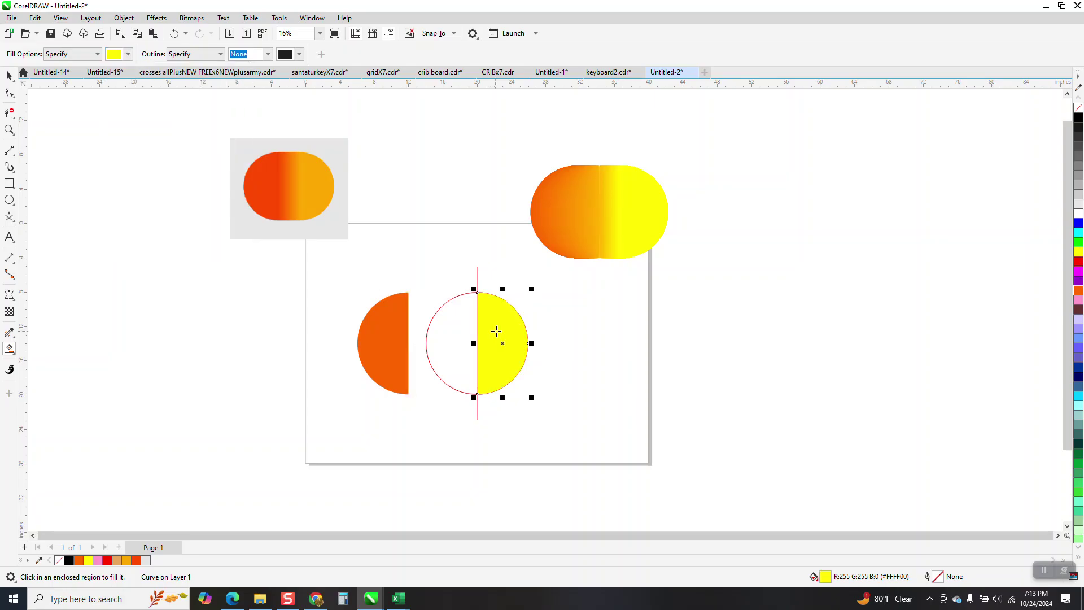
key("Right")
key("Right")
key("Right")
key("Right")
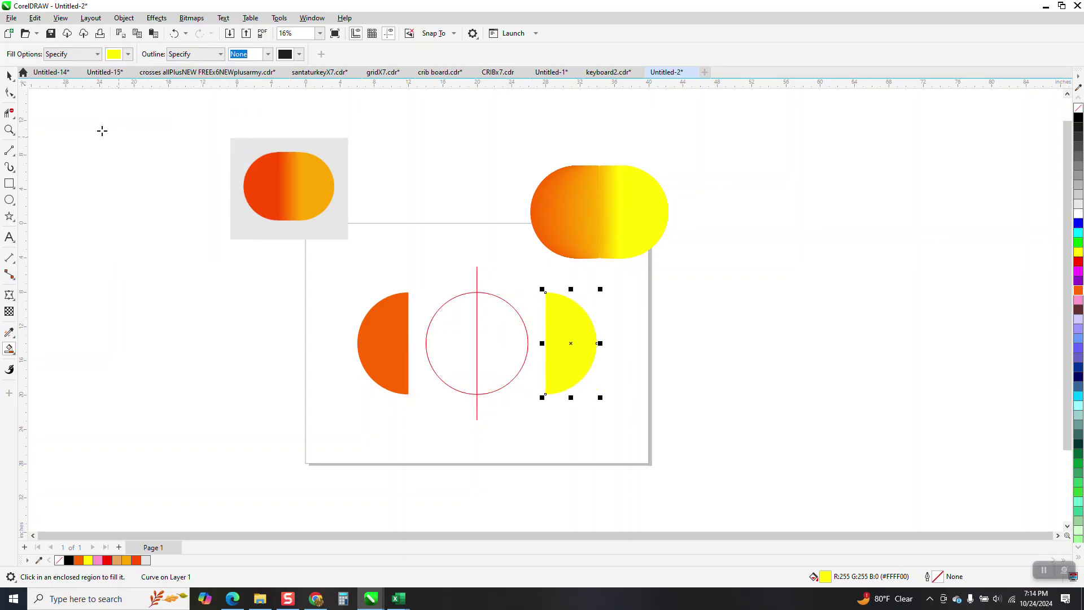
- Marquee-select the original red circle and dividing line and delete them
left_click(9, 75)
left_click_drag(408, 227, 542, 425)
key("Delete")
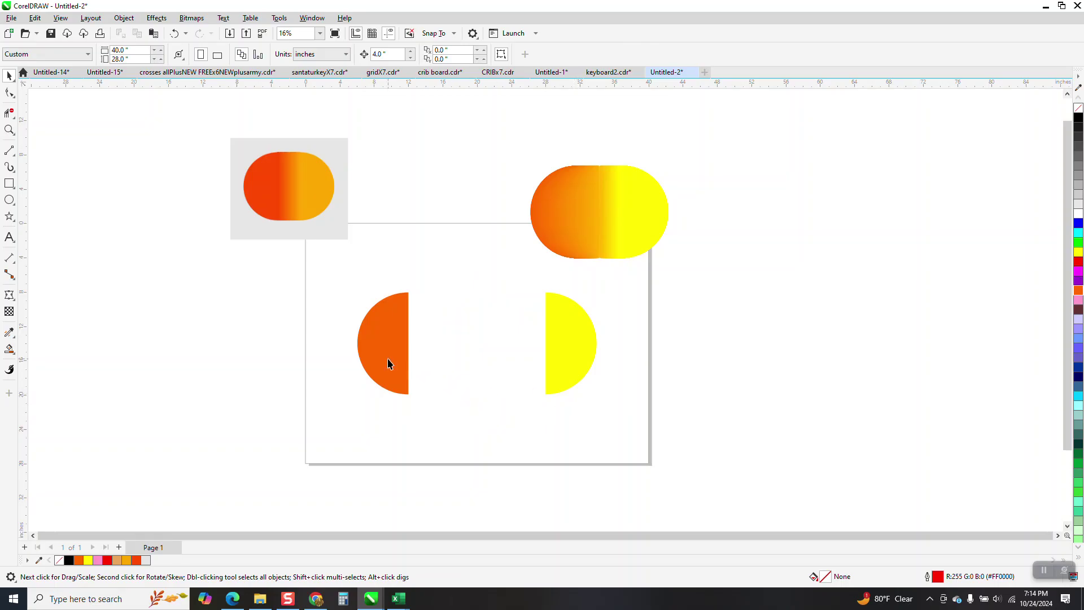
- Slide the orange and yellow half-circles slightly closer together
left_click(388, 362)
left_click_drag(389, 360, 423, 360)
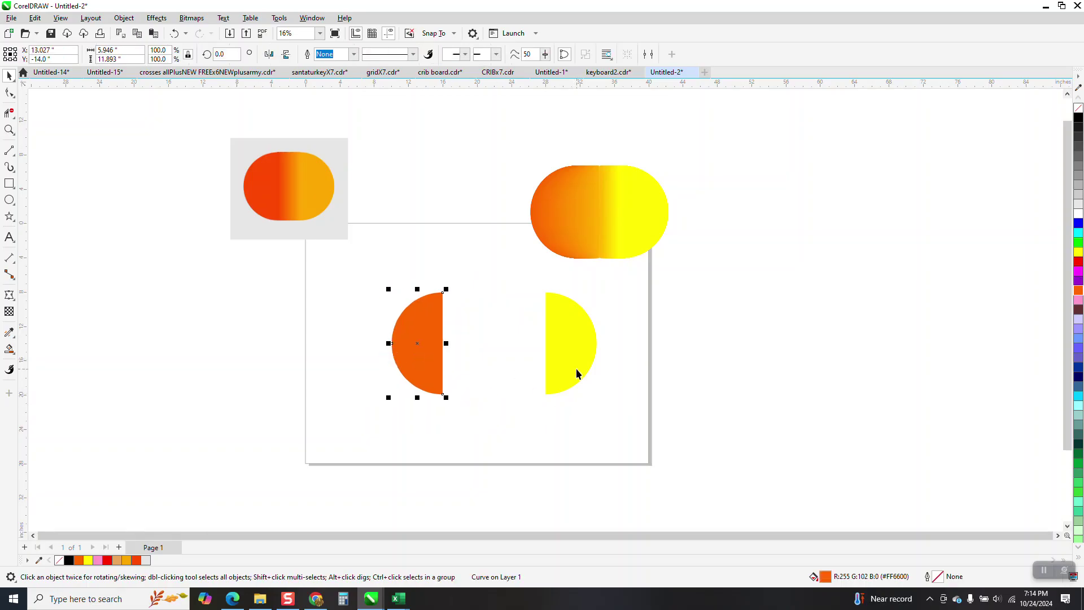
left_click_drag(576, 370, 542, 370)
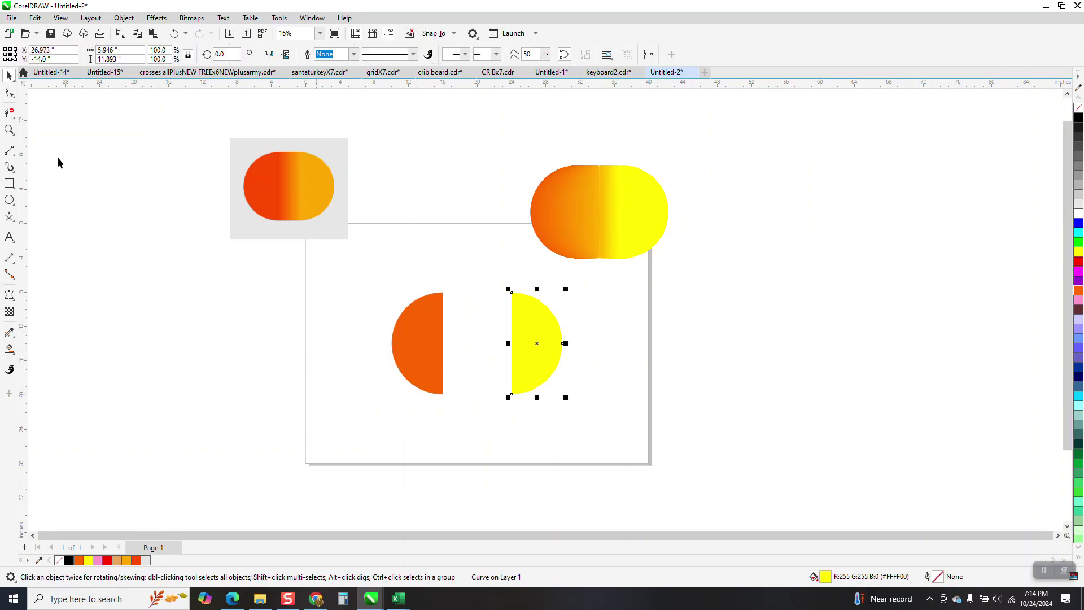
- Zoom in and draw a vertical 2-Point Line along each half-circle's flat edge
left_click(9, 130)
left_click_drag(633, 438, 656, 446)
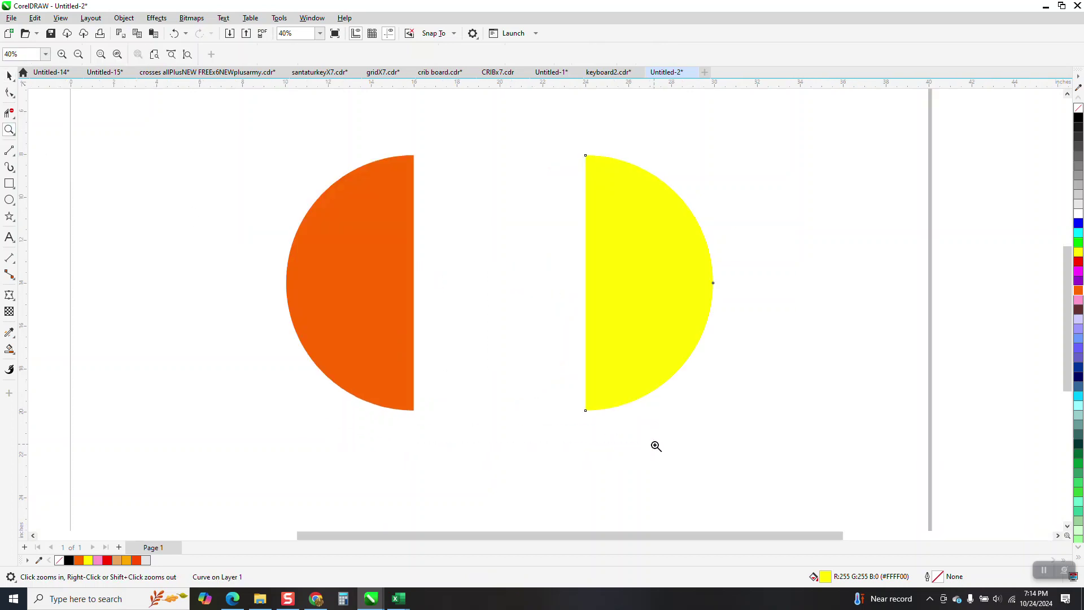
left_click(13, 153)
left_click(50, 164)
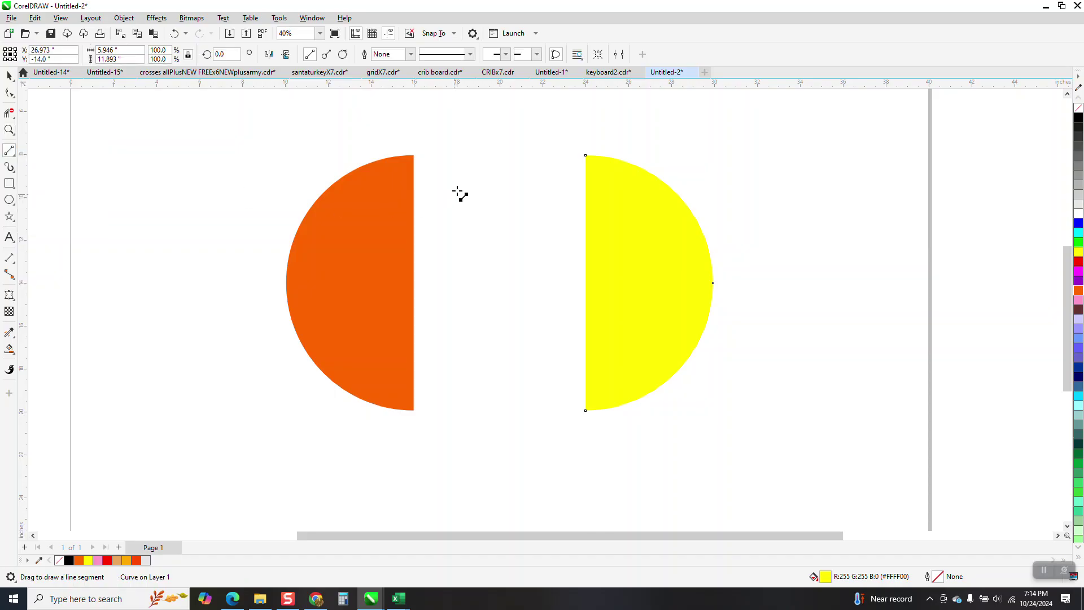
left_click_drag(413, 155, 414, 410)
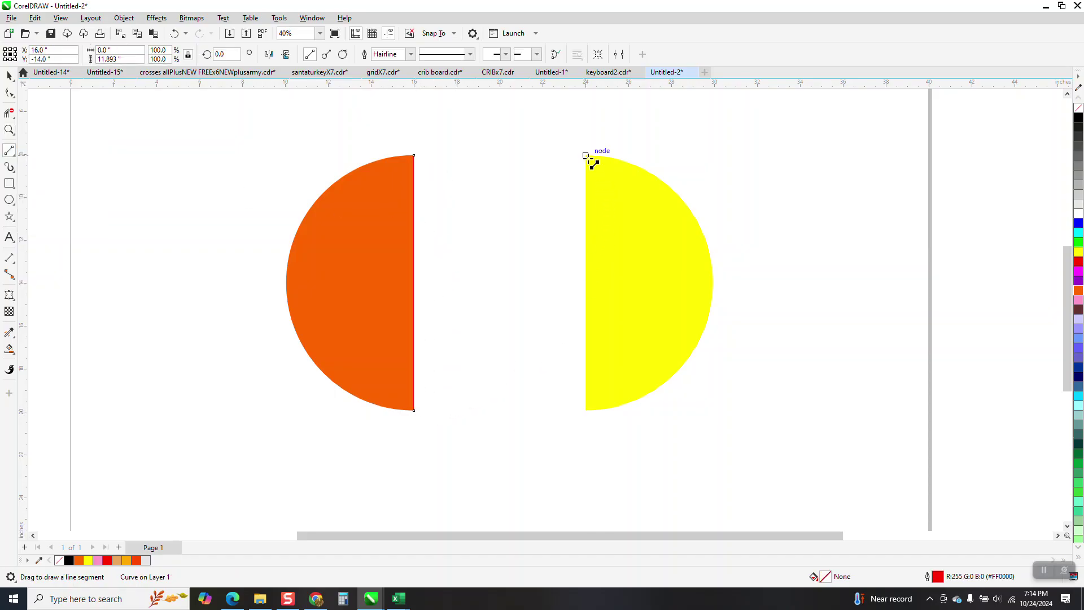
left_click_drag(586, 156, 585, 407)
- Move the yellow half 4 inches right and the orange half 4 inches left
left_click(9, 75)
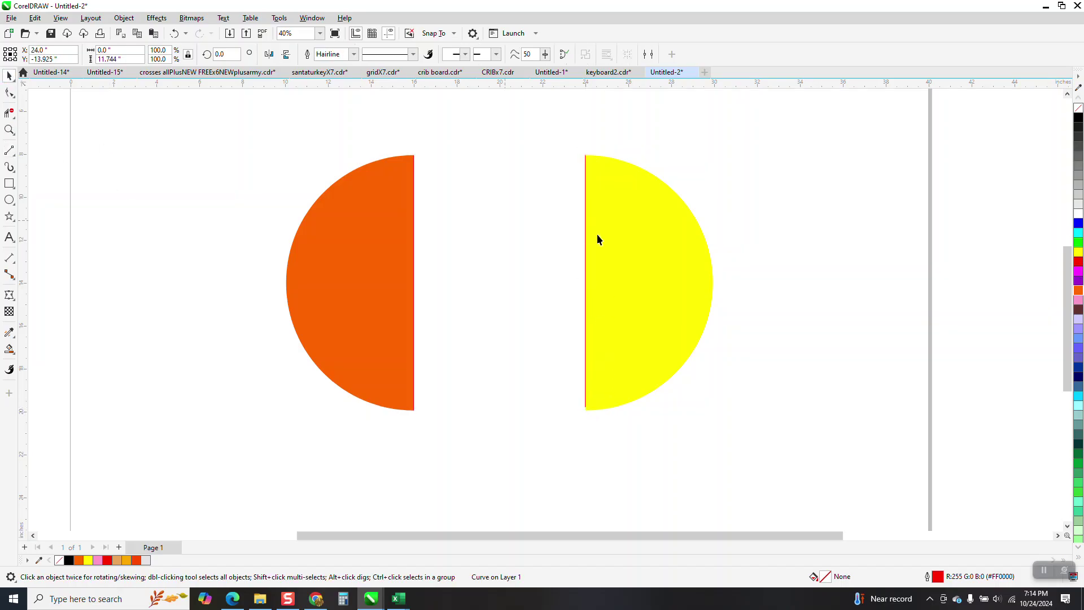
left_click(615, 241)
key("shift+Right")
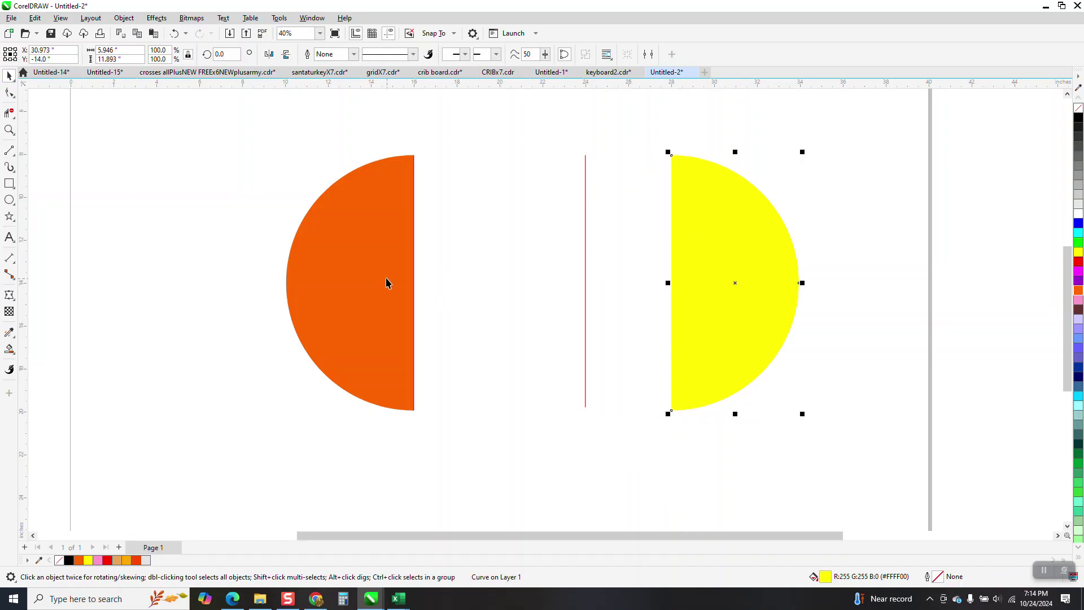
left_click(386, 282)
key("shift+Left")
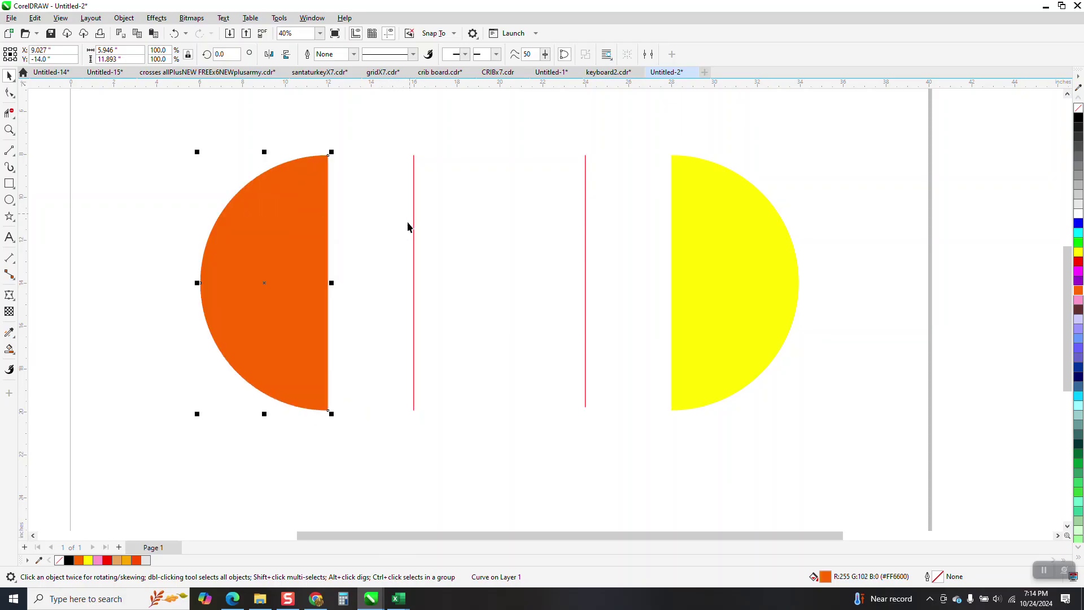
- Give the right edge line a yellow outline and the left one orange
left_click(586, 244)
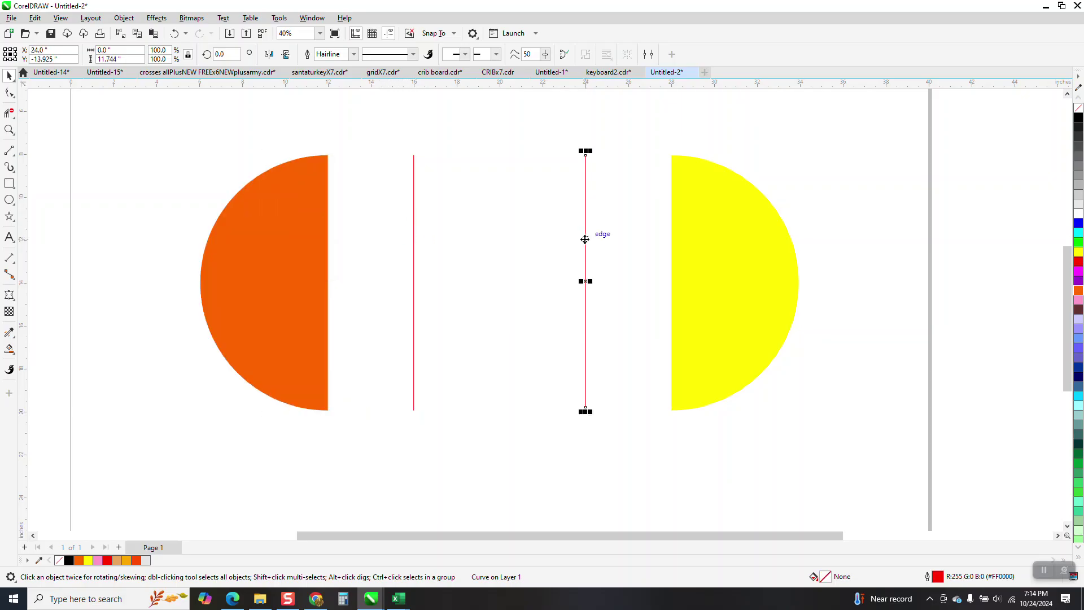
right_click(1078, 253)
left_click(414, 258)
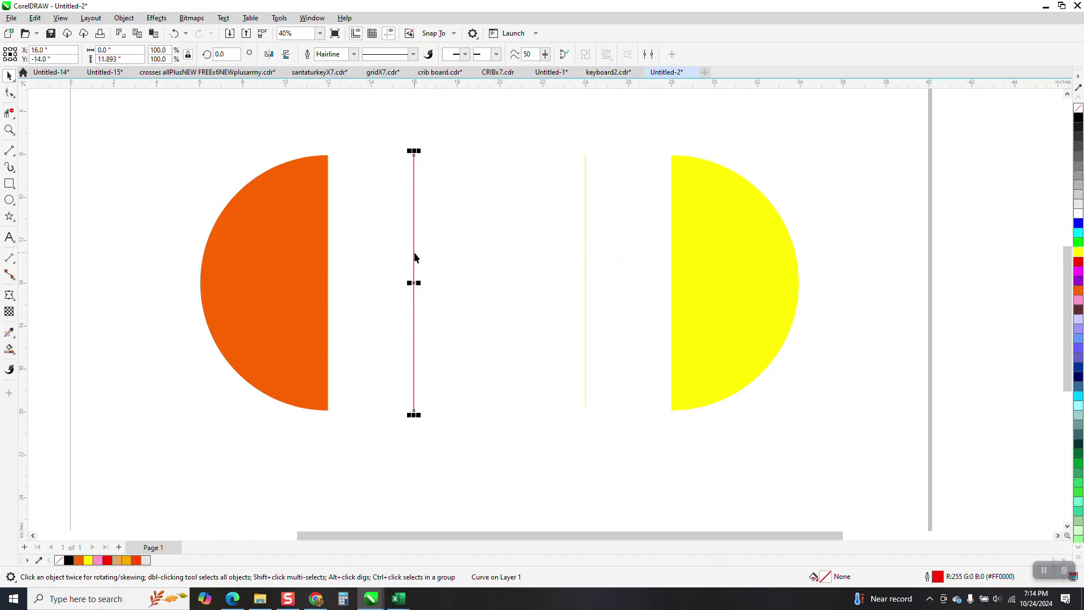
right_click(1078, 291)
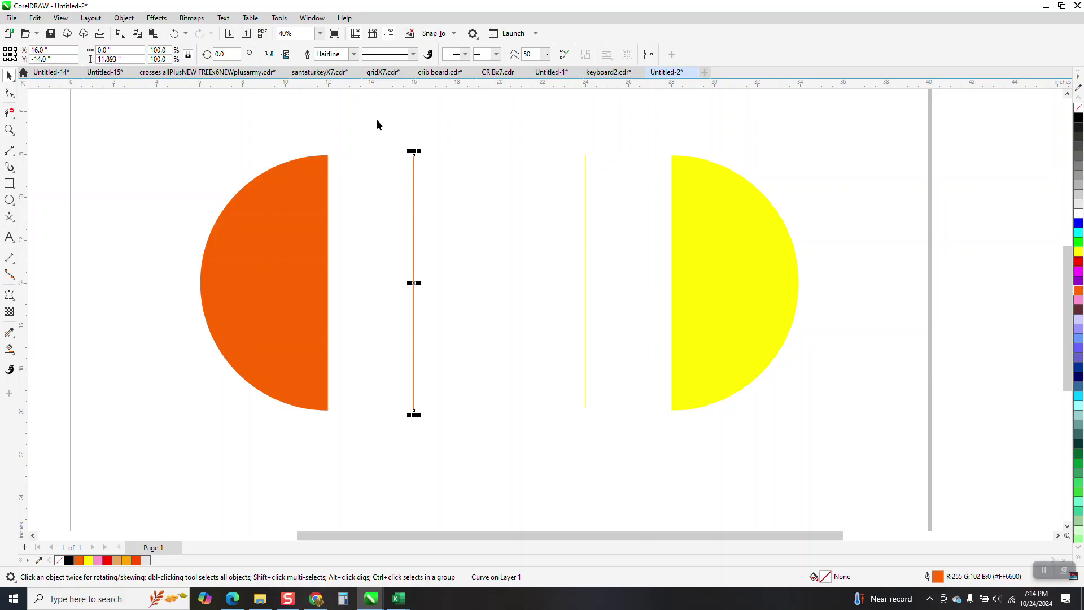
- Select both edge lines and apply a Blend between them from the Effects menu
left_click_drag(377, 120, 591, 408)
left_click_drag(639, 466, 639, 465)
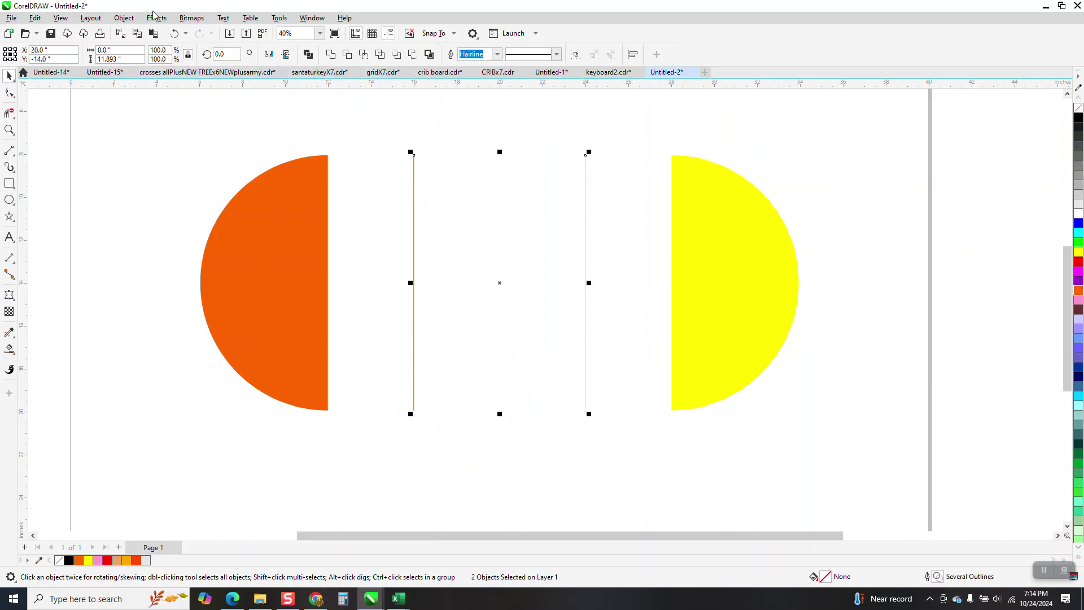
left_click(156, 17)
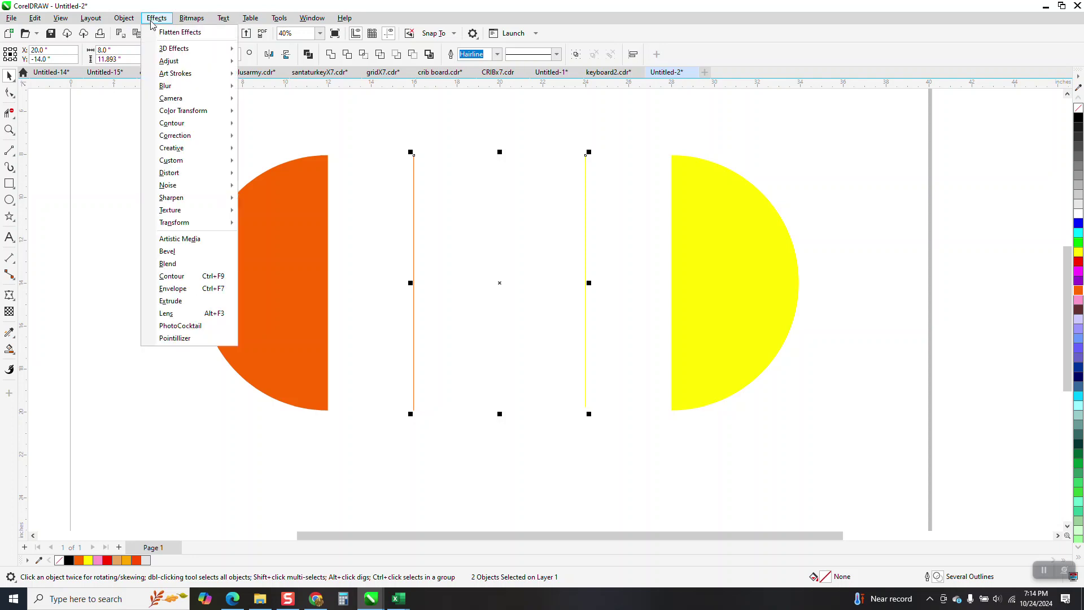
left_click(176, 266)
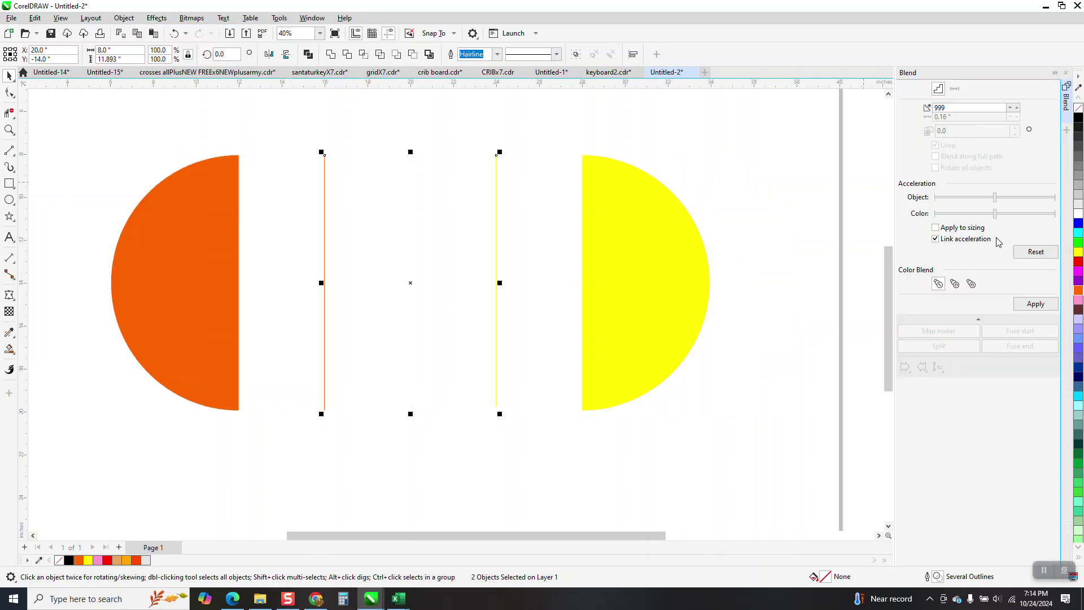
left_click(1035, 305)
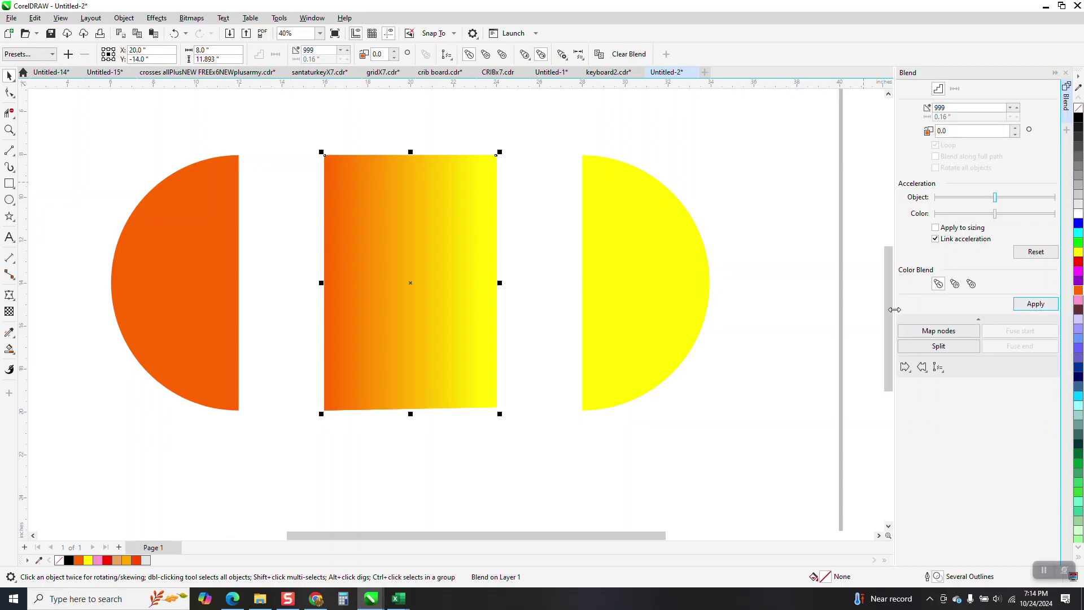
- Drag the yellow and orange half-circles onto the blend's right and left ends
left_click(667, 282)
left_click_drag(667, 279, 581, 279)
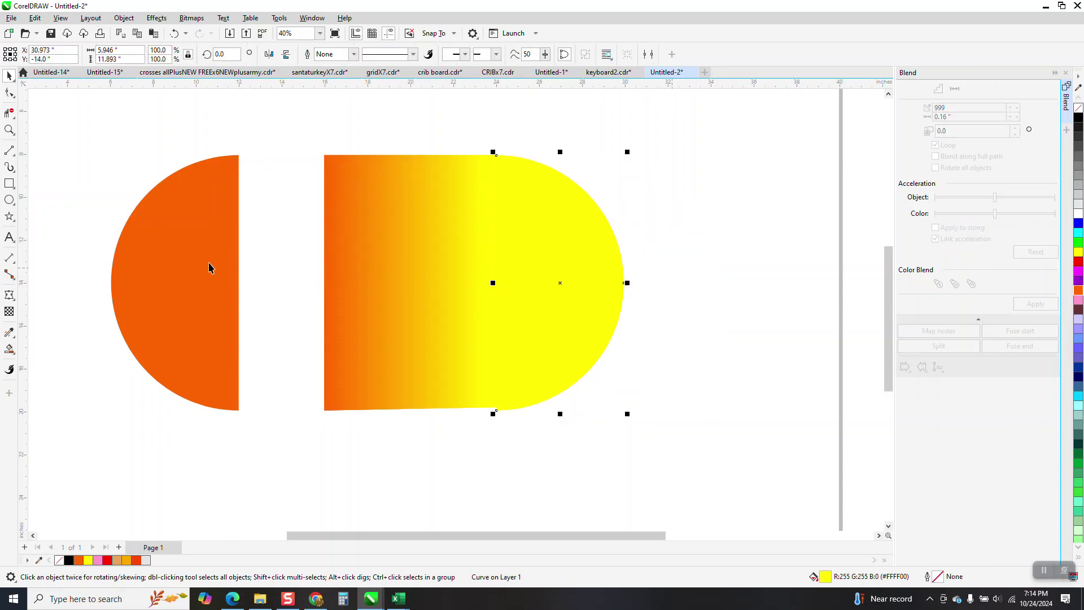
left_click(191, 265)
left_click_drag(194, 267, 279, 268)
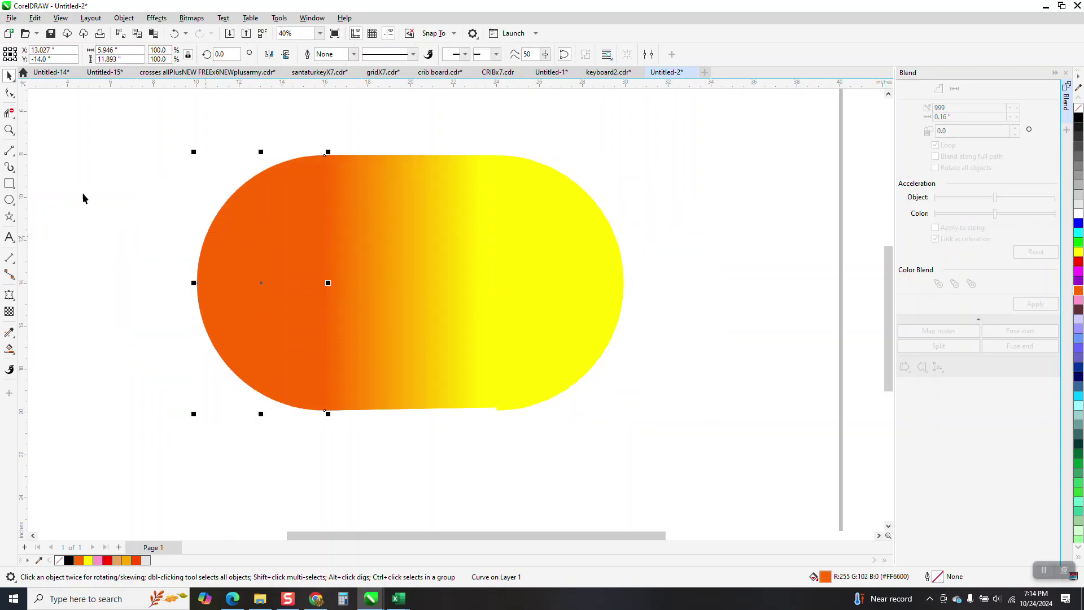
left_click(9, 130)
left_click_drag(320, 142, 477, 201)
scroll(450, 220, "down", 1)
scroll(445, 223, "down", 1)
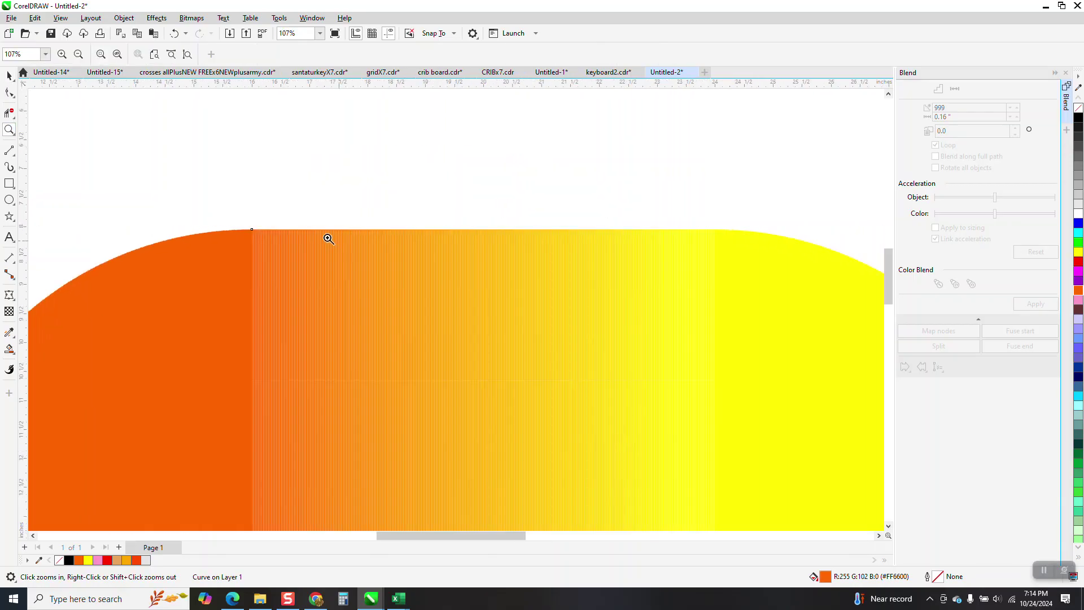
left_click_drag(254, 227, 314, 256)
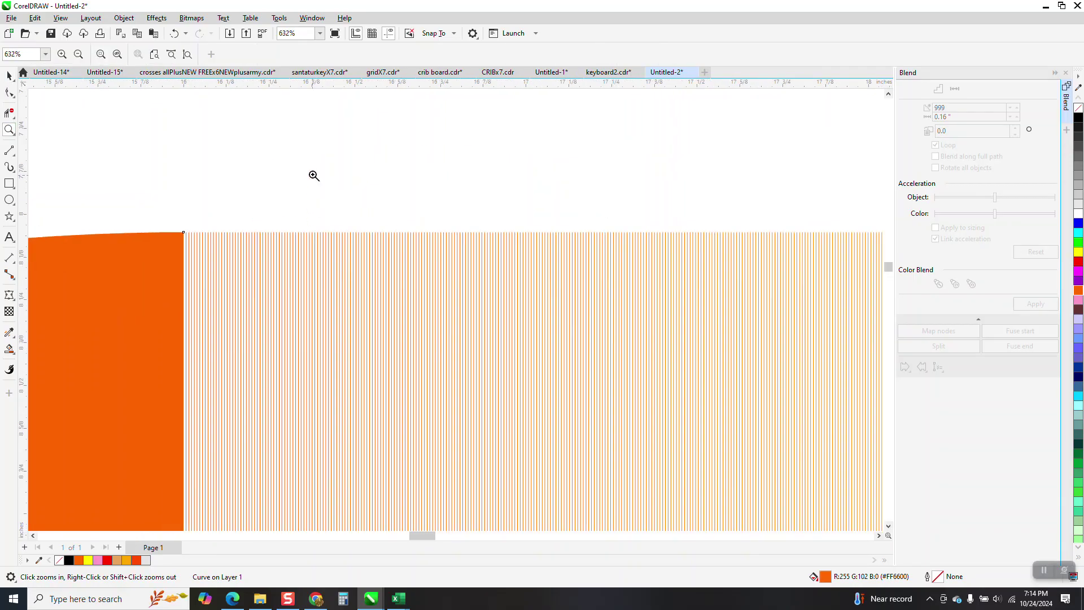
scroll(314, 176, "down", 1)
scroll(311, 176, "down", 1)
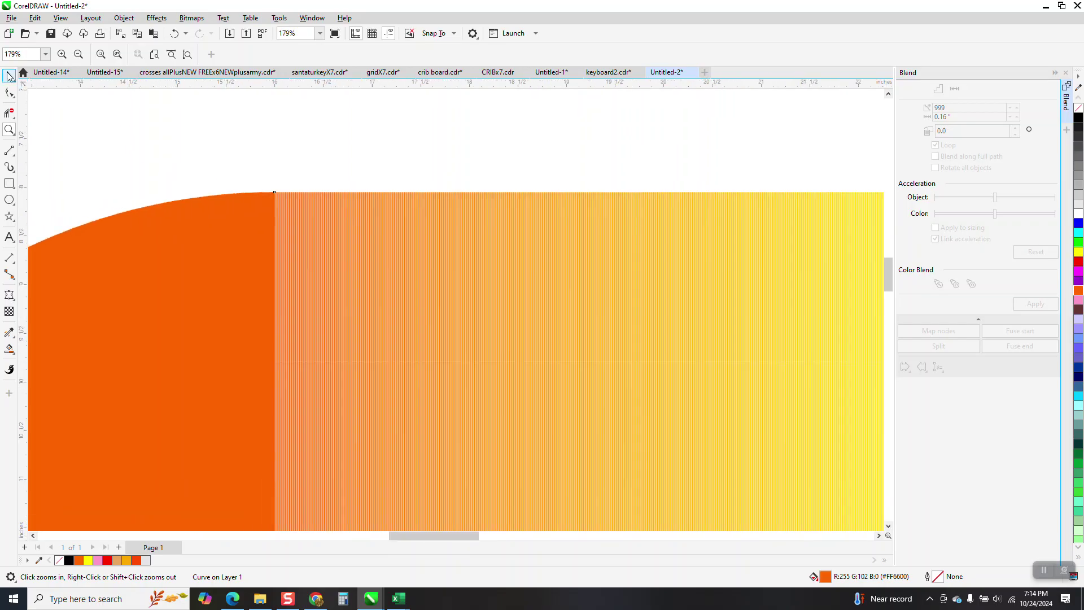
left_click(9, 75)
scroll(328, 188, "down", 1)
scroll(380, 181, "down", 1)
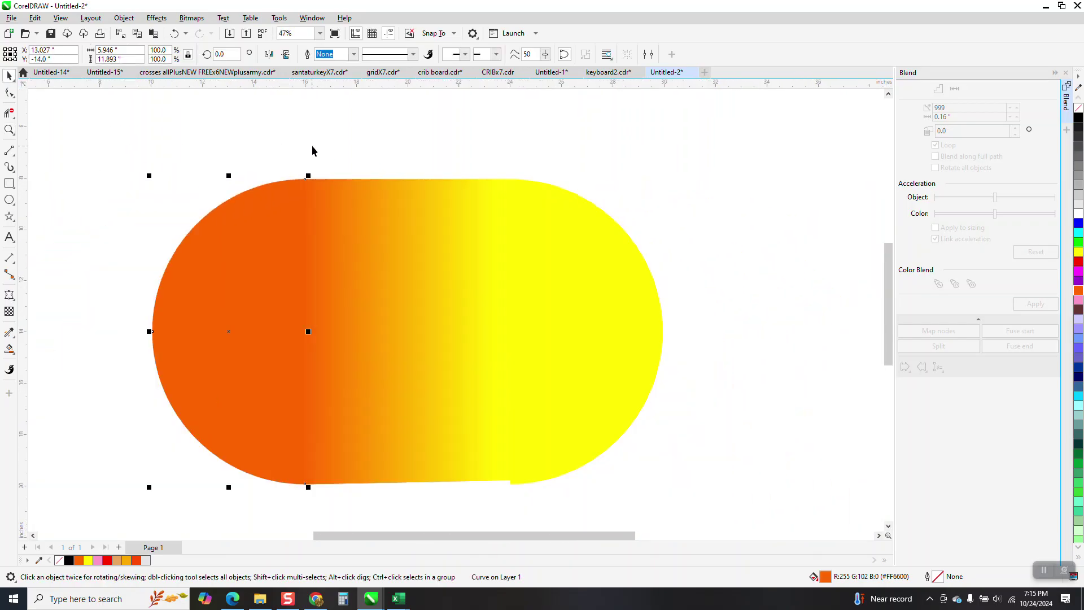
- Undo both half-circle moves and clear the blend, keeping the two lines
left_click(174, 33)
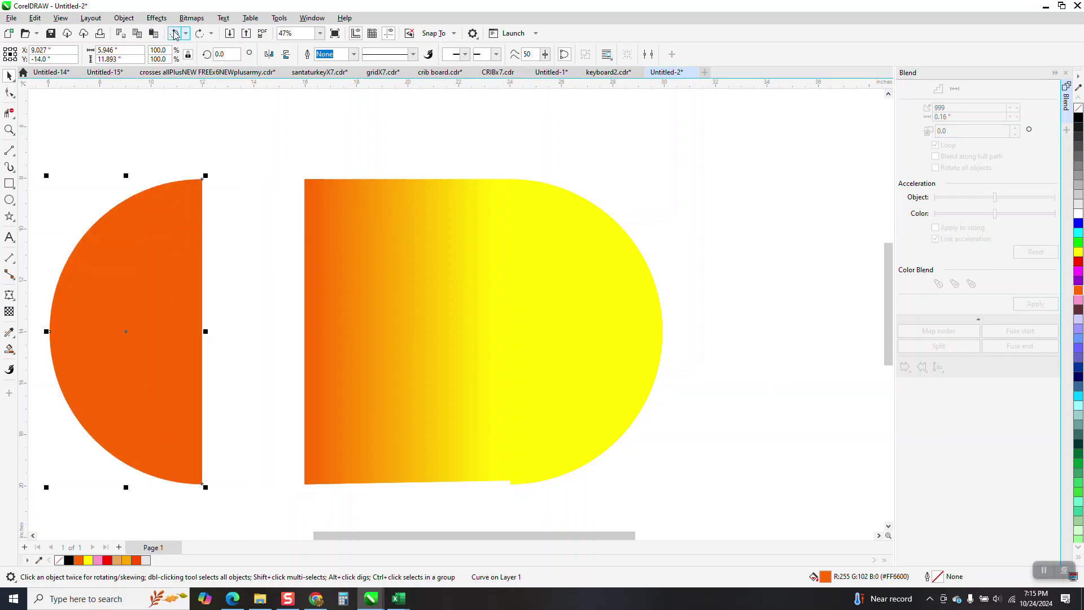
left_click(175, 34)
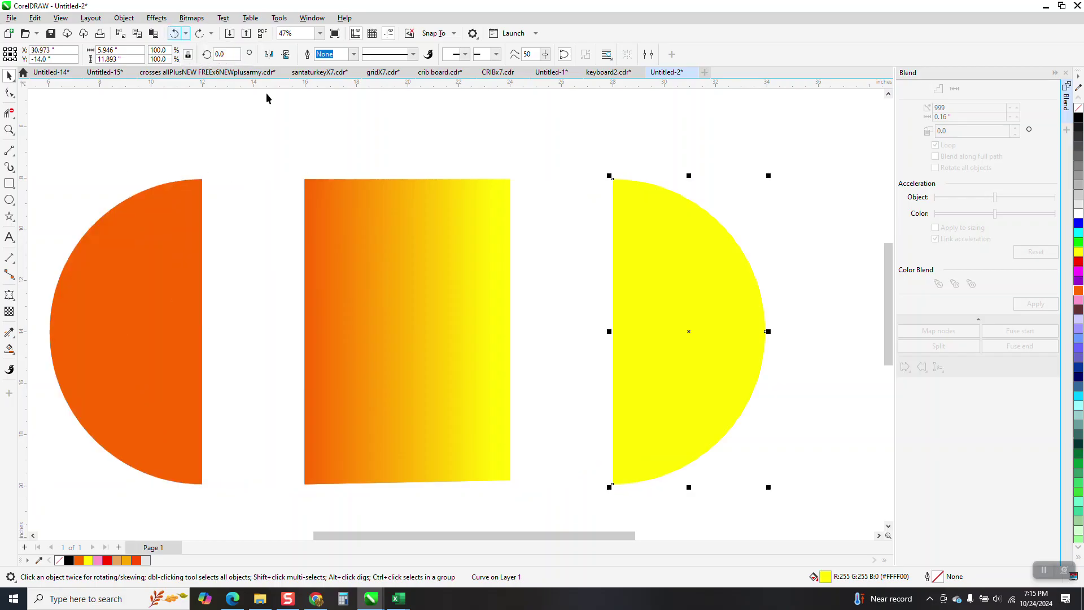
left_click(432, 213)
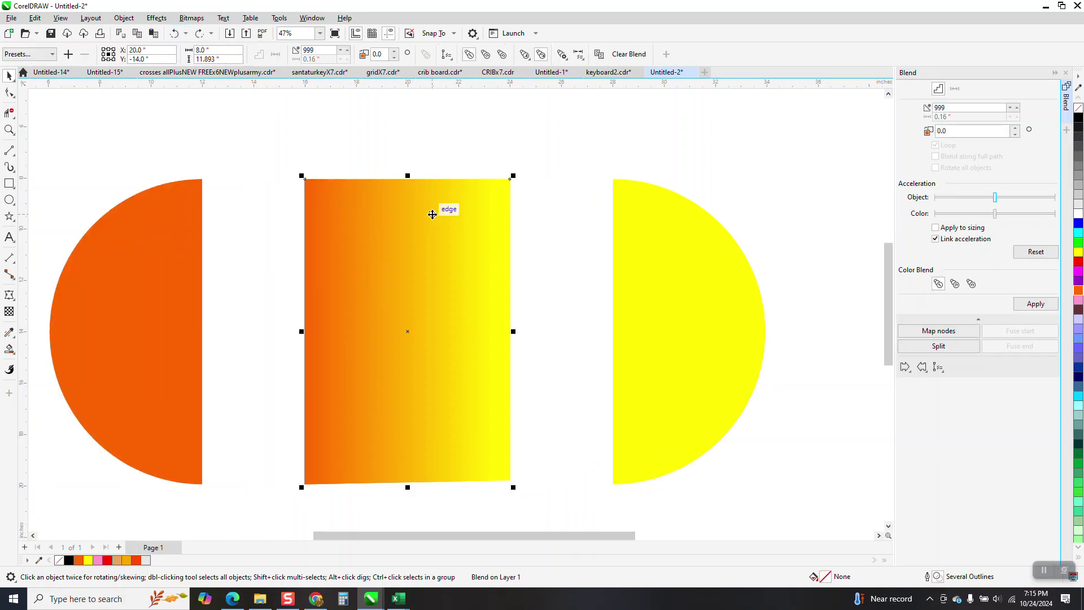
left_click(174, 33)
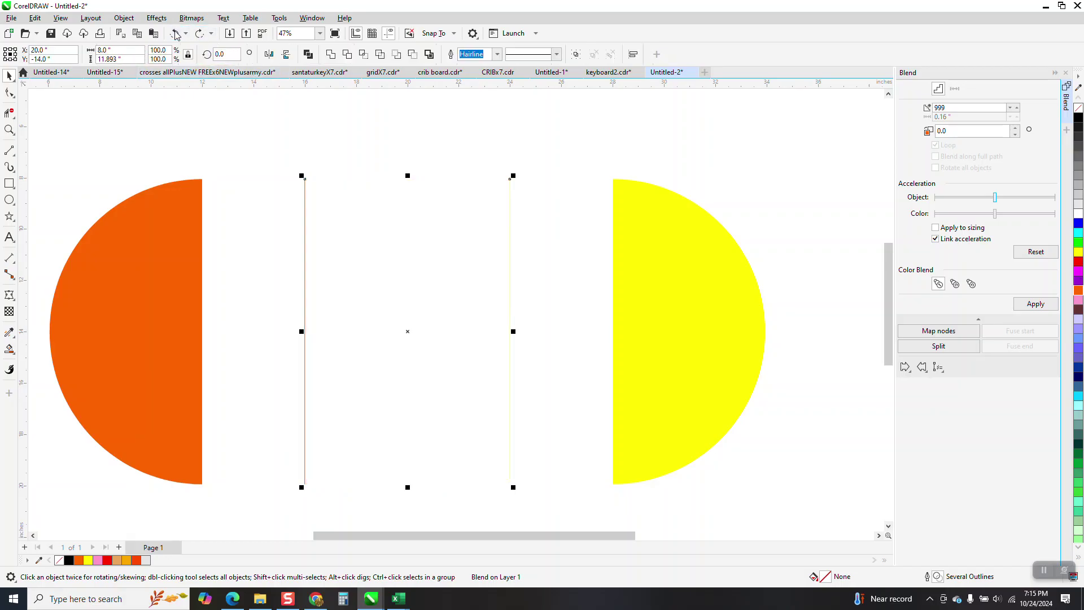
- Move the left edge line 4 inches right and select both lines
left_click(285, 175)
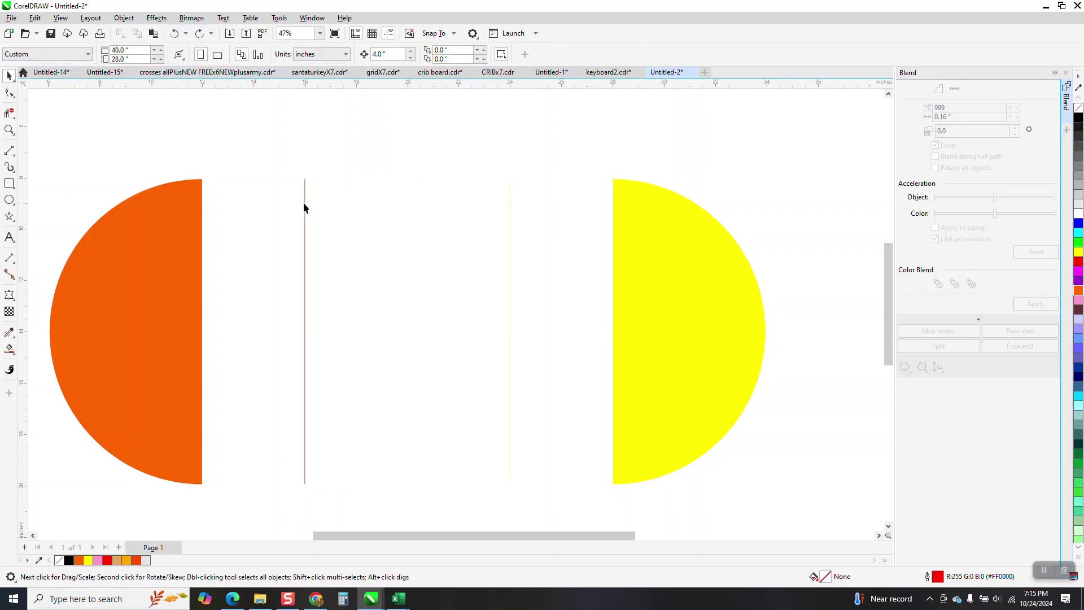
left_click(304, 203)
key("Right")
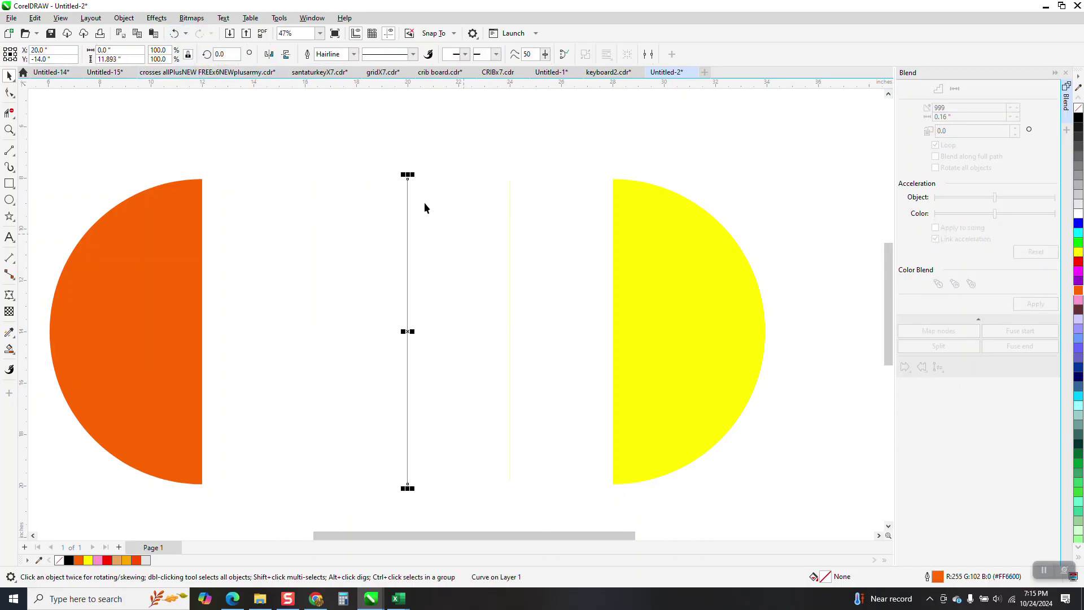
left_click_drag(362, 145, 371, 232)
left_click_drag(538, 480, 550, 498)
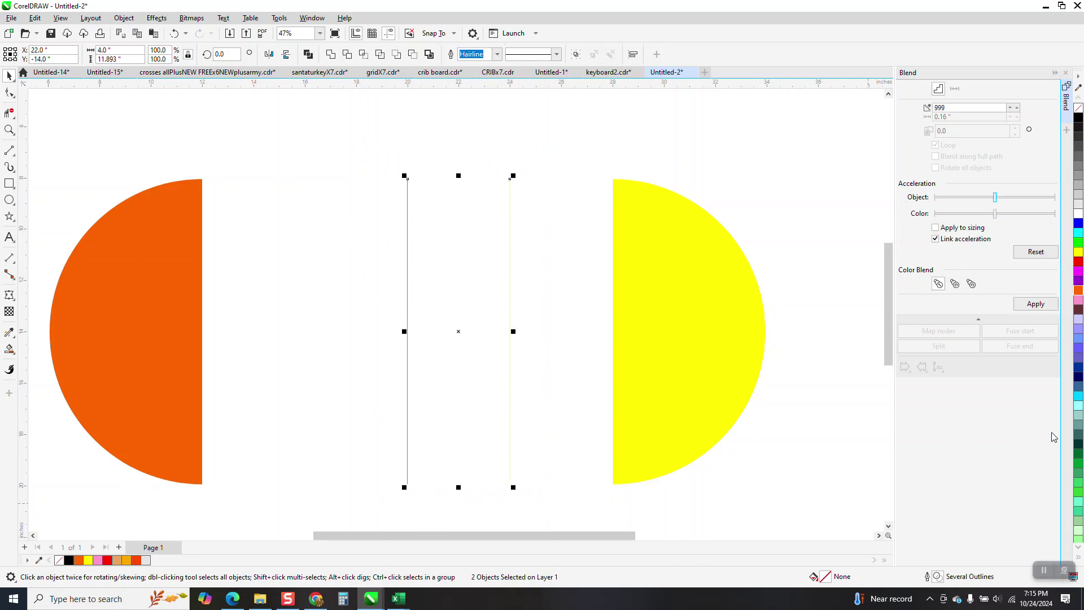
- Set the yellow and orange edge lines to a 4.0 pt outline width
left_click_drag(546, 152, 553, 407)
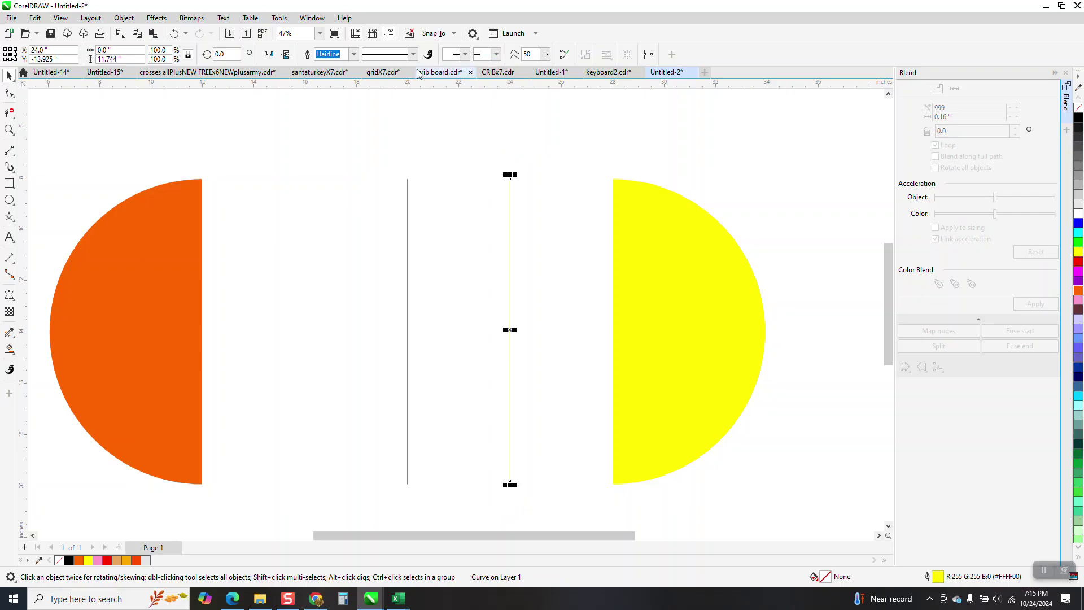
left_click(354, 55)
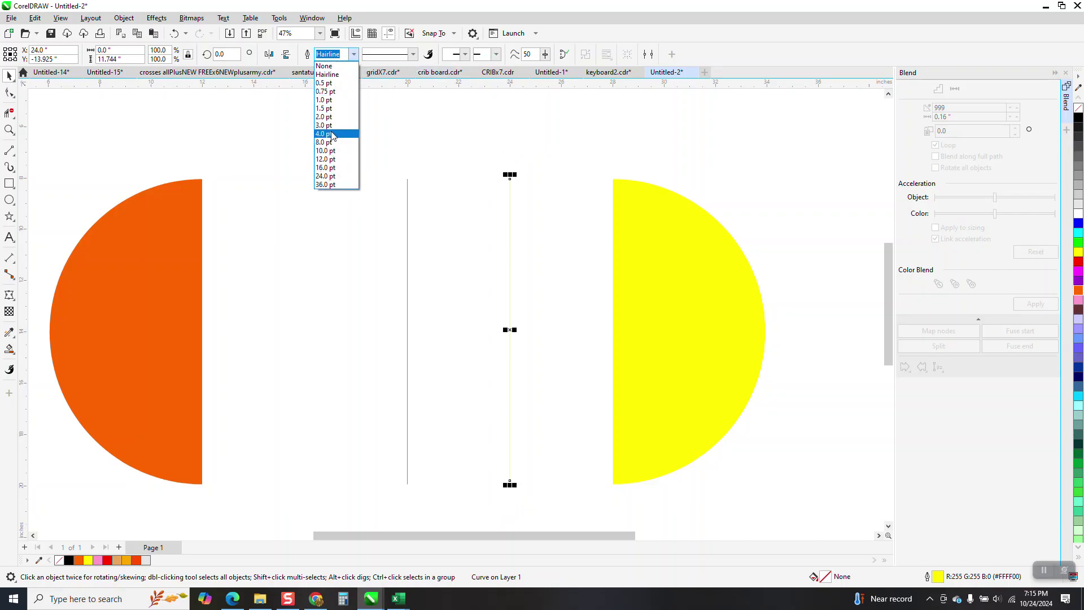
left_click(331, 131)
left_click(377, 136)
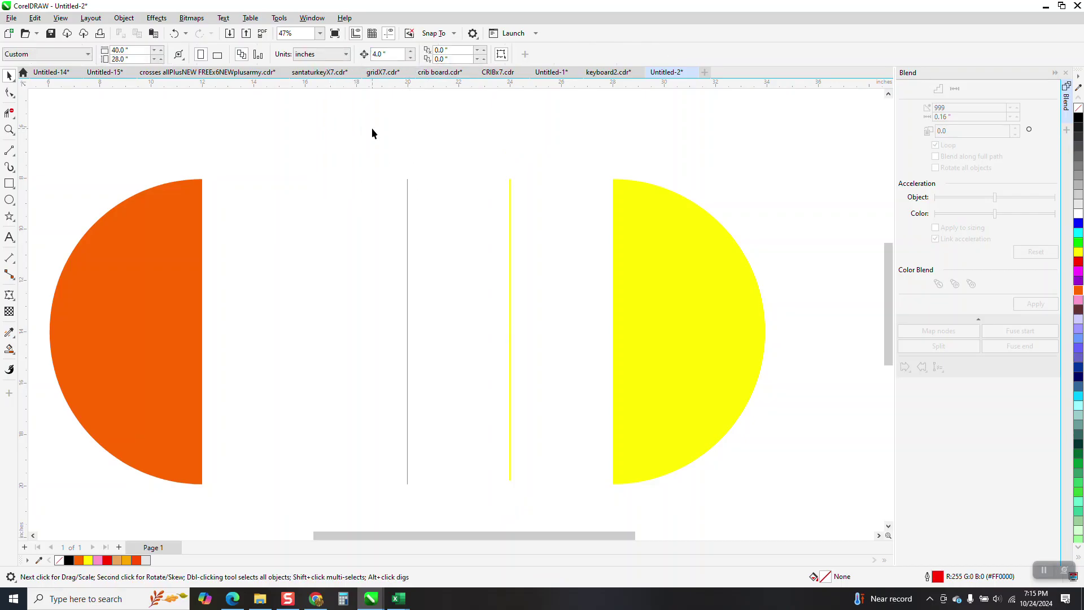
left_click(407, 184)
left_click(354, 54)
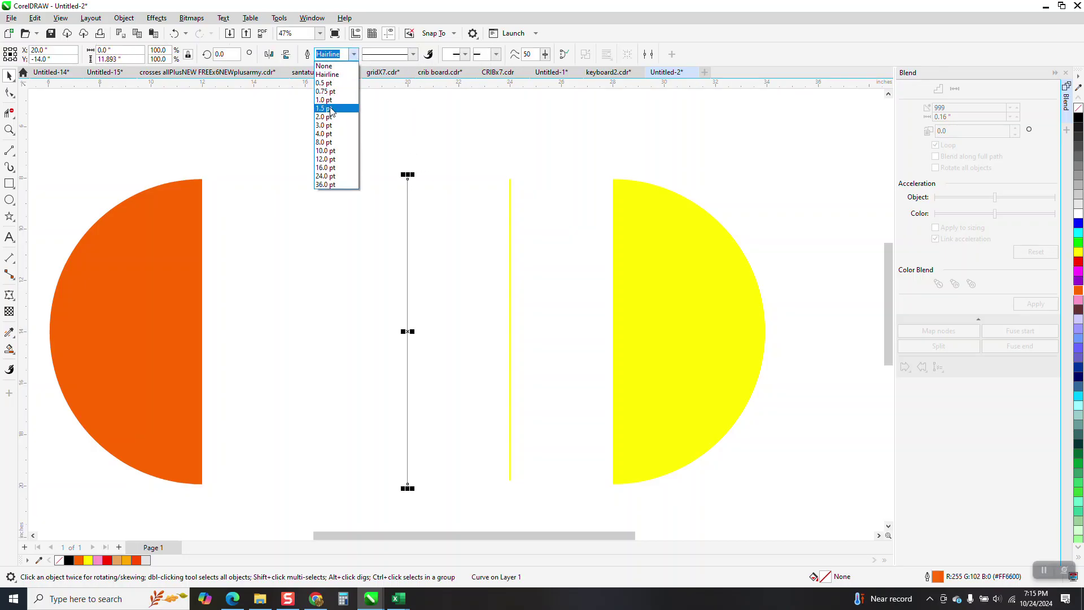
left_click(327, 133)
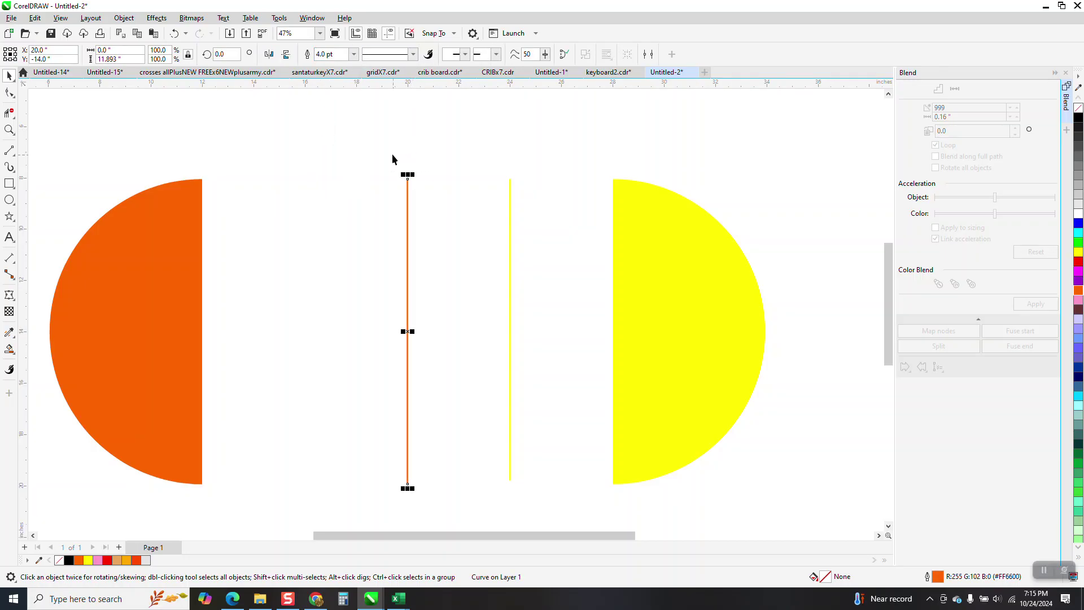
- Drag the orange line back to its original spot and apply the blend
left_click_drag(371, 146, 537, 515)
left_click(414, 297)
left_click(408, 295)
left_click_drag(407, 308, 518, 488)
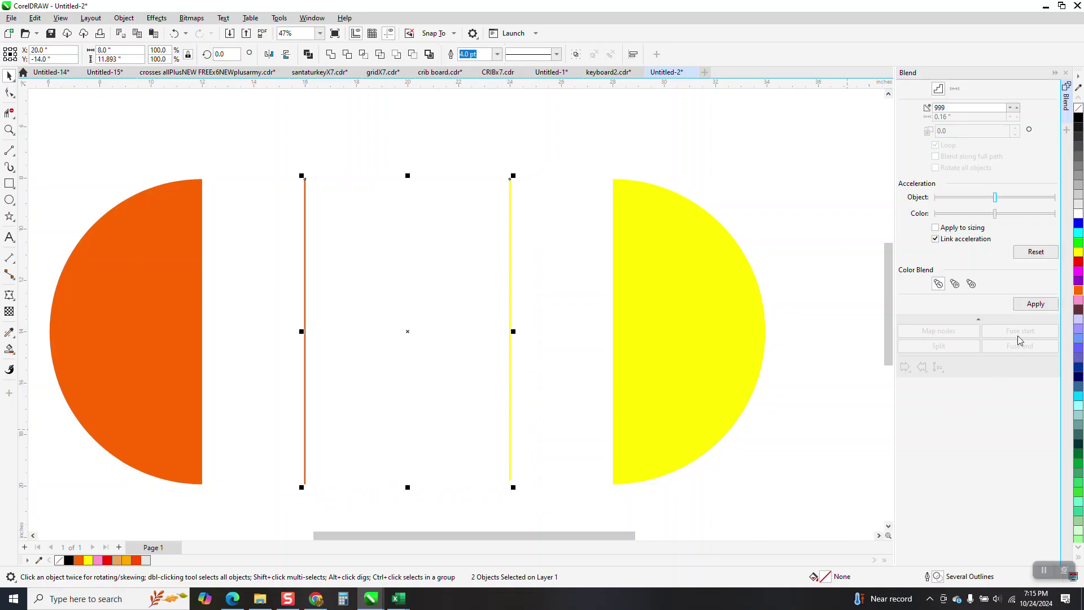
left_click(1032, 304)
- Zoom in to inspect the new gradient blend, then zoom back out
left_click(9, 129)
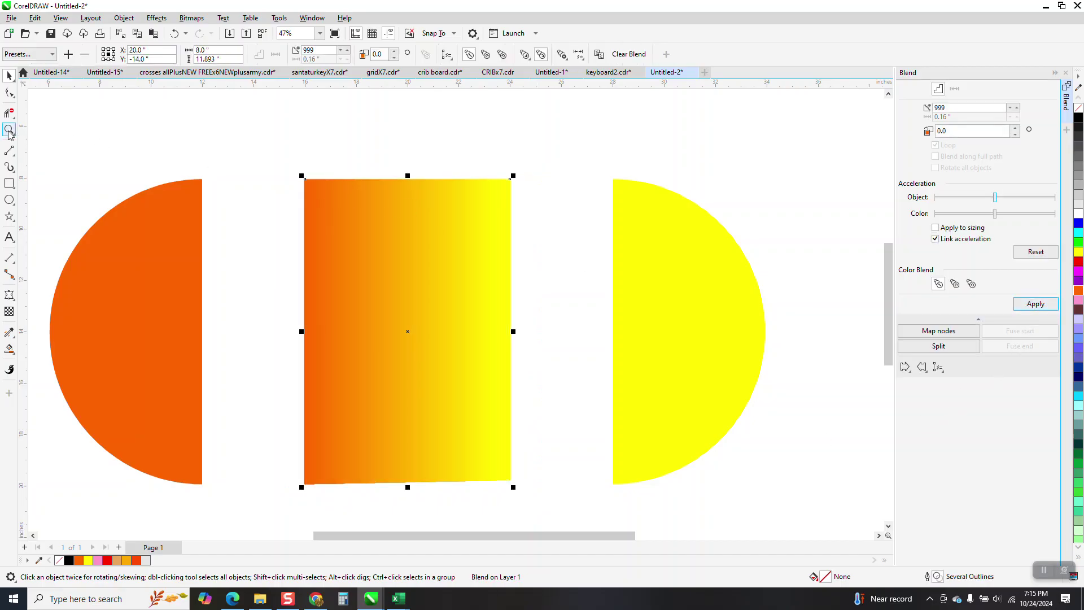
left_click(378, 205)
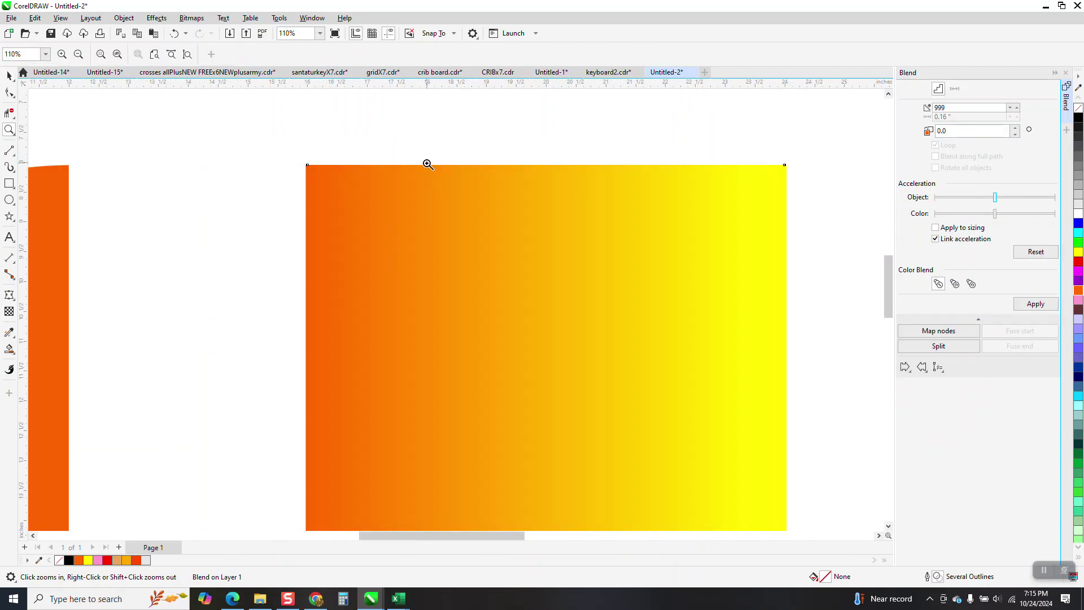
right_click(428, 164)
left_click(9, 75)
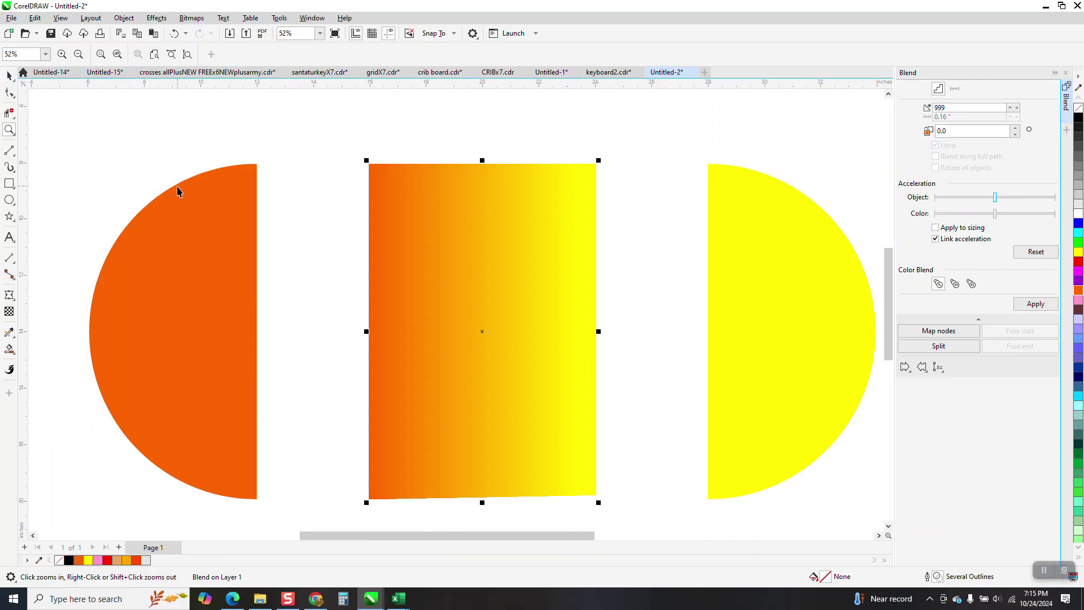
- Join the orange half-circle to the blend's left end and yellow to its right
left_click(195, 194)
left_click_drag(196, 195, 308, 197)
left_click(707, 277)
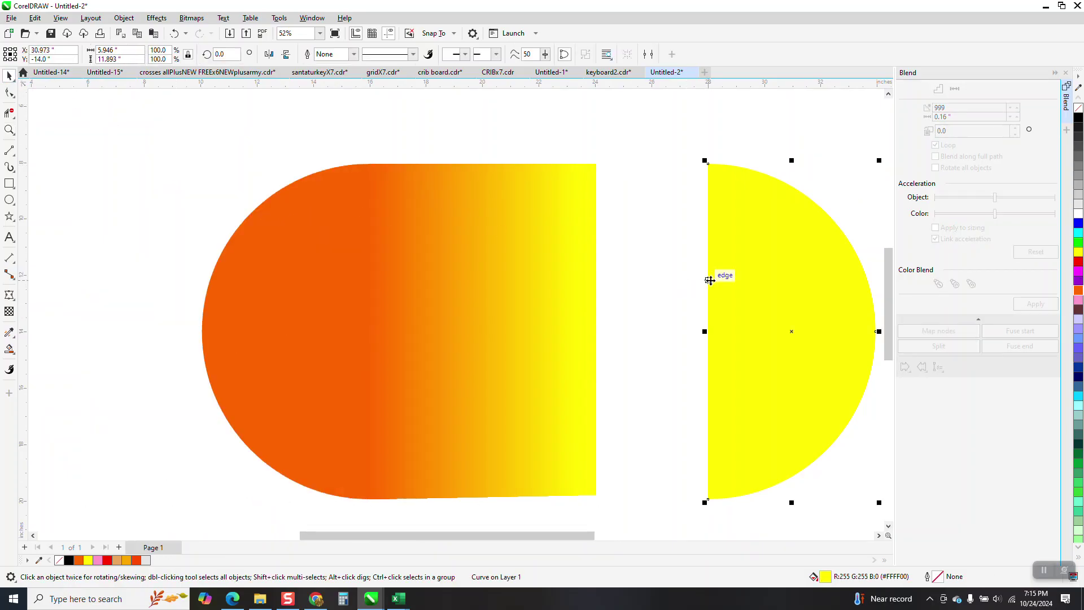
key("Left")
key("Left")
key("Left")
key("Left")
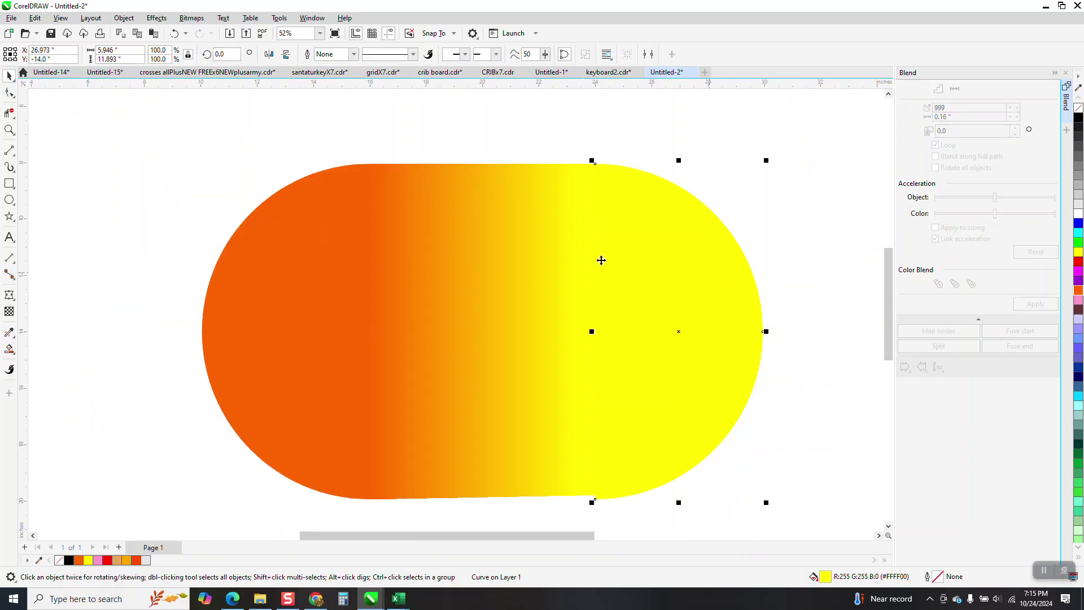
scroll(593, 261, "down", 1)
- Drag the 963.png reference down beside the new capsule and zoom in on both
scroll(243, 305, "down", 2)
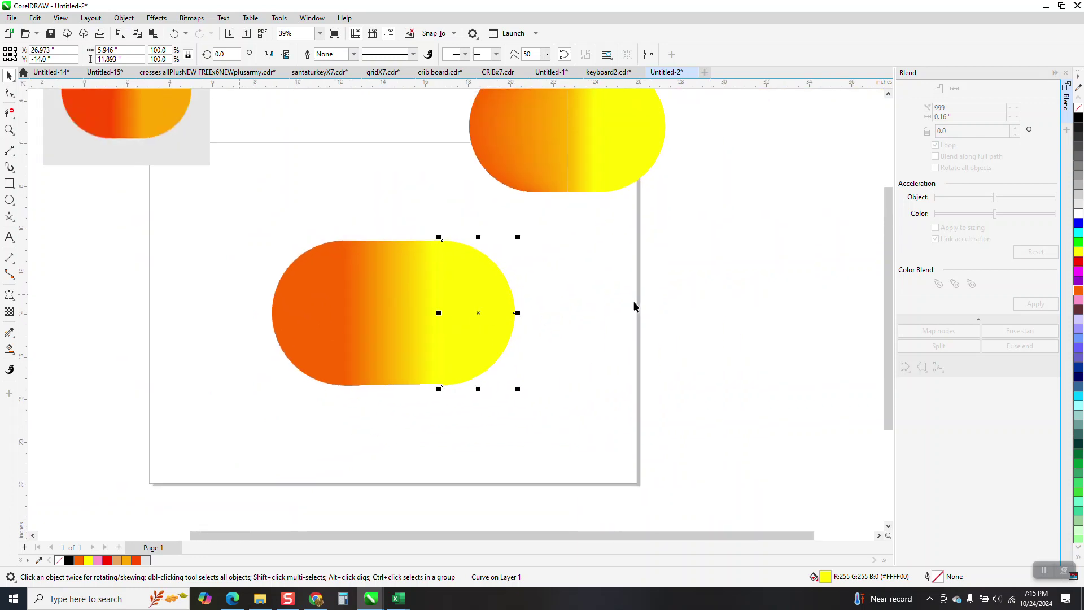
scroll(630, 320, "down", 1)
left_click_drag(229, 162, 249, 317)
left_click_drag(290, 355, 630, 322)
left_click(9, 130)
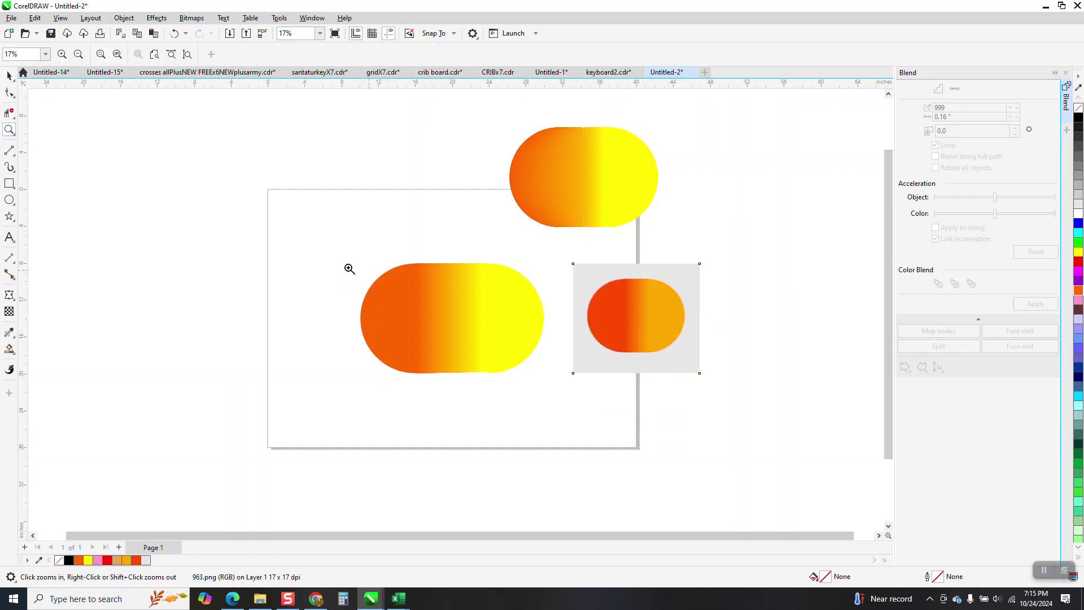
left_click_drag(301, 258, 723, 391)
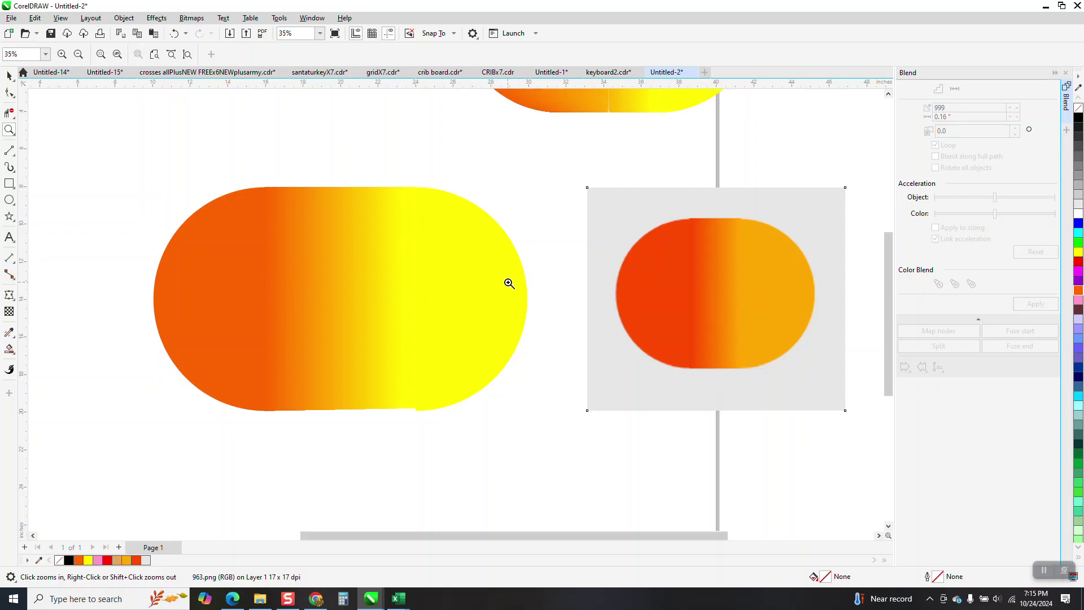
left_click(9, 75)
- Detach the half-circles from the blend, moving yellow 4 inches right and orange 4 inches left
left_click_drag(780, 319, 826, 318)
left_click(497, 307)
key("Down")
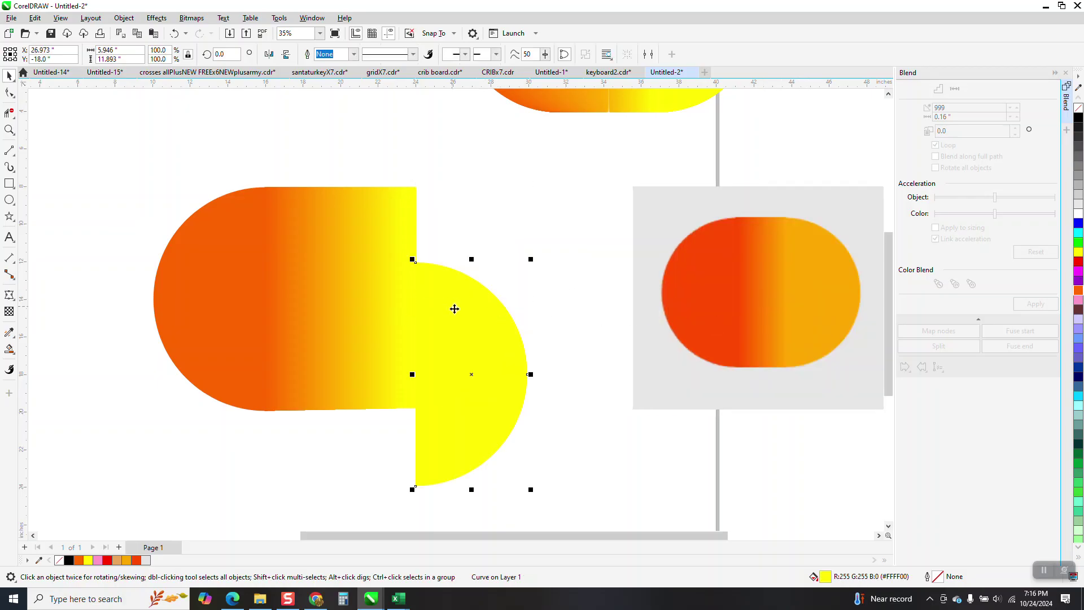
key("Up")
key("Right")
left_click(200, 285)
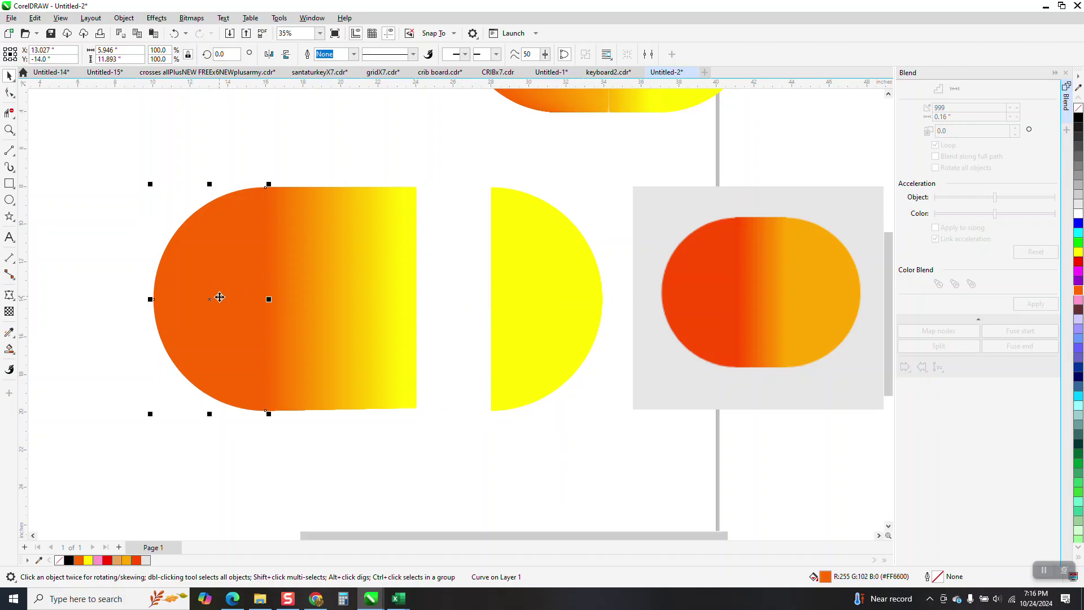
key("Left")
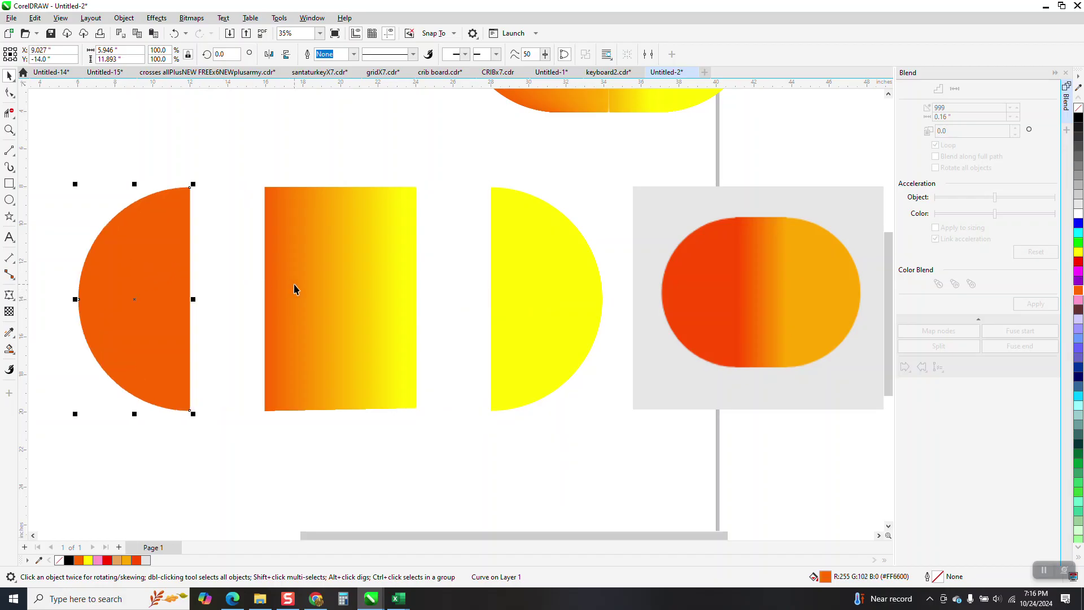
- Break the gradient blend apart with Object > Break Blend Apart
left_click(273, 206)
left_click(125, 20)
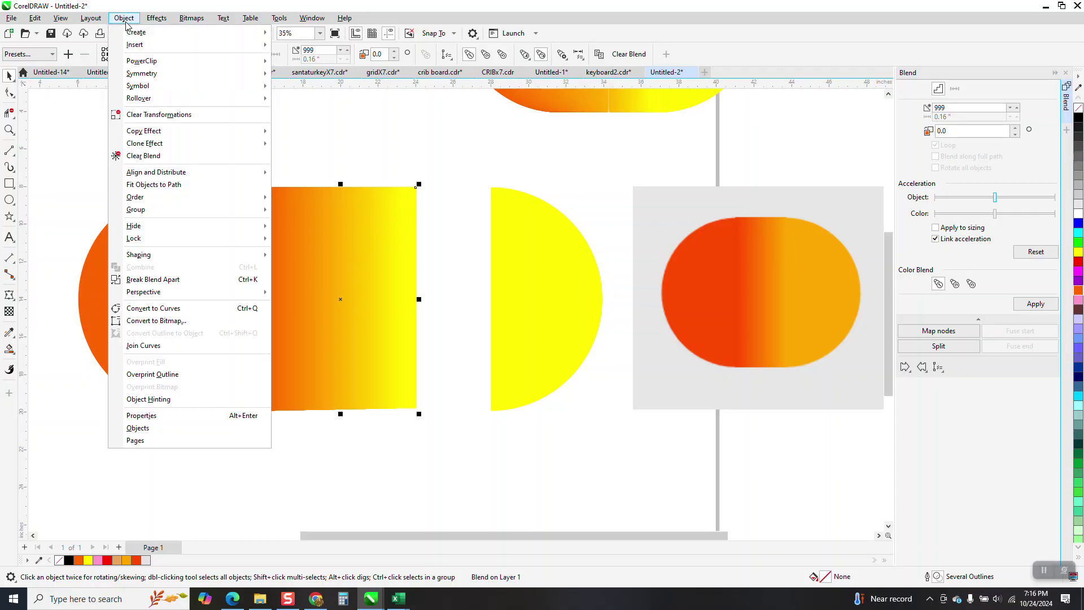
left_click(155, 280)
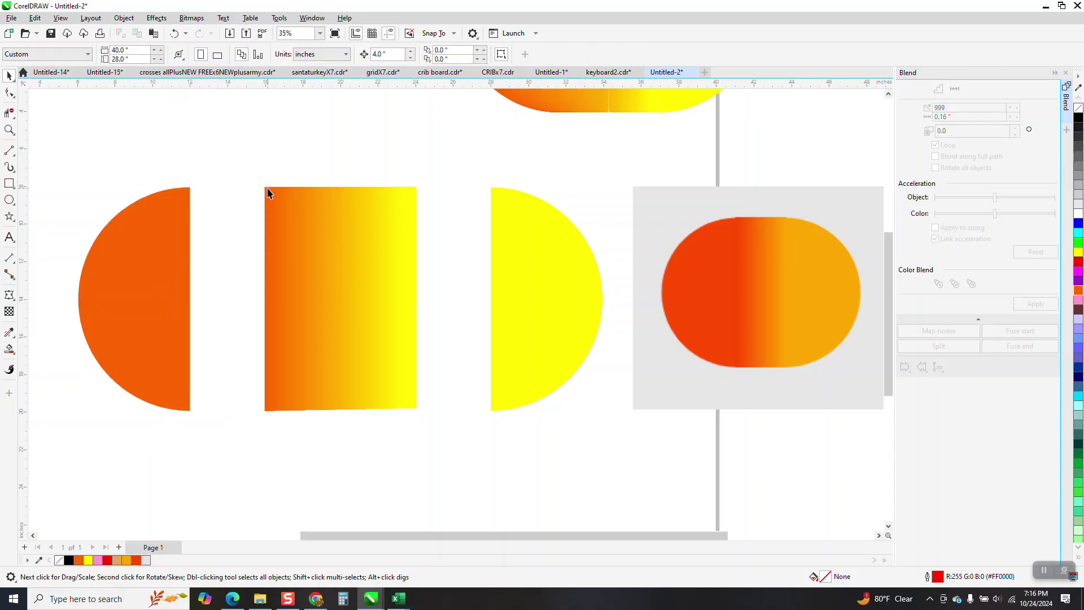
left_click(267, 189)
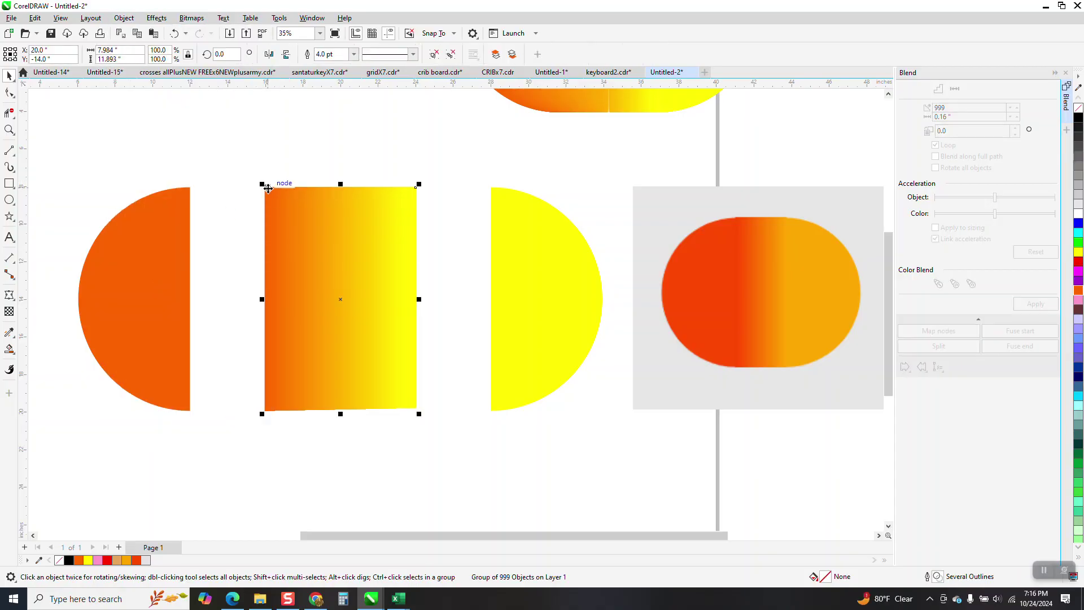
left_click_drag(267, 188, 192, 188)
key("ctrl+z")
- Marquee-select the broken-apart gradient rectangle group and delete it
left_click_drag(239, 165, 333, 325)
left_click_drag(444, 434, 444, 434)
key("Delete")
left_click(179, 305)
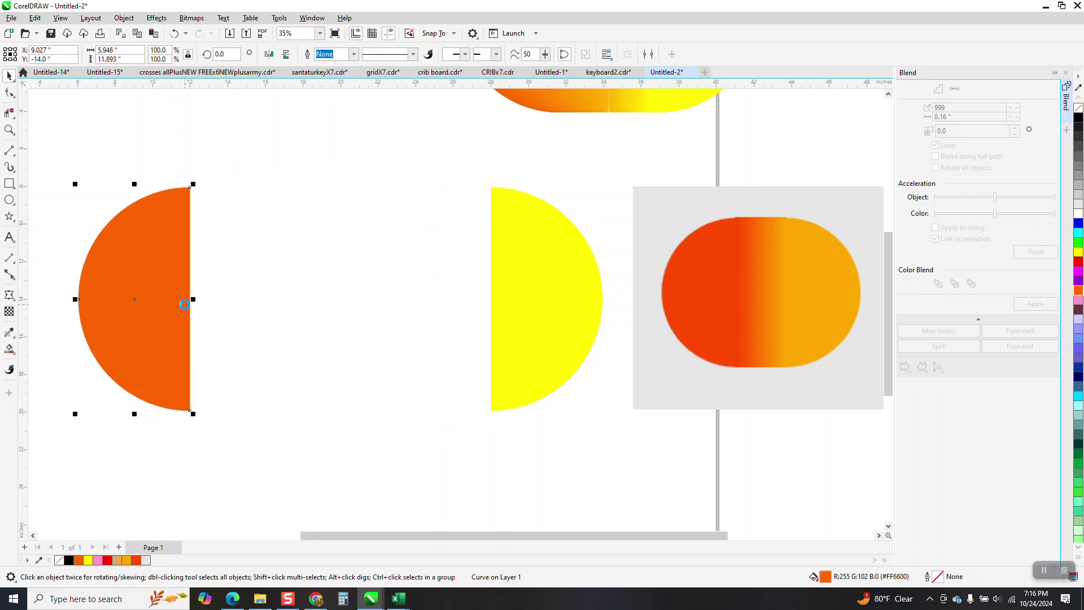
- Draw two vertical 2-point lines down the flat edges of the orange and yellow half-circles
left_click_drag(184, 305, 270, 334)
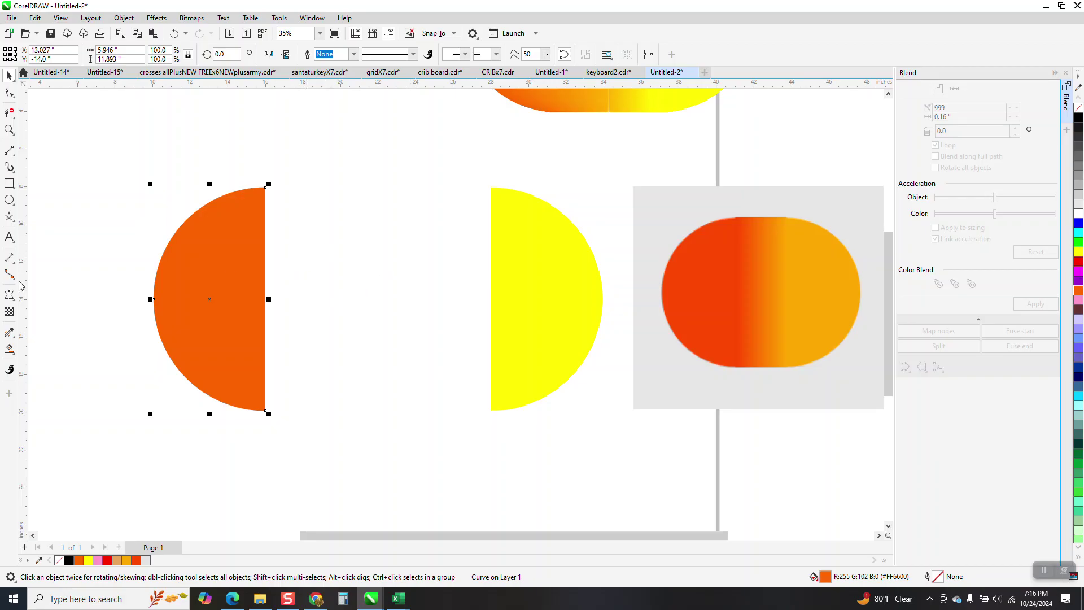
left_click(12, 153)
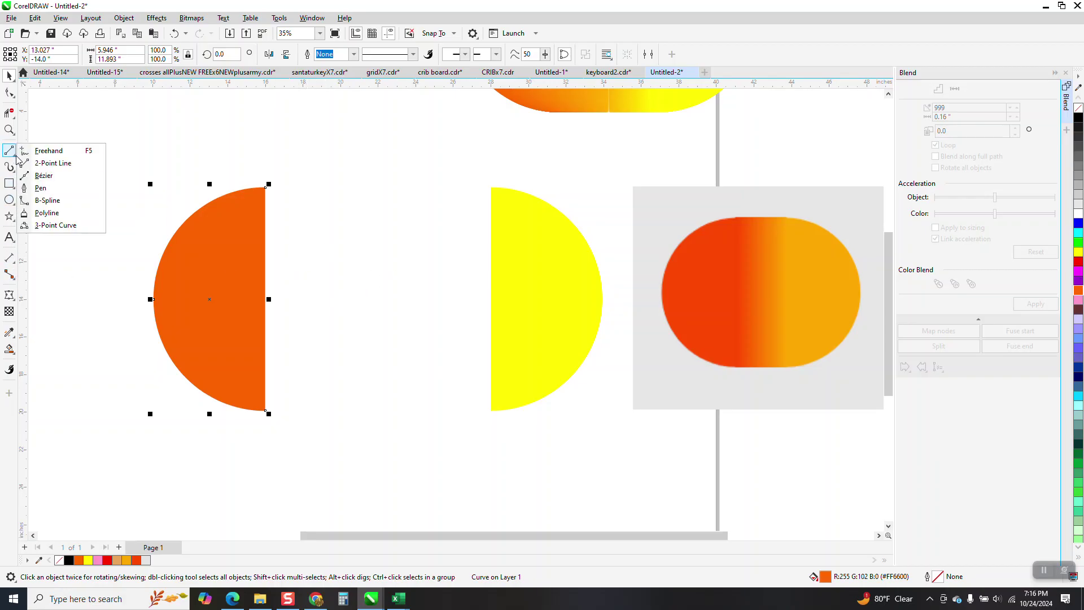
left_click(40, 163)
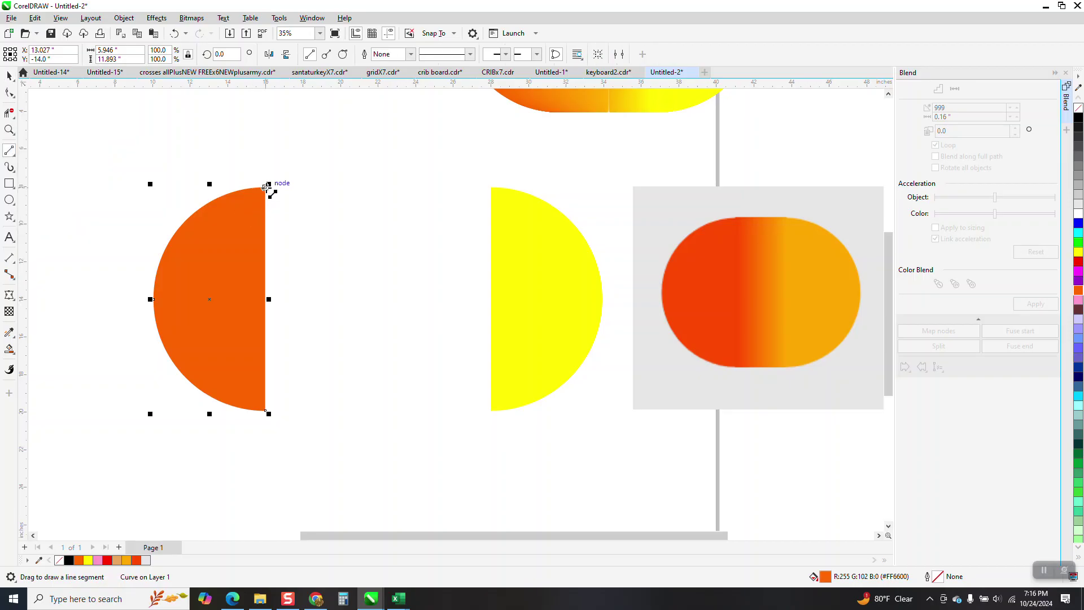
left_click_drag(266, 188, 271, 411)
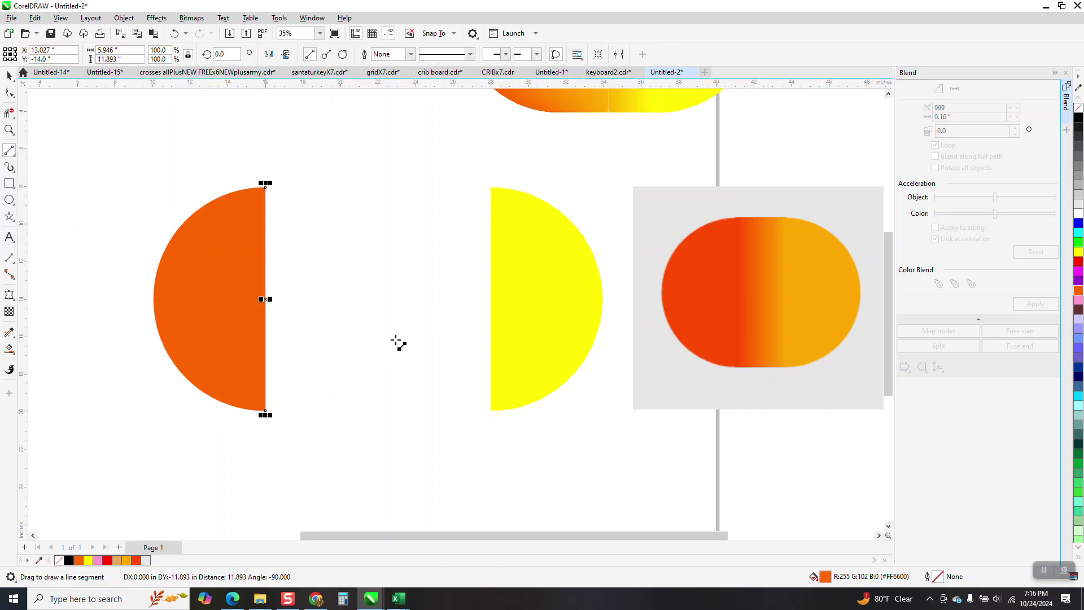
left_click_drag(491, 188, 491, 412)
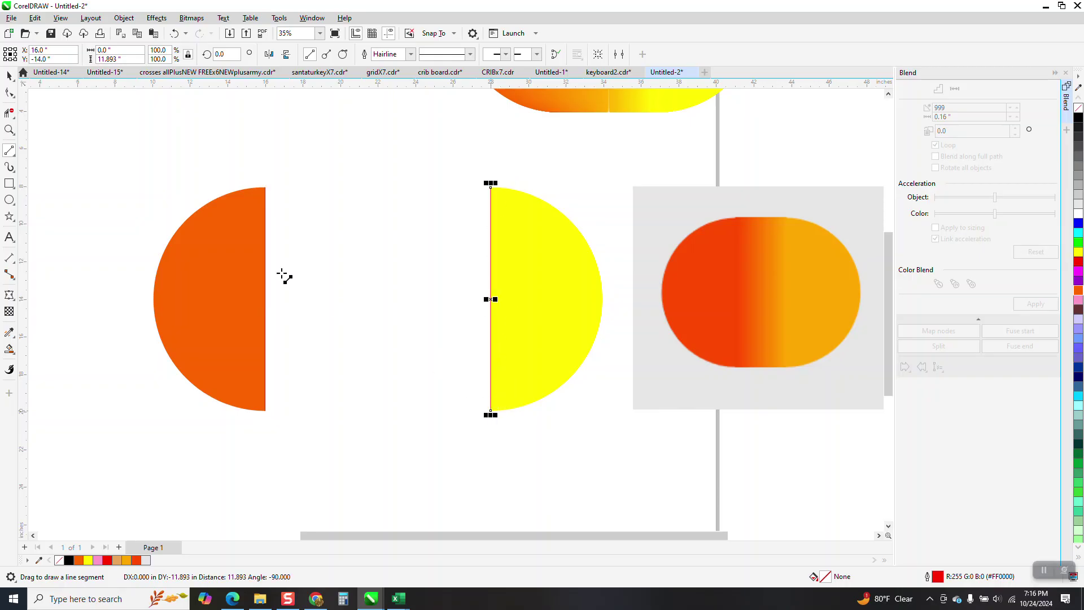
left_click(14, 80)
- Move the two lines into the gap and return the orange half-circle to its place
left_click(352, 188)
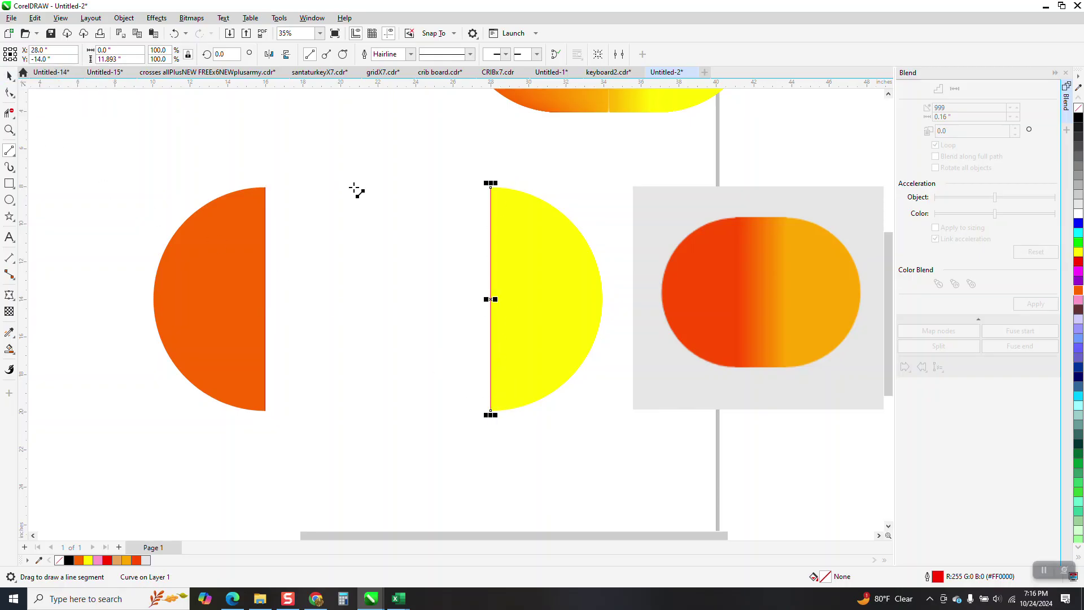
left_click(10, 77)
left_click_drag(491, 243, 415, 243)
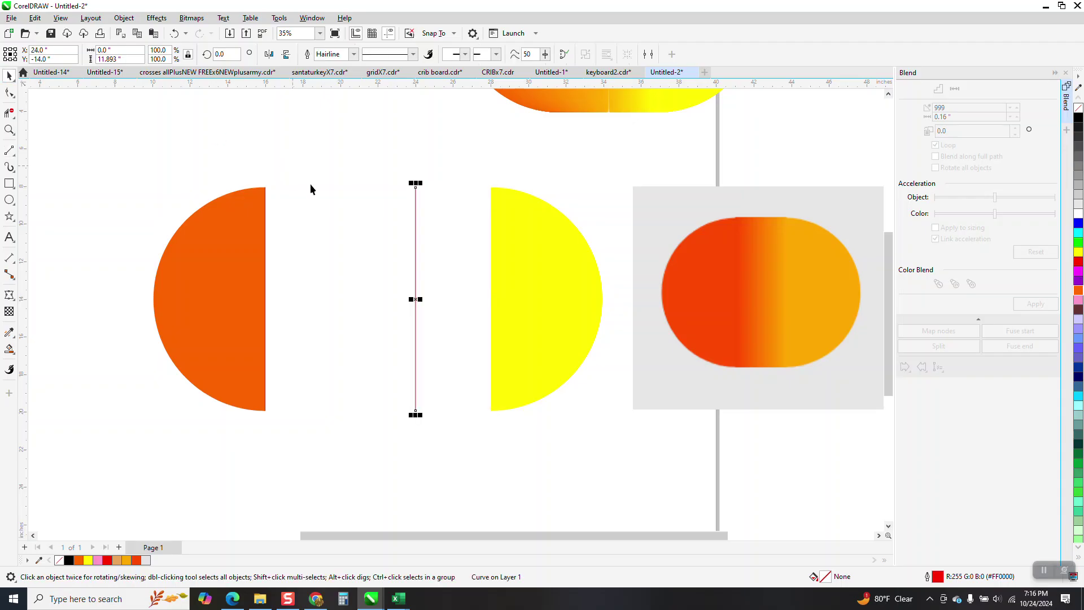
left_click(261, 251)
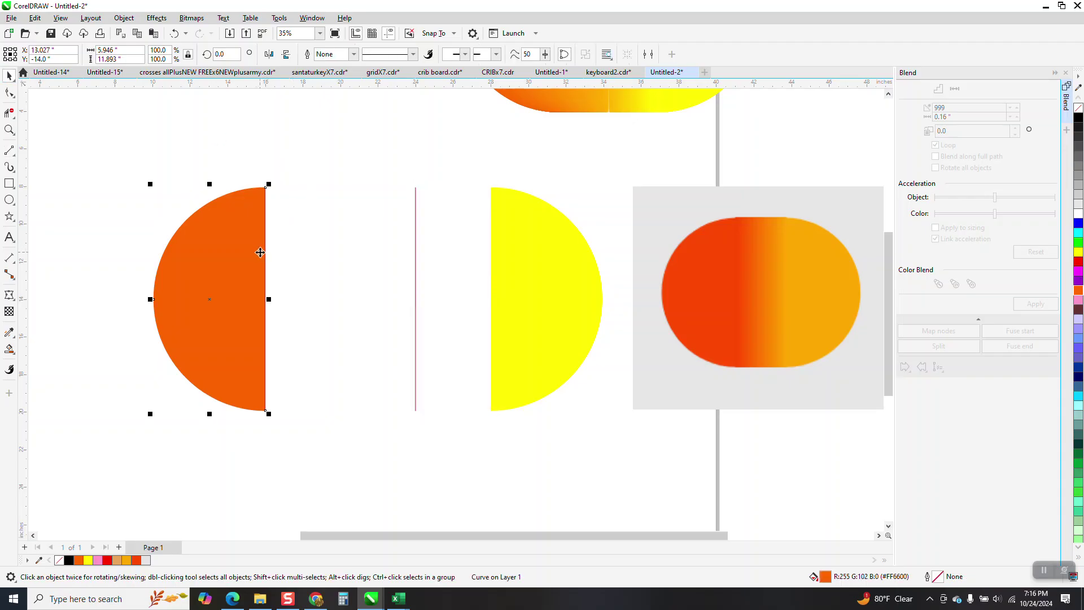
key("ctrl+r")
left_click(264, 252)
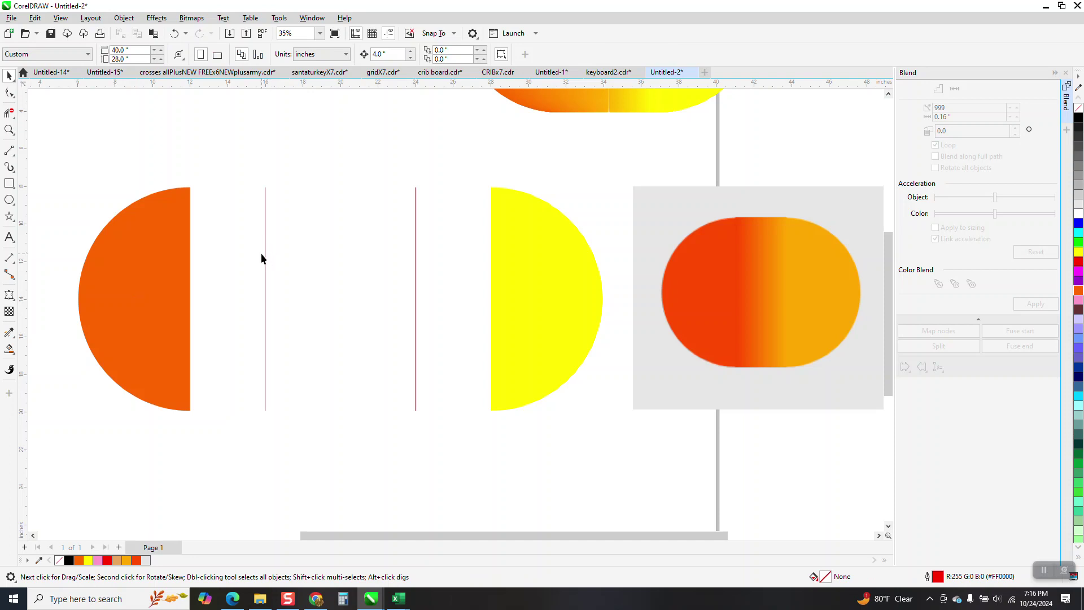
left_click(265, 258)
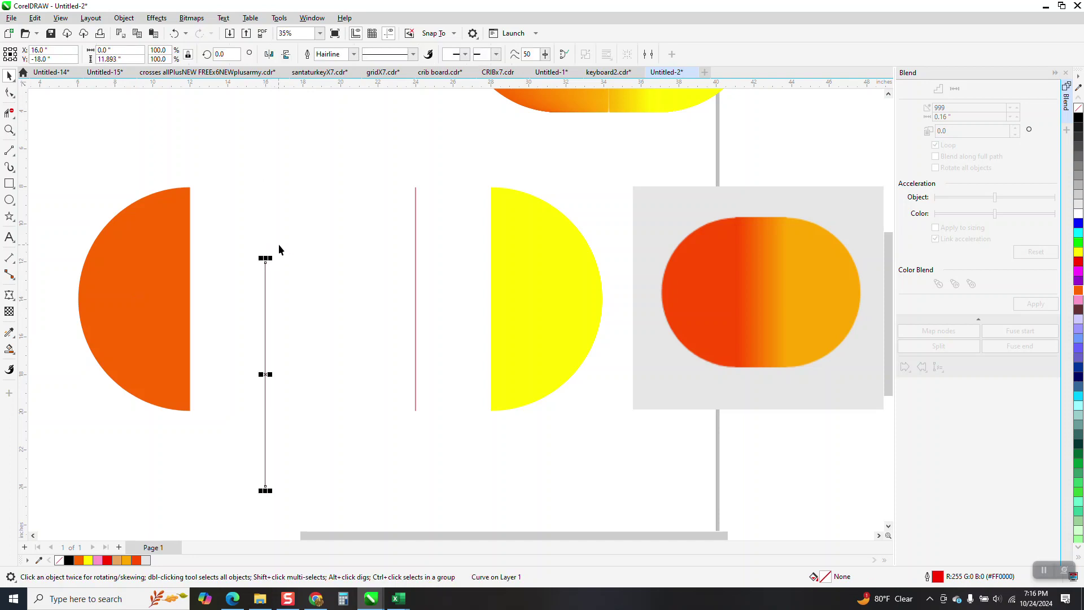
key("ctrl+z")
- Give both vertical lines a 4.0 pt outline width
left_click_drag(281, 158, 476, 418)
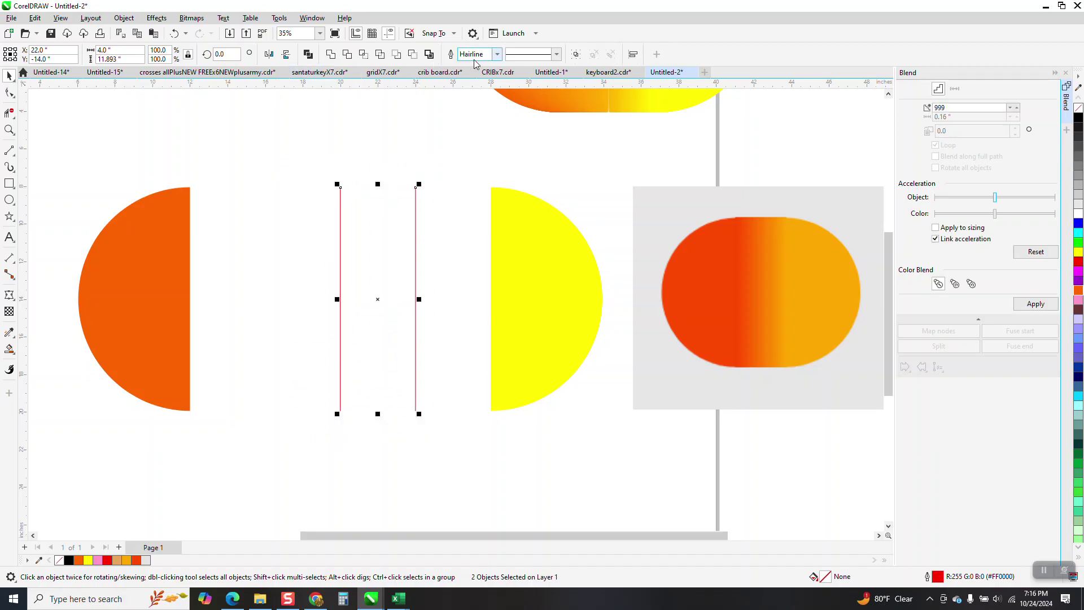
left_click(497, 54)
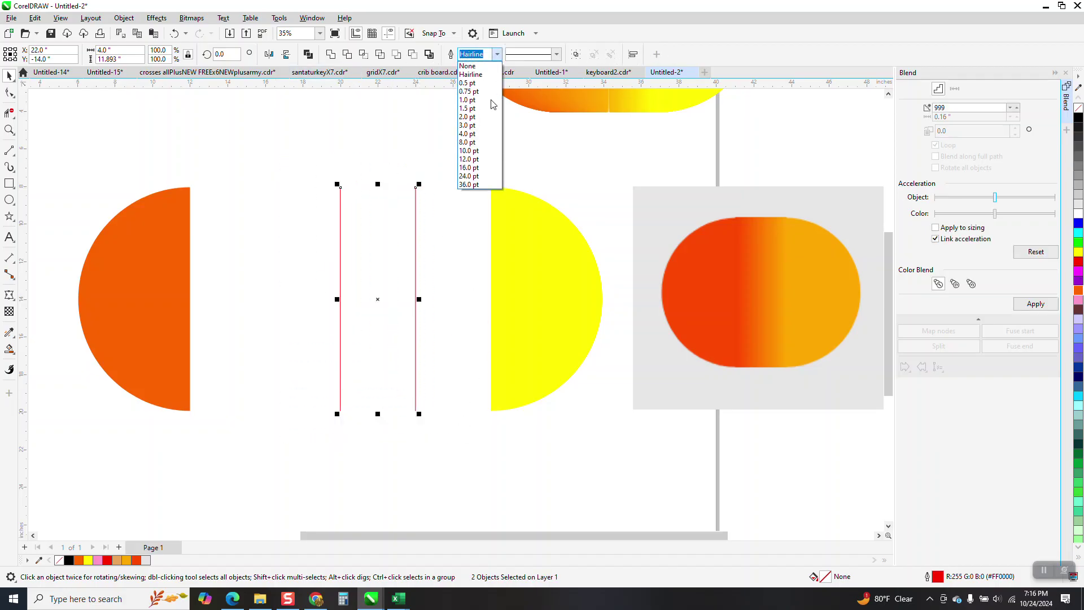
left_click(477, 134)
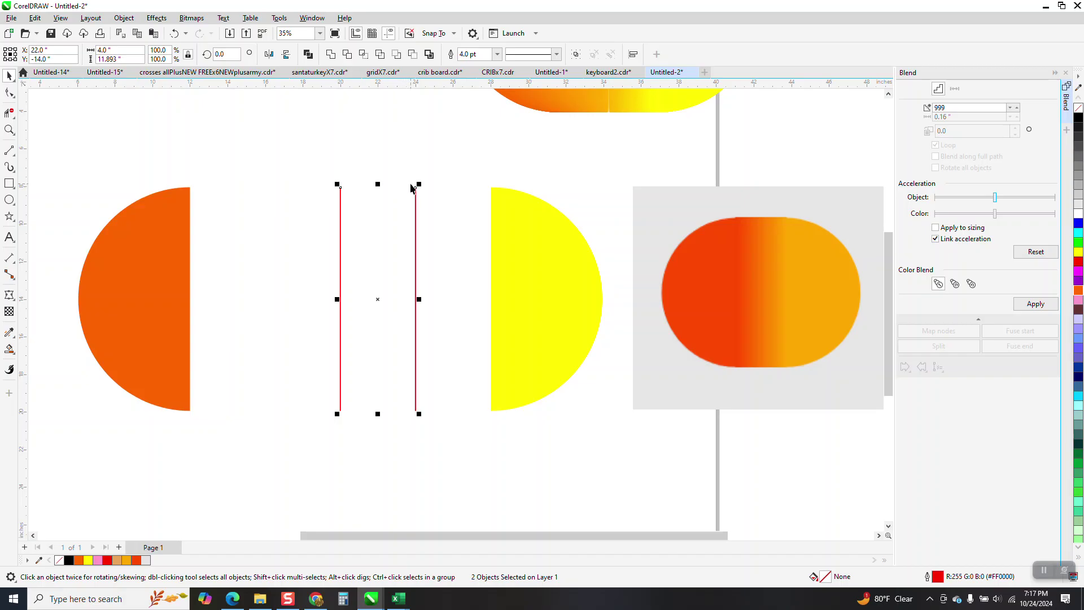
left_click(430, 169)
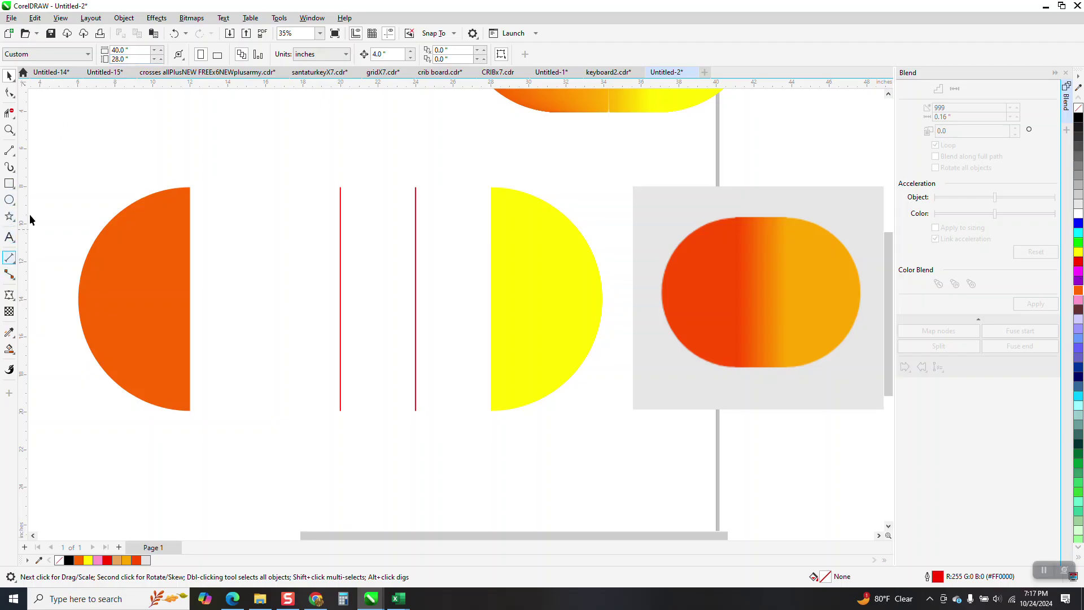
- Smart-fill the right half-circle with amber #FFA700 sampled from the reference capsule
left_click(10, 339)
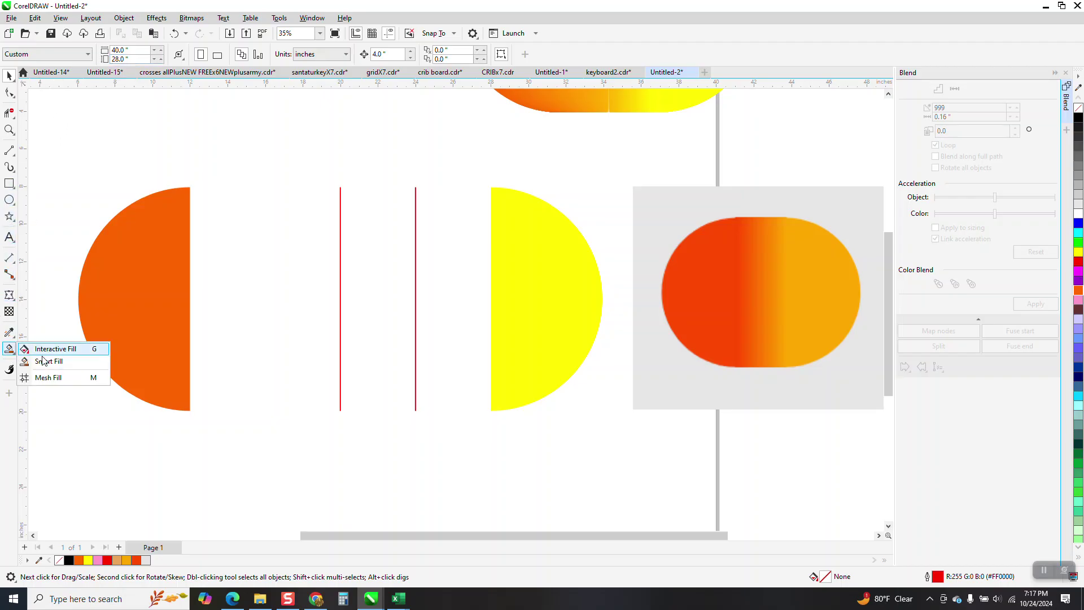
left_click(45, 361)
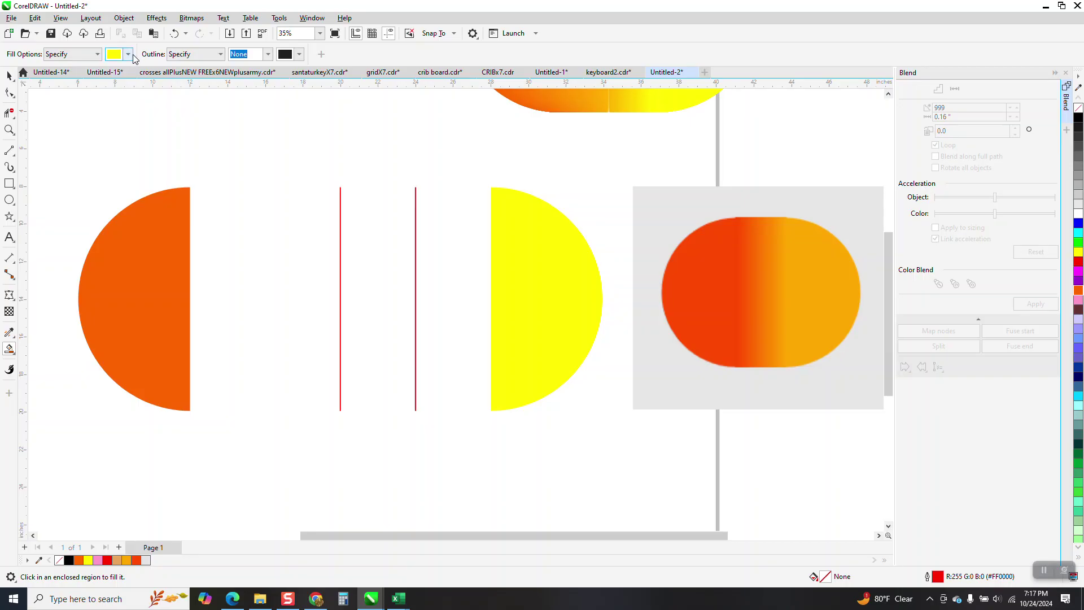
left_click(133, 55)
left_click(223, 237)
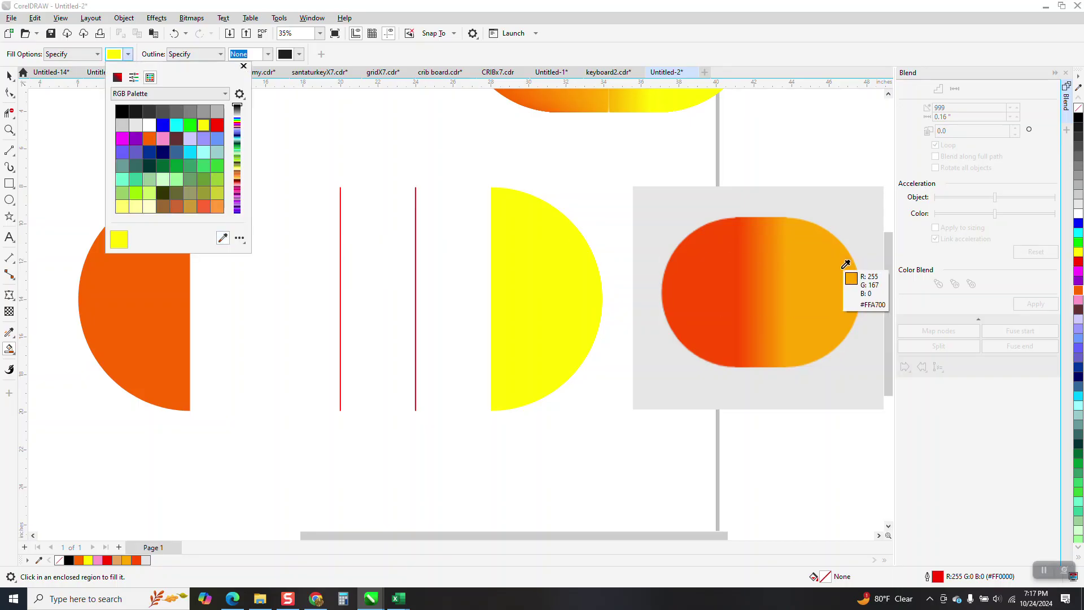
left_click(847, 273)
left_click(537, 255)
left_click(537, 255)
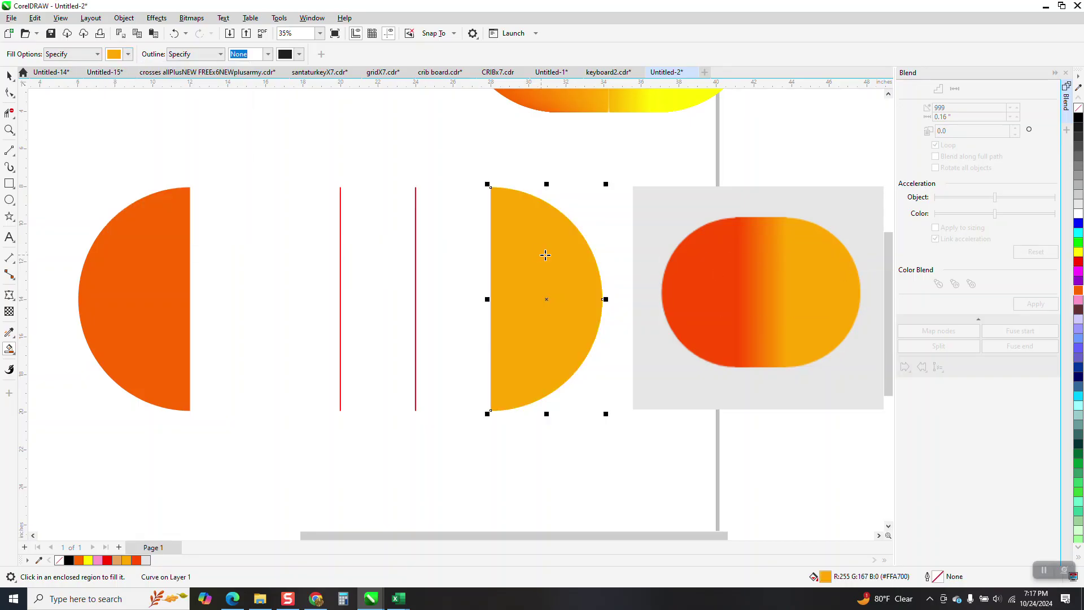
- Smart-fill the left half-circle with red-orange #FF4B00 sampled from the capsule's left end
left_click(128, 54)
left_click(214, 221)
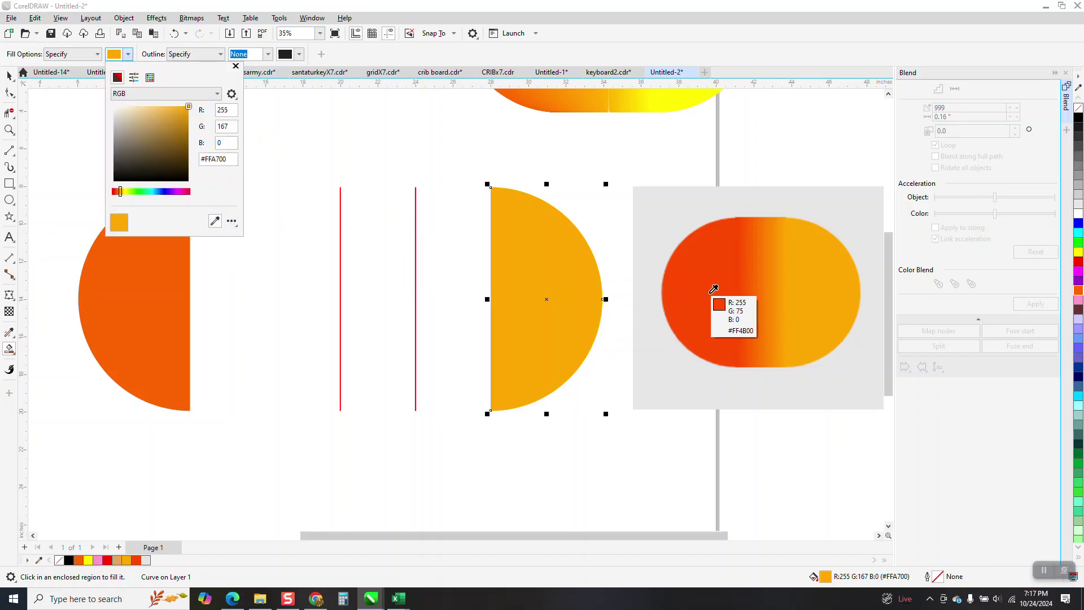
left_click(684, 289)
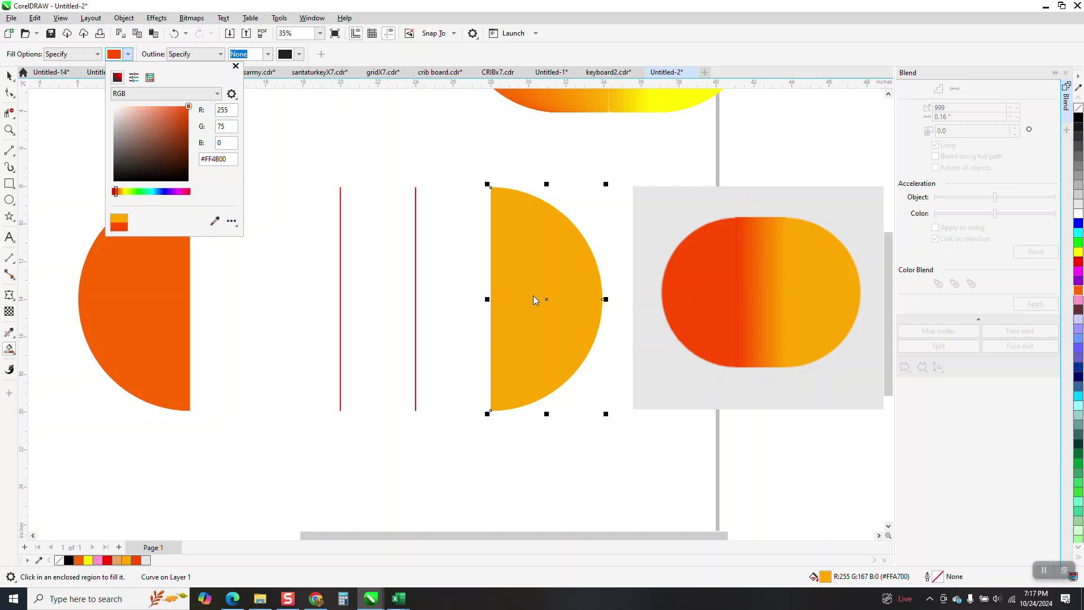
left_click(133, 285)
left_click(134, 287)
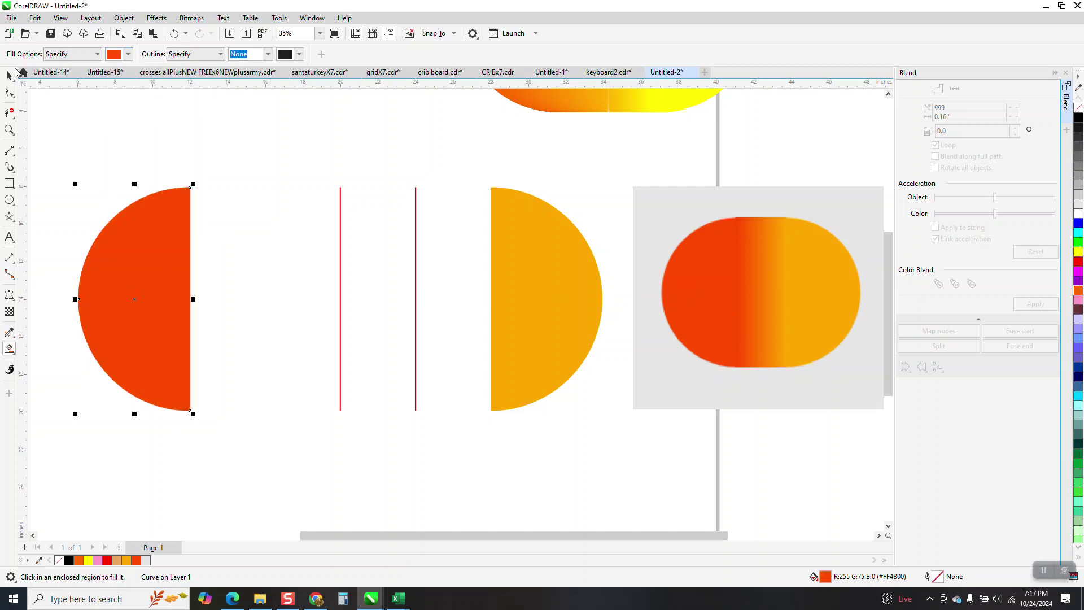
key("space")
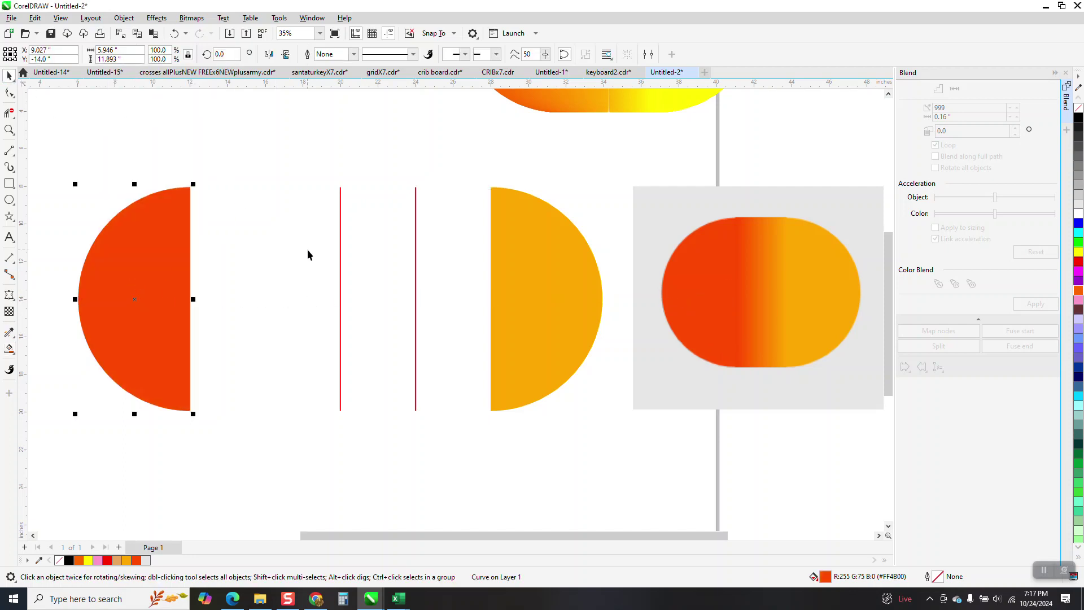
left_click(338, 265)
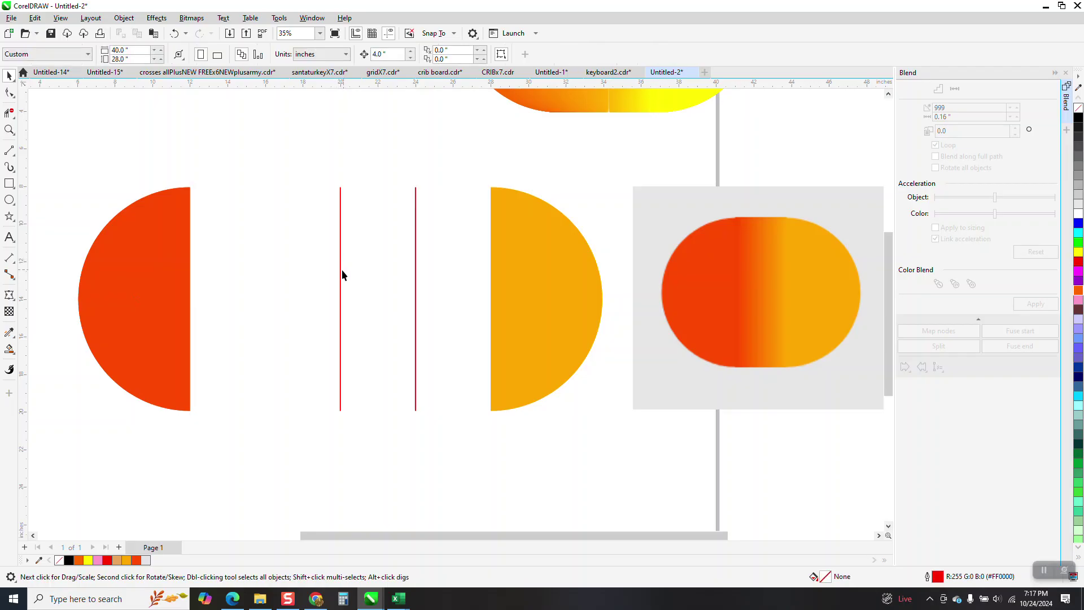
- Set the left line's Outline Pen colour to #FF4B00, eyedropped from the red-orange half-circle
left_click(341, 272)
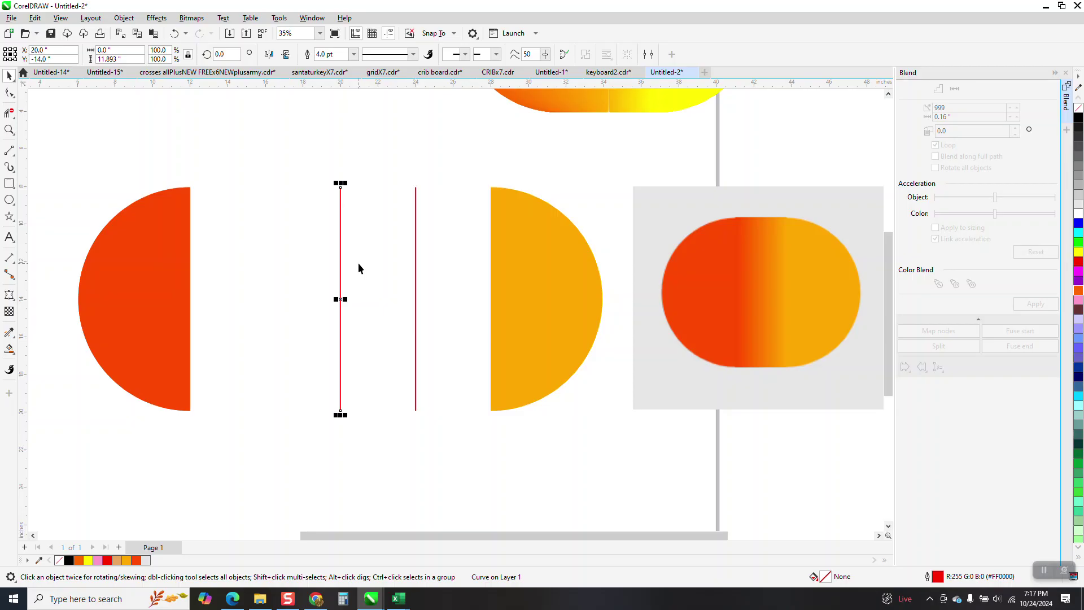
key("F12")
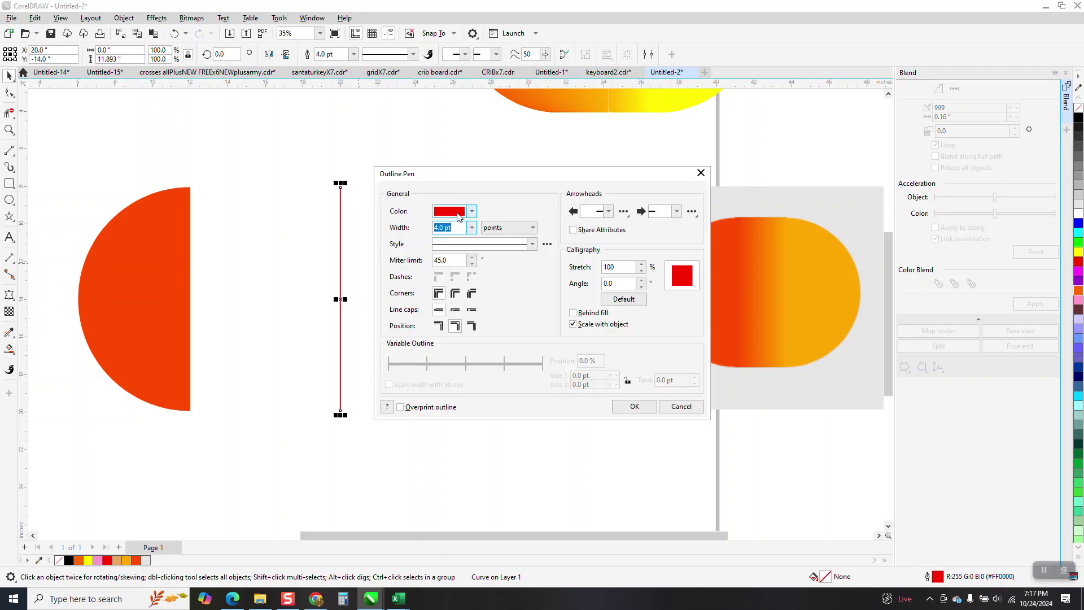
left_click_drag(485, 181, 634, 182)
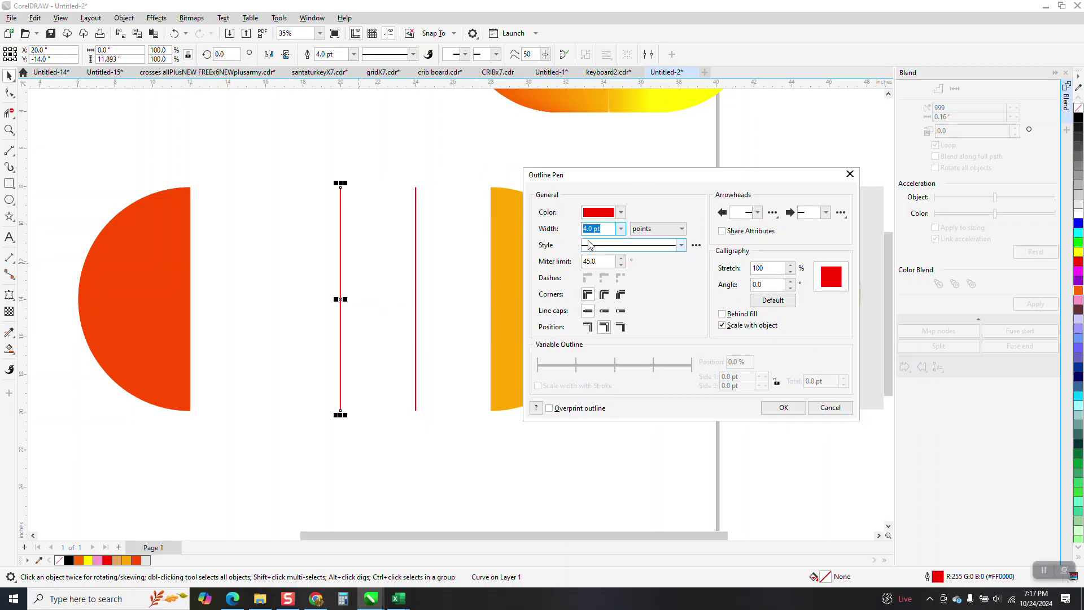
left_click(621, 213)
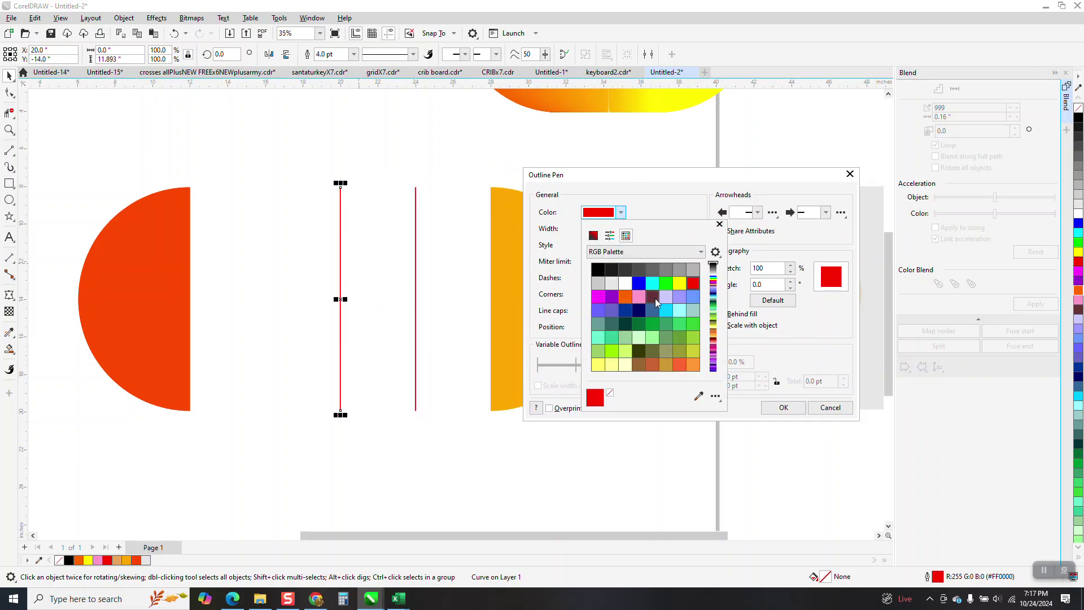
left_click(703, 396)
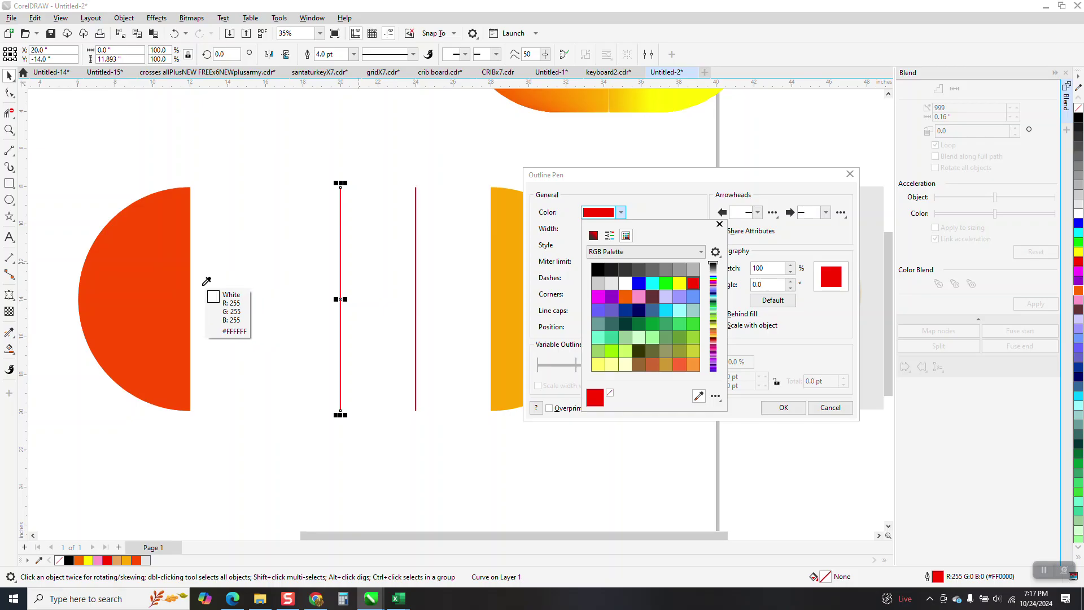
left_click(186, 283)
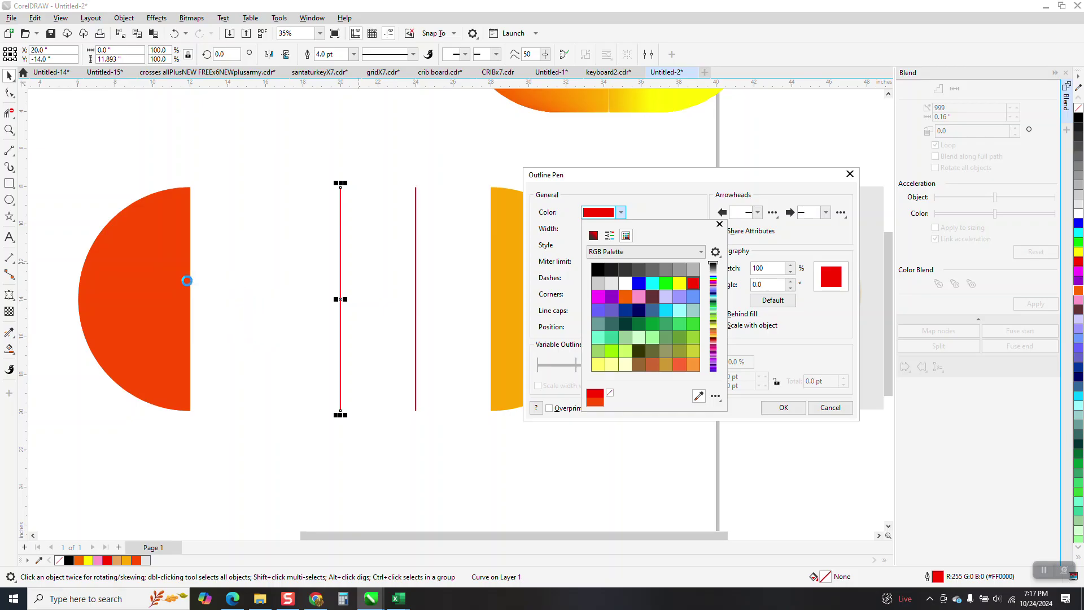
left_click(341, 262)
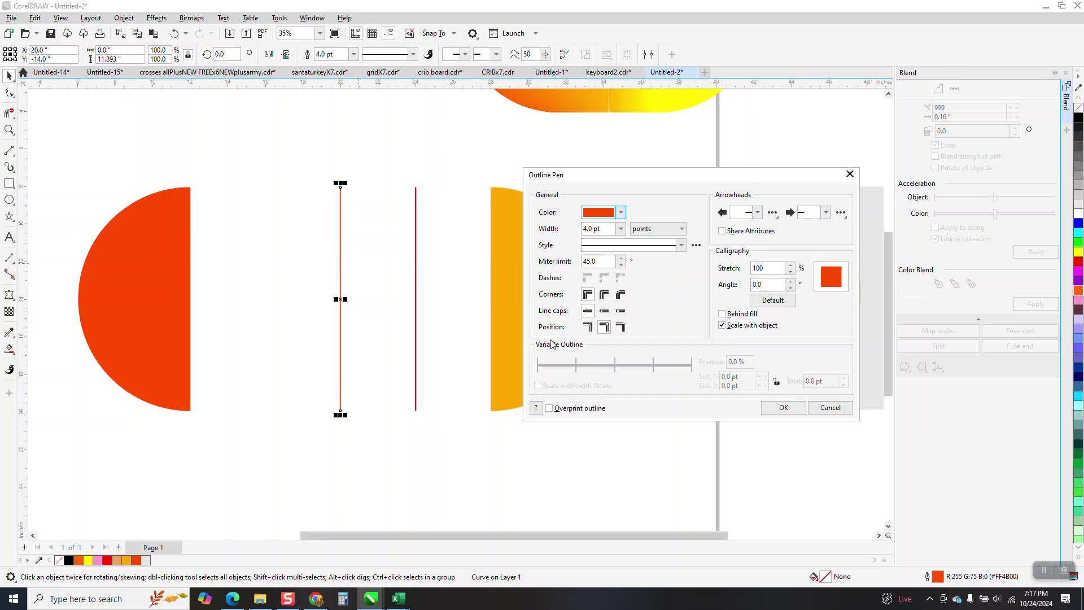
left_click(783, 407)
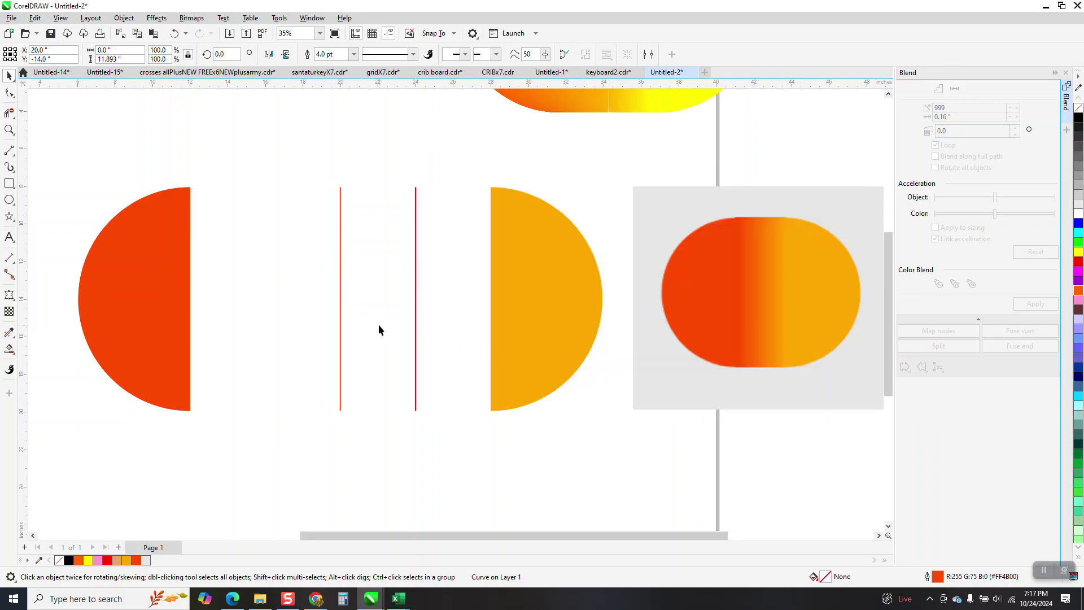
- Nudge the red-orange half-circle aside and move the orange half-circle into position
left_click(185, 292)
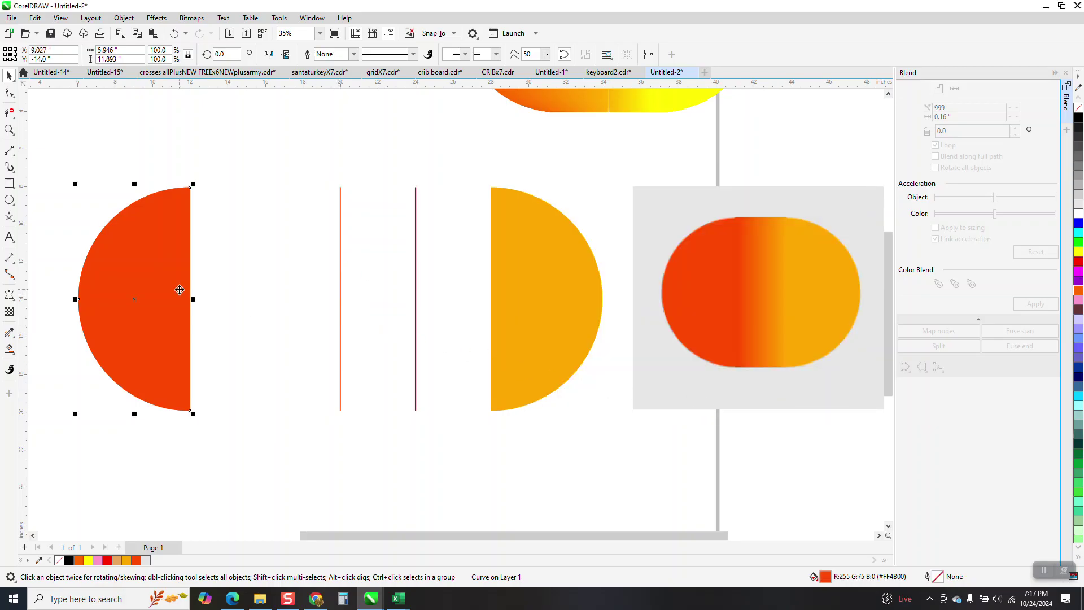
key("shift+Right")
key("shift+Right")
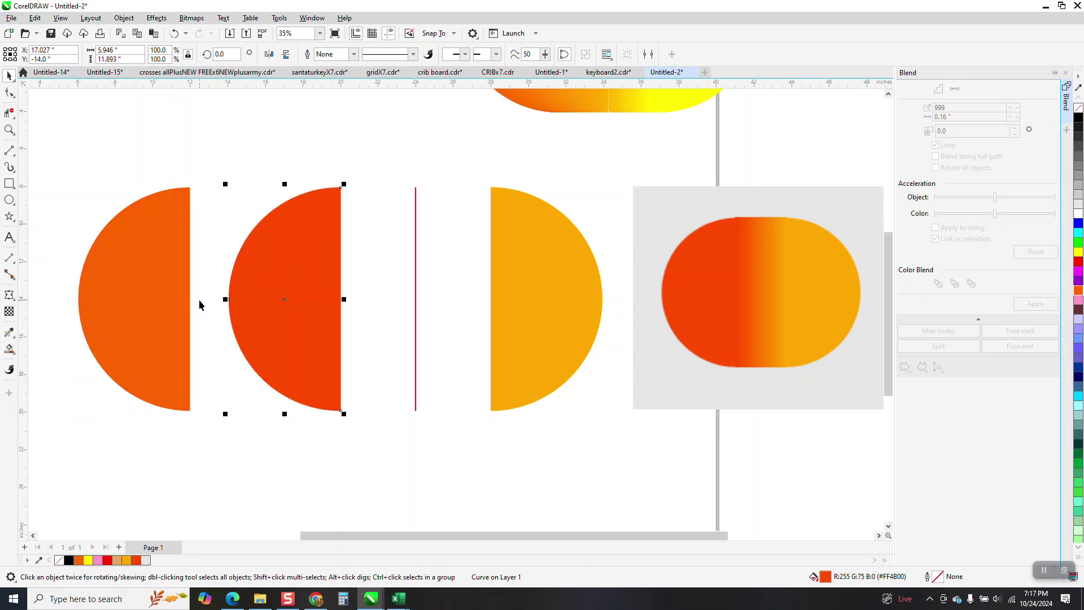
key("Page_Down")
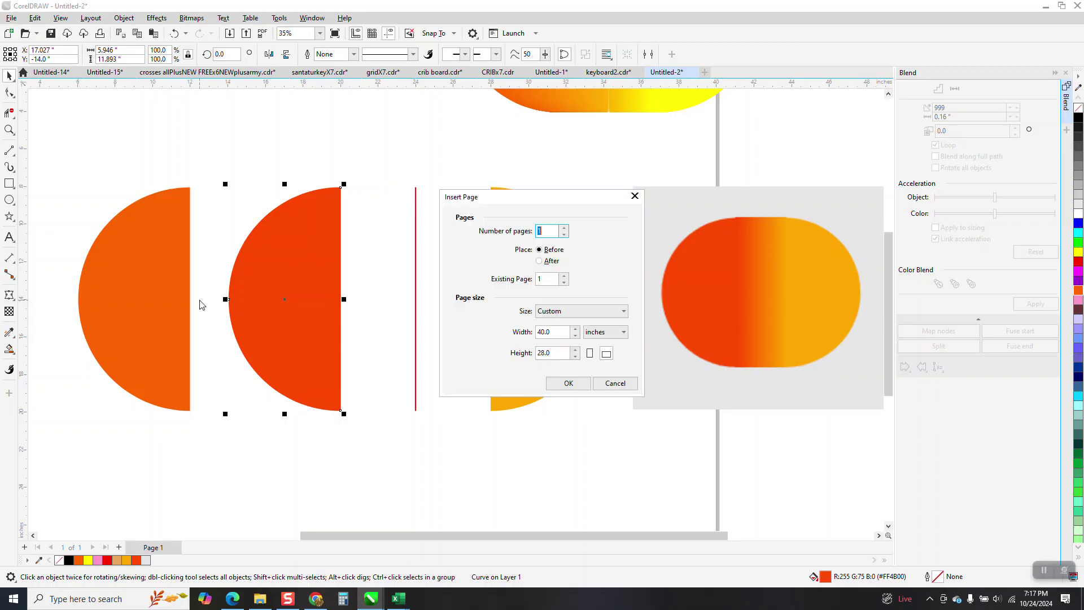
left_click(615, 383)
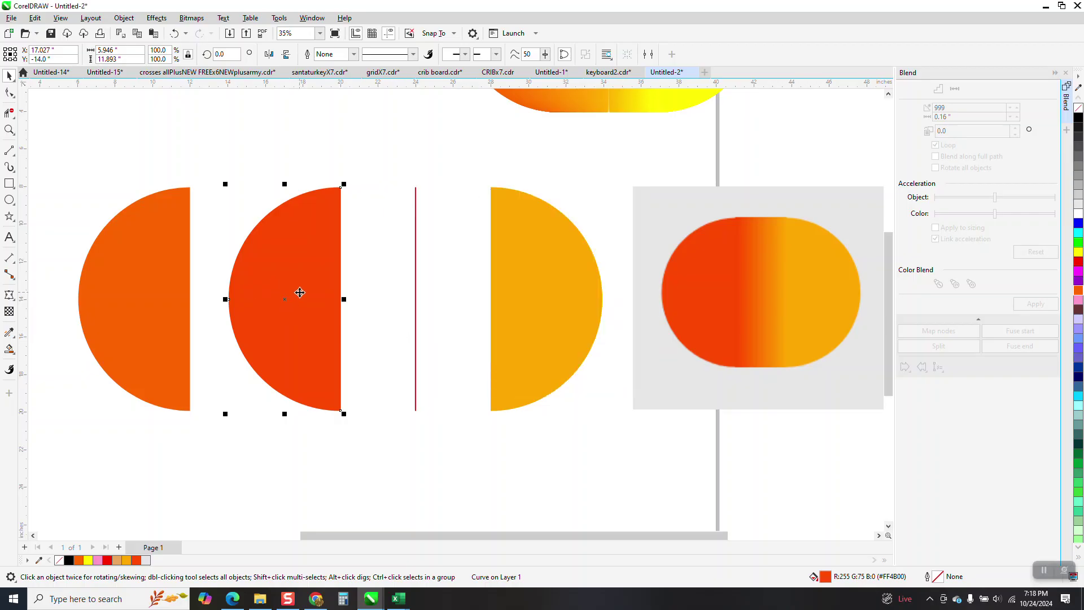
key("Up")
left_click(179, 295)
key("Down")
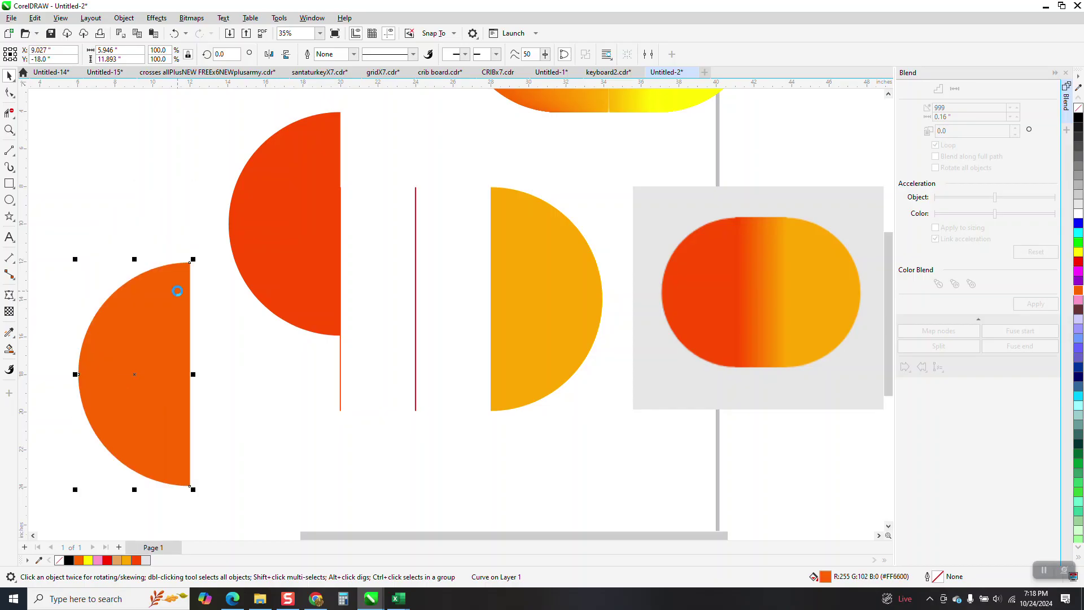
key("Up")
key("Right")
key("Right")
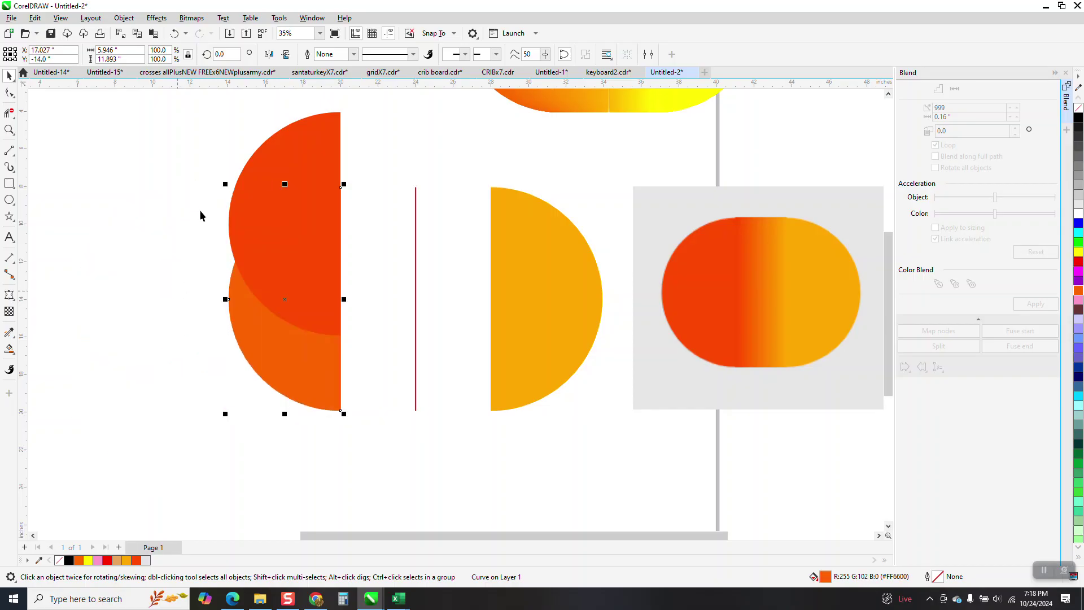
- Delete the red-orange half-circle and dismiss the stray document defaults prompt
left_click(303, 161)
key("Delete")
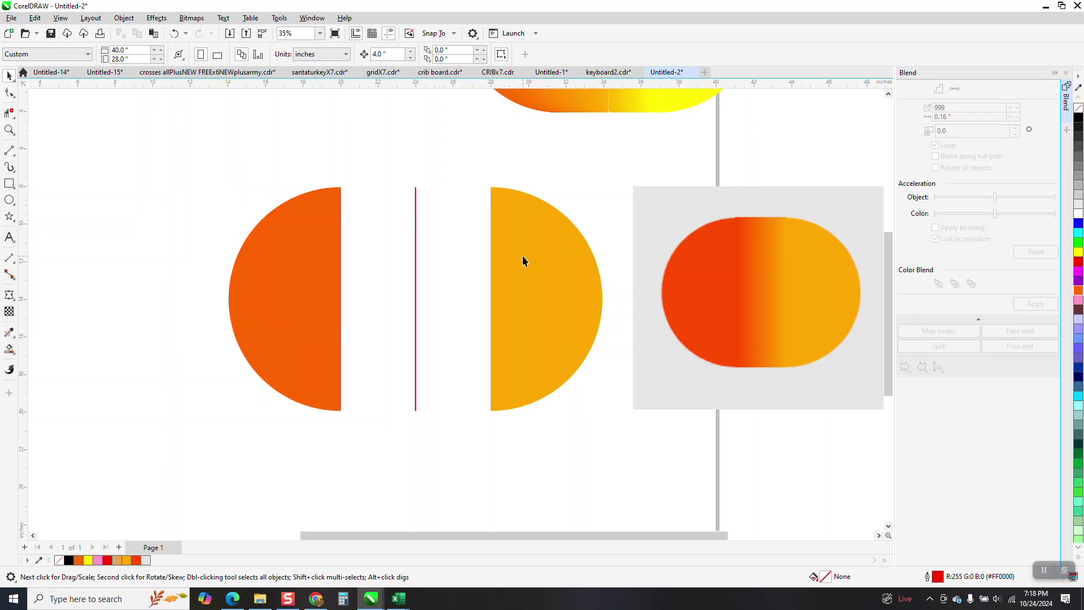
key("F11")
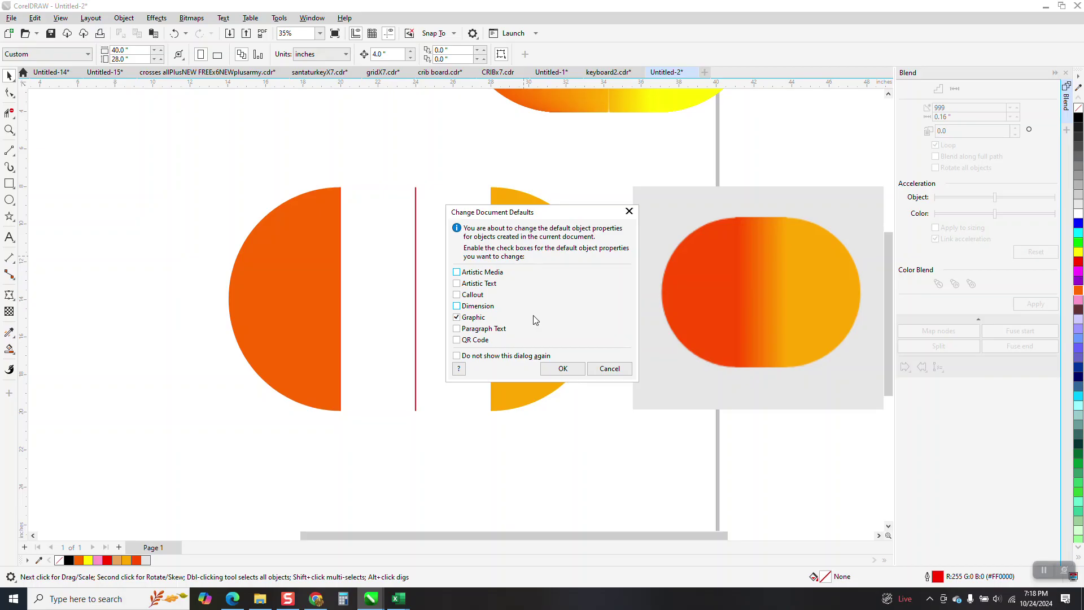
left_click(609, 369)
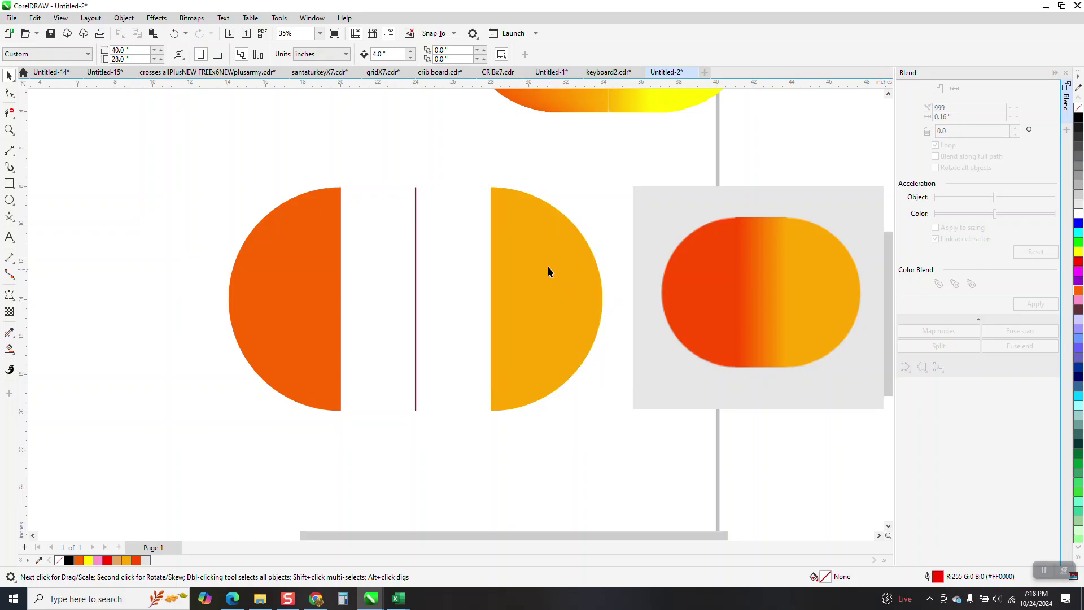
left_click(415, 264)
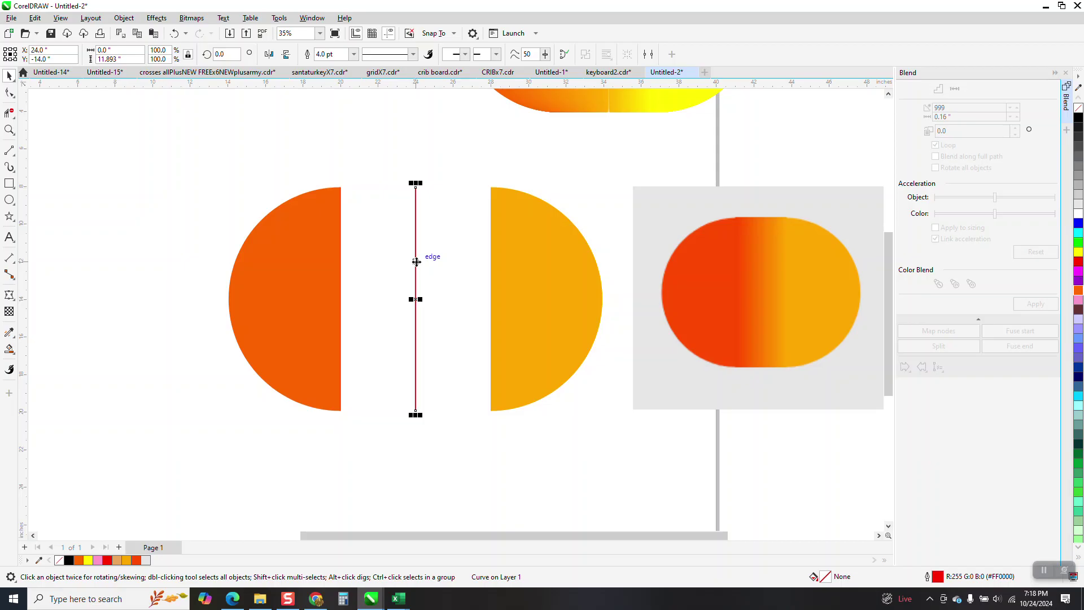
- Give the right vertical line an amber #FFA700 outline sampled from the capsule's right side
key("F12")
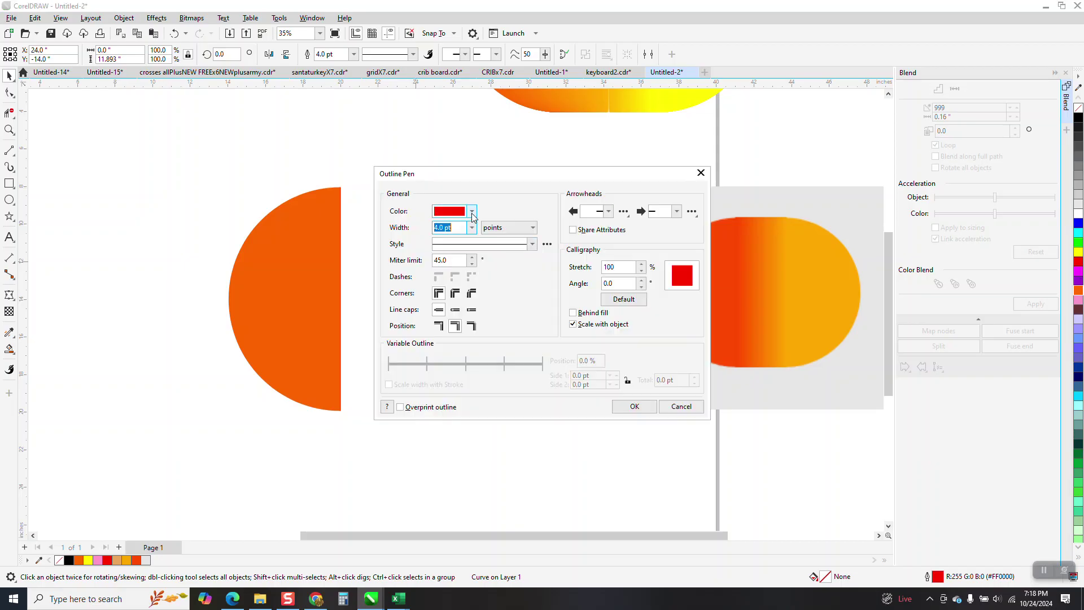
left_click(472, 212)
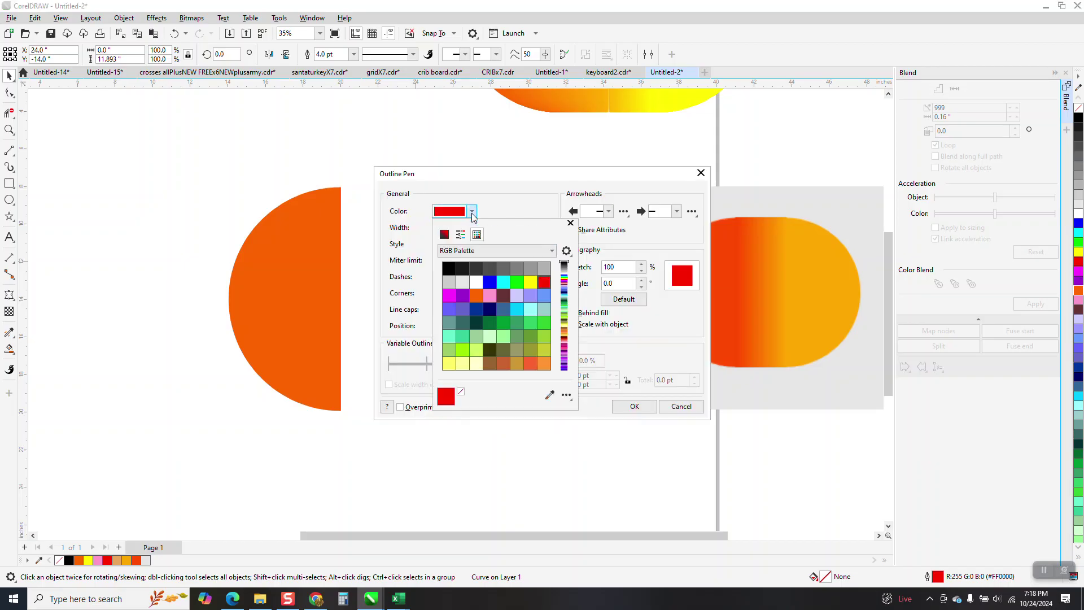
left_click(550, 395)
left_click(854, 285)
left_click(634, 407)
left_click(634, 407)
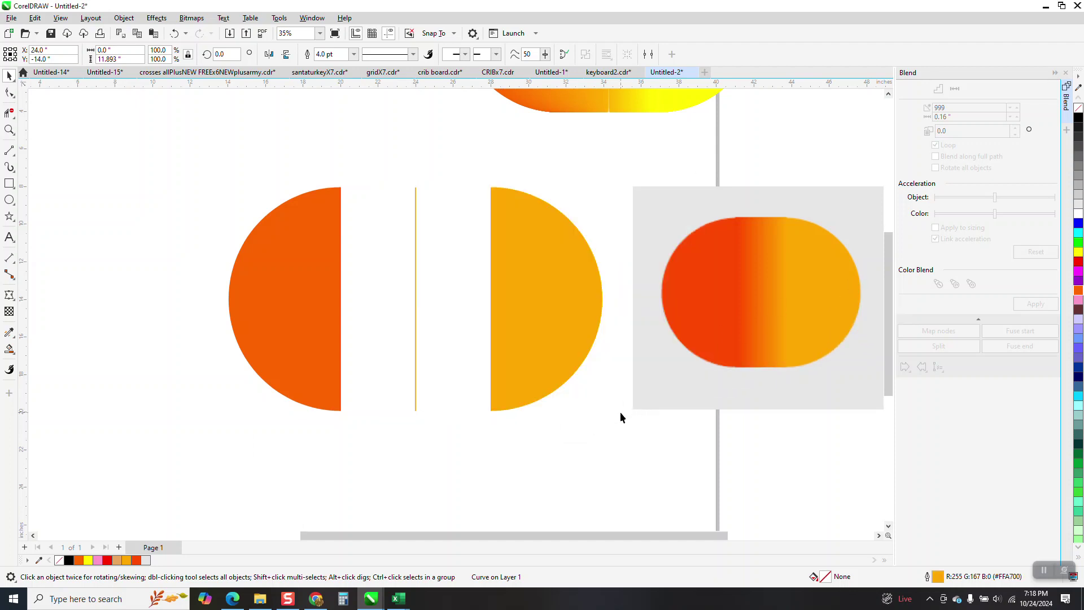
left_click(322, 311)
- Nudge the orange half-circle left, then eyedrop its #FF6600 into the left line's outline colour
key("Left")
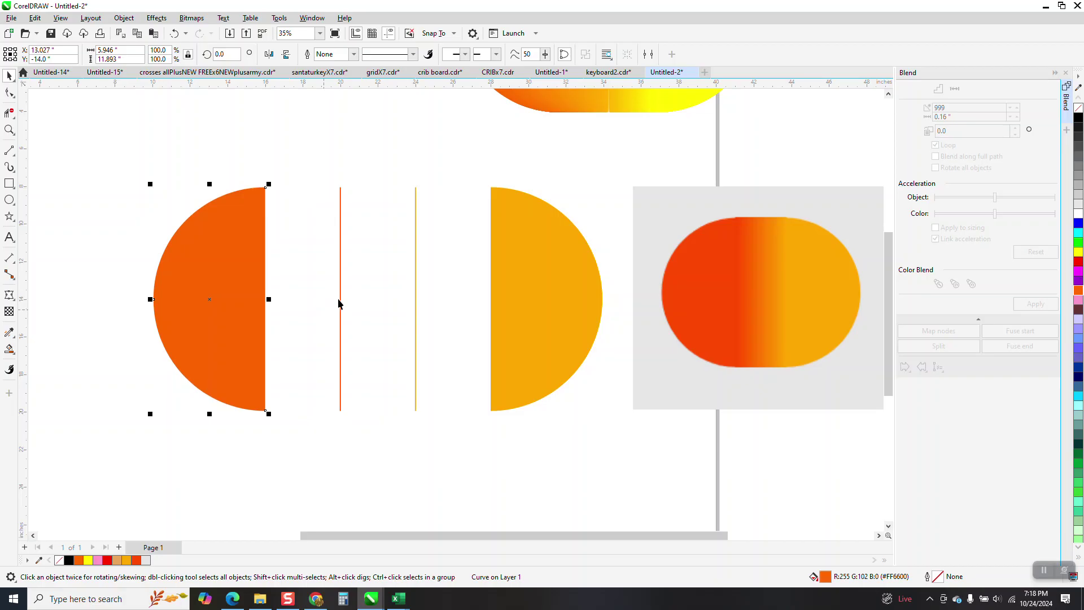
left_click(339, 299)
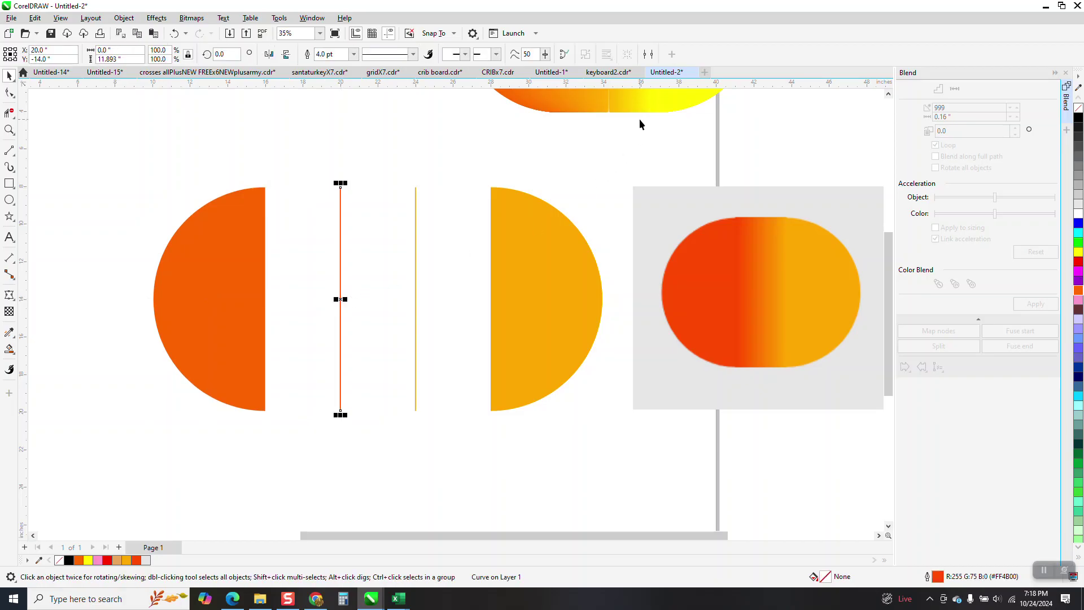
key("F12")
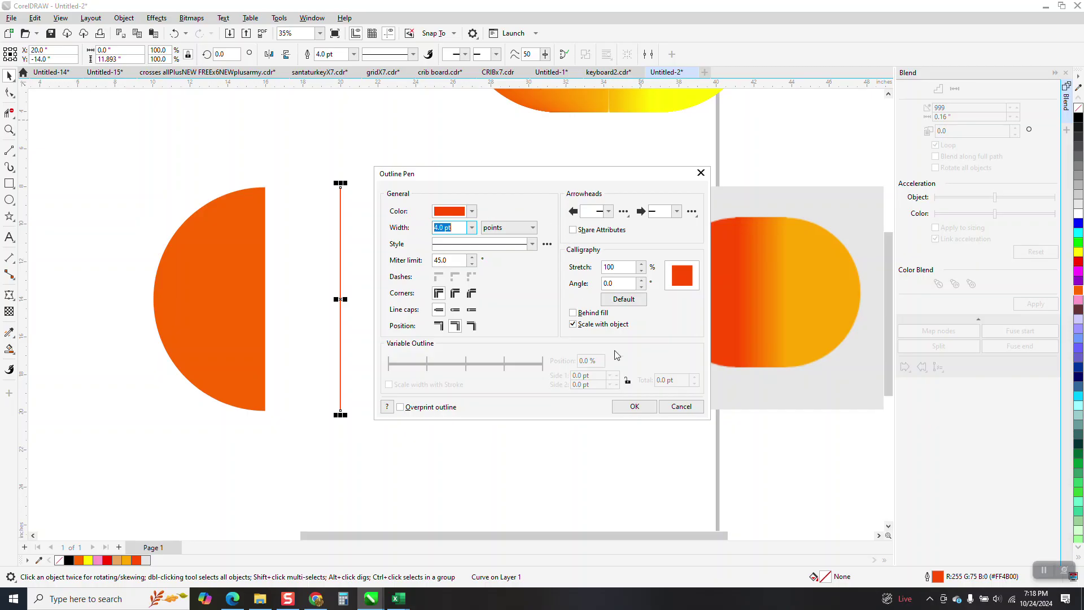
left_click(472, 211)
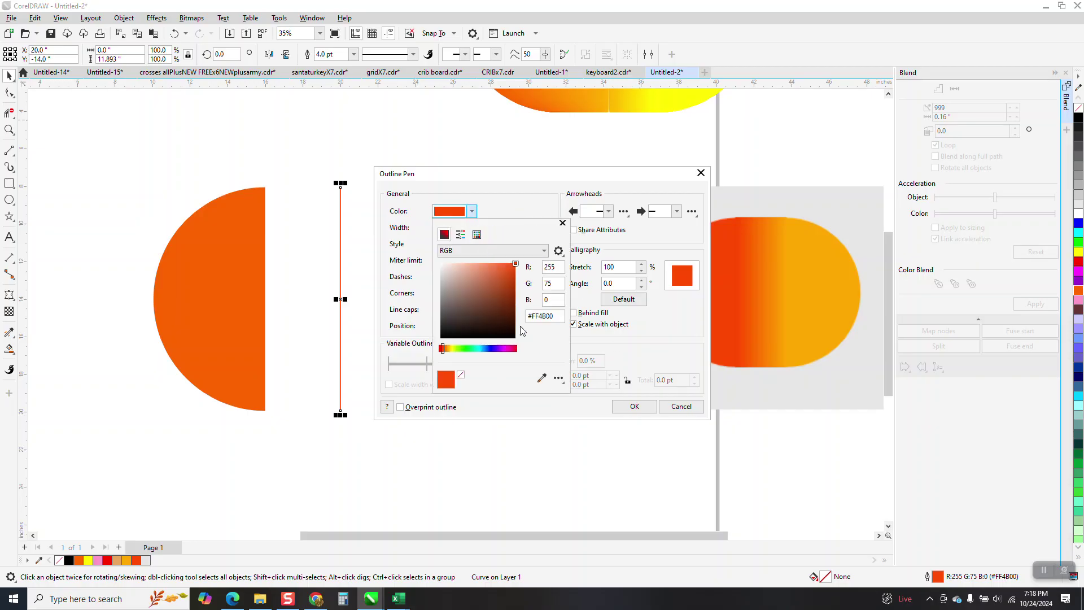
left_click(544, 377)
left_click(259, 285)
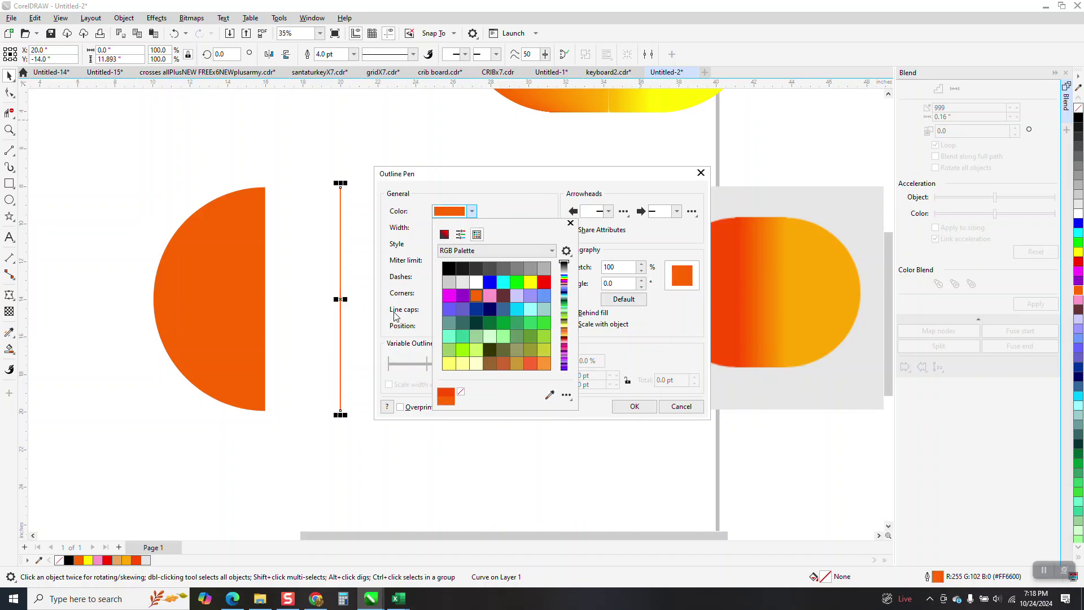
left_click(630, 405)
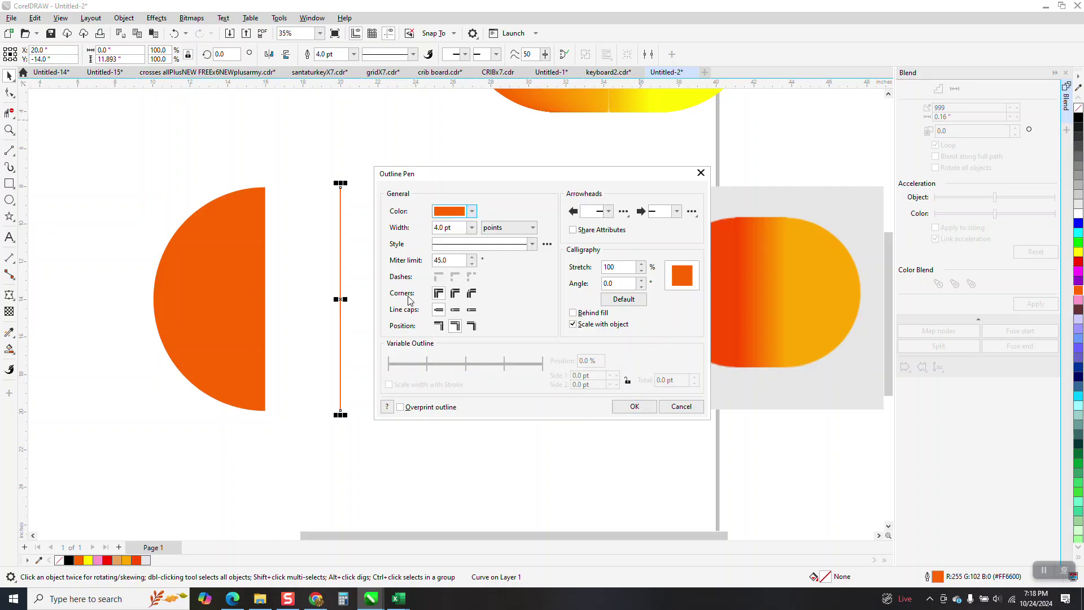
left_click(634, 407)
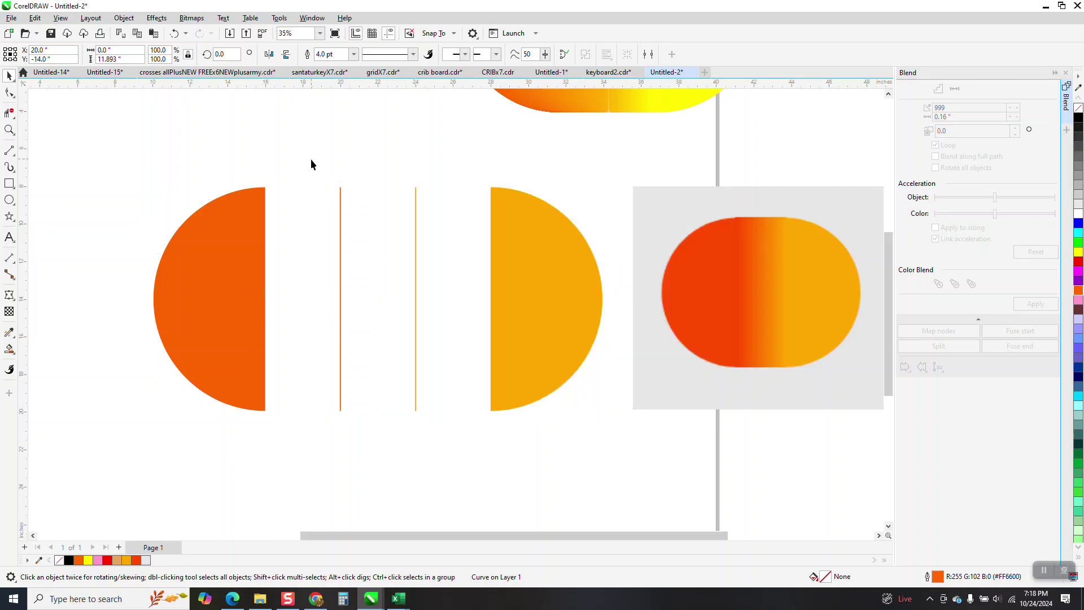
- Blend the two edge lines, butt both half-circles against the band, and delete the leftover yellow half
left_click_drag(310, 161, 532, 413)
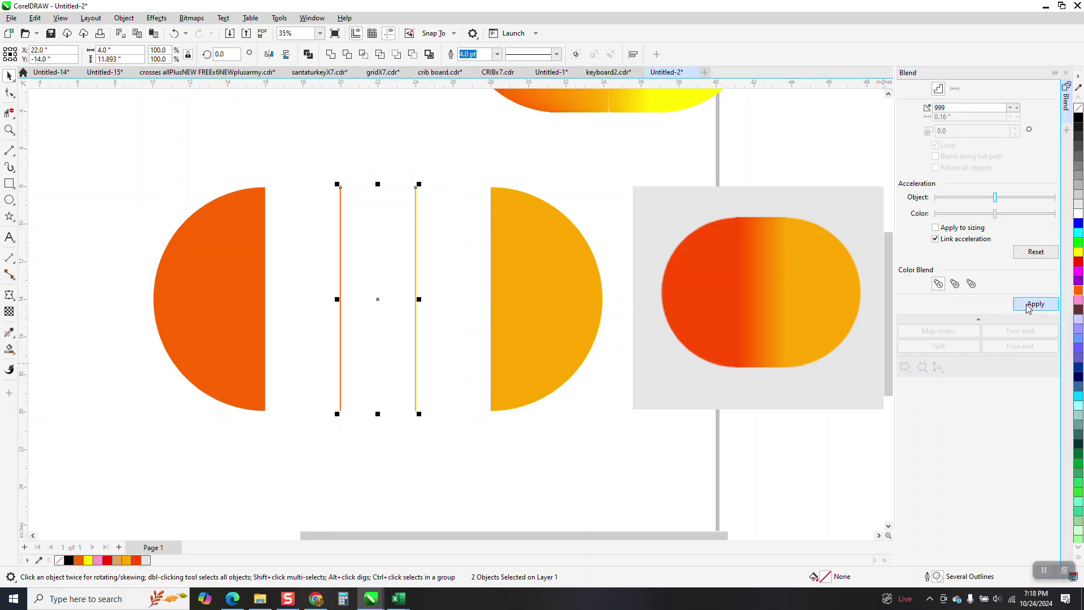
left_click(1020, 308)
left_click(225, 296)
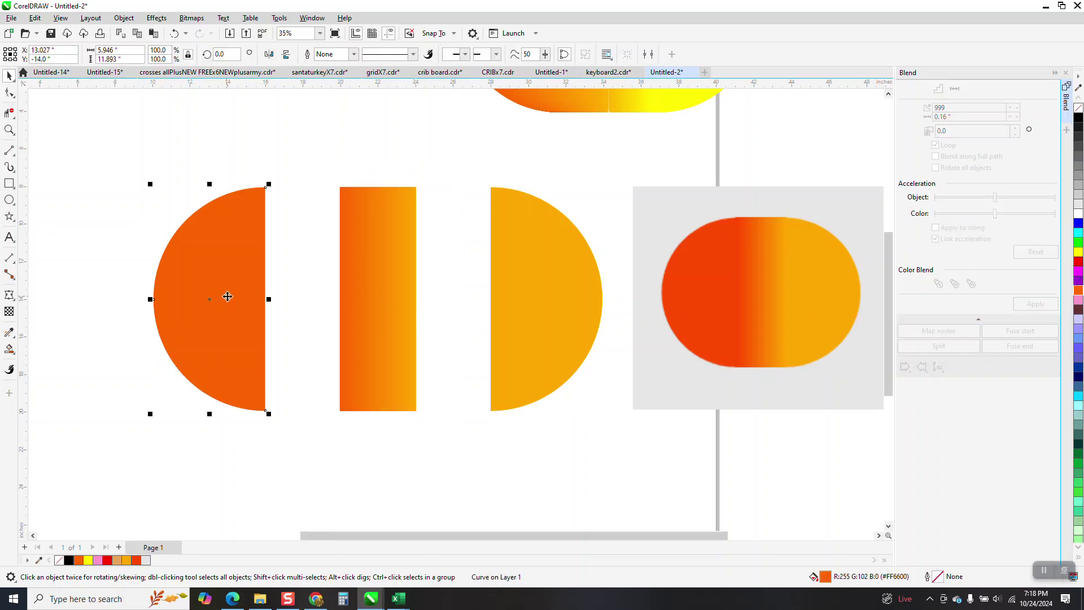
left_click_drag(224, 295, 339, 297)
left_click(551, 325)
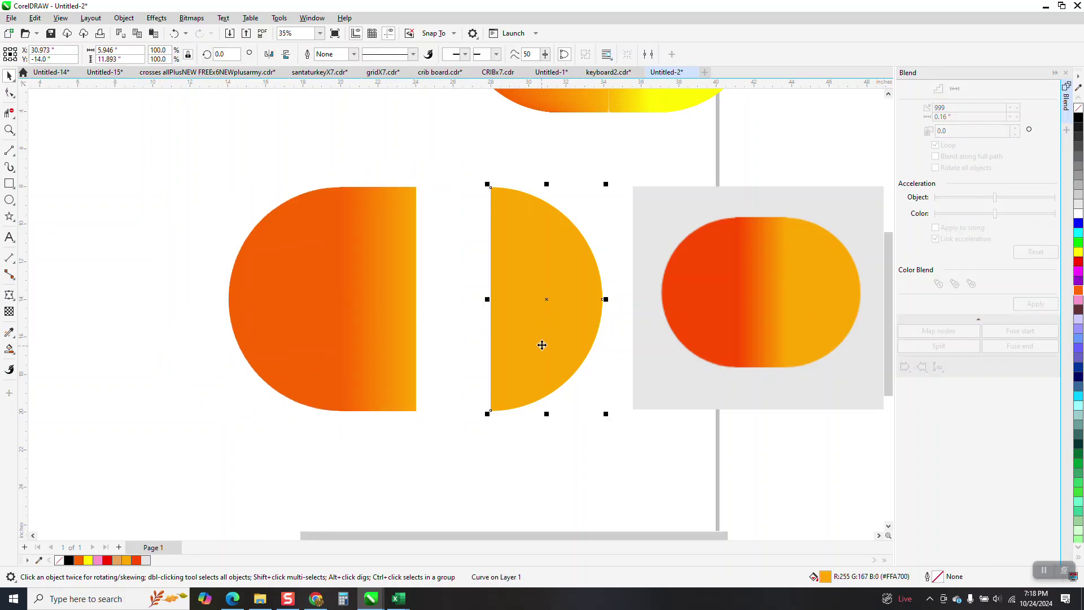
key("Left")
left_click(556, 337)
key("Delete")
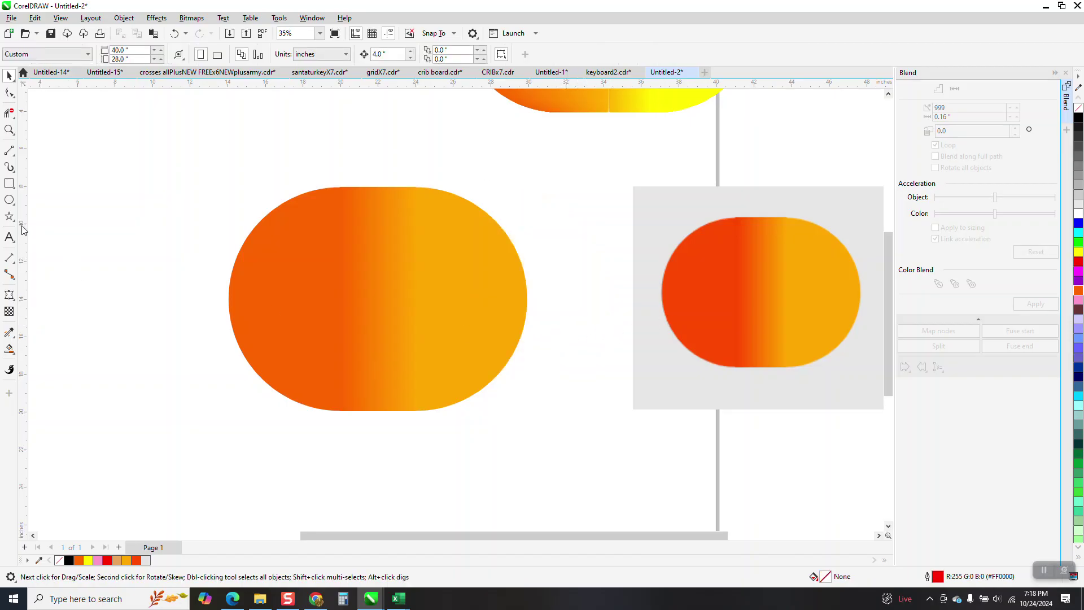
- Draw a rectangle around the pill with a light gray #E6E6E6 fill and no outline
left_click(9, 184)
left_click_drag(166, 177, 556, 423)
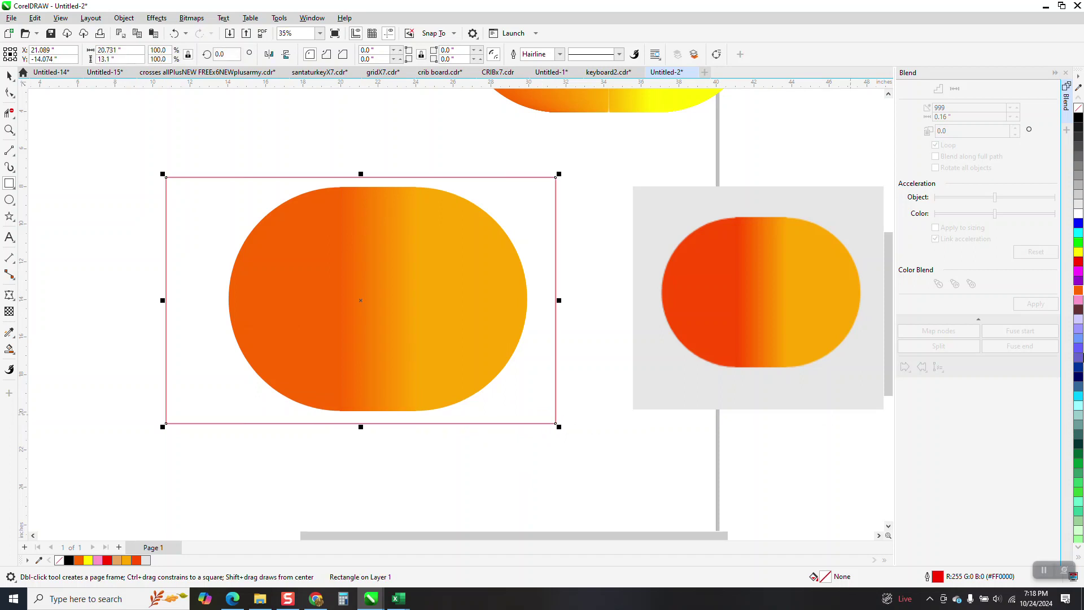
left_click(1078, 196)
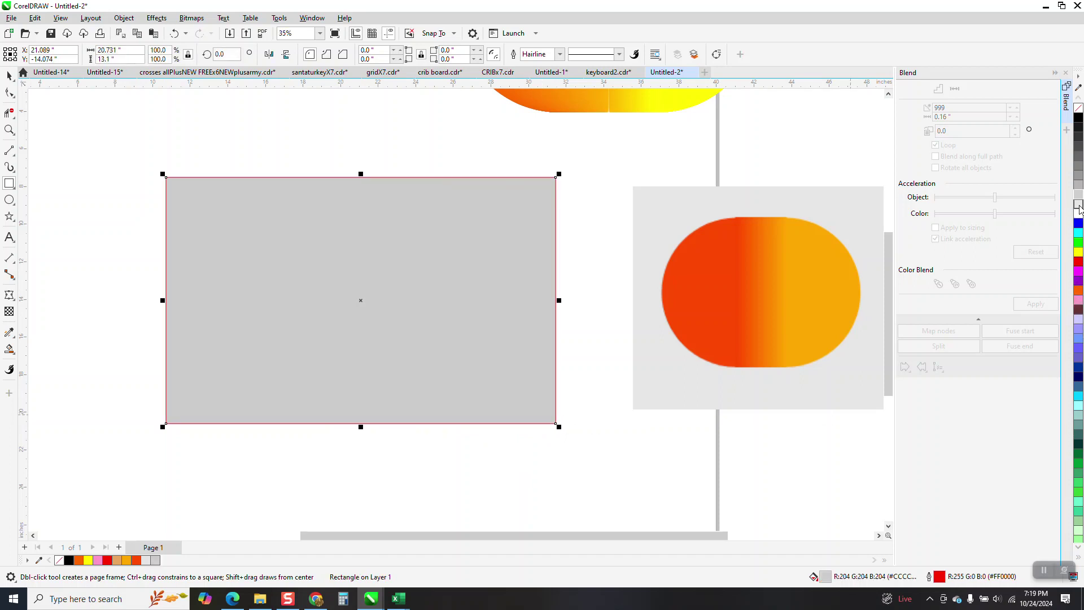
left_click(1079, 206)
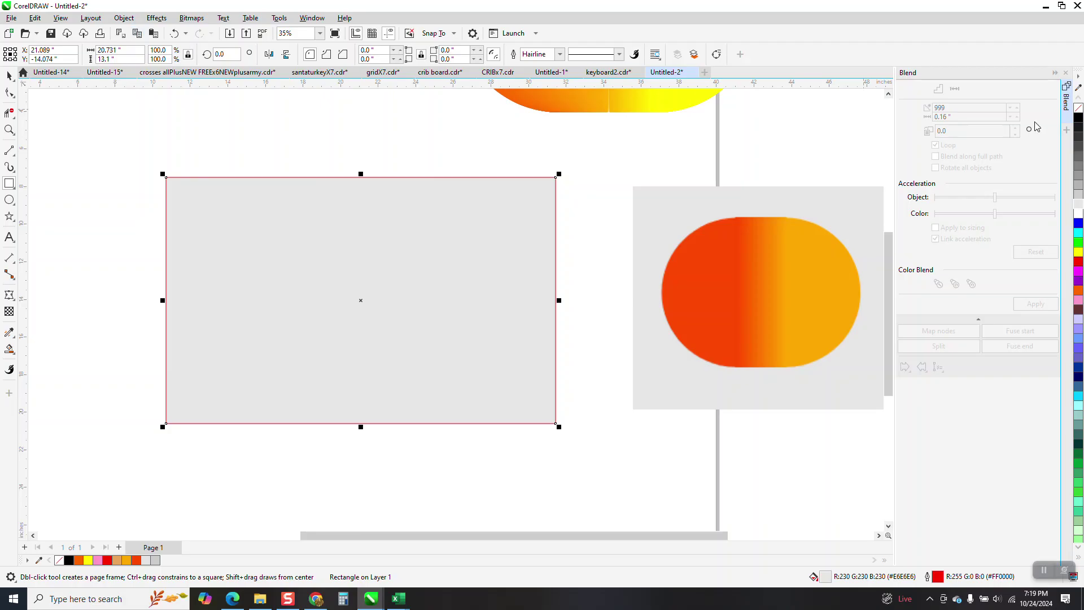
right_click(1078, 107)
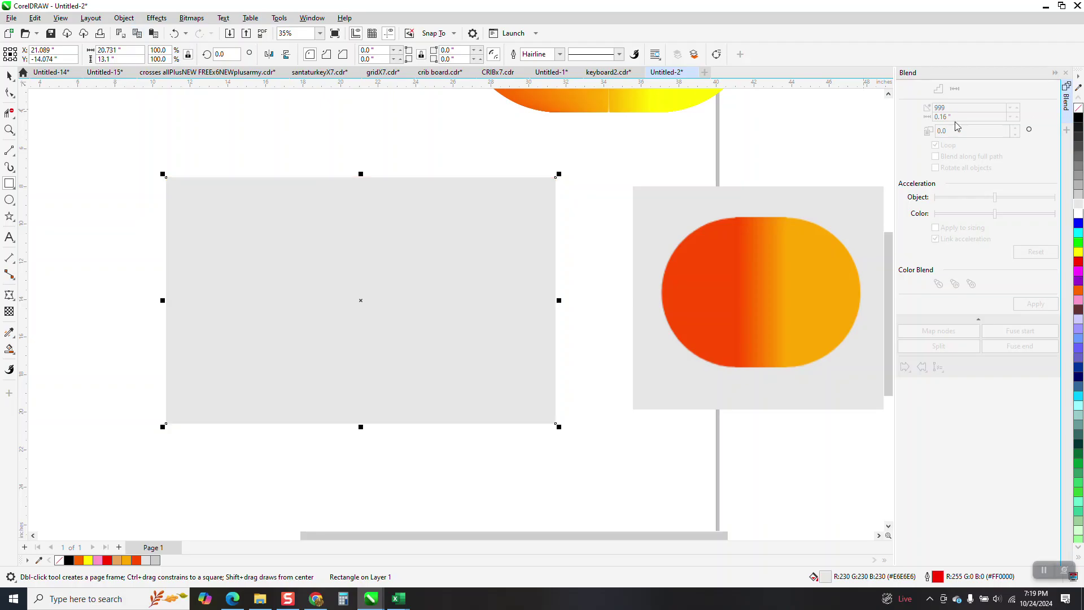
- Send the gray box to the back of the page and move the reference image over it
left_click(124, 19)
mouse_move(135, 202)
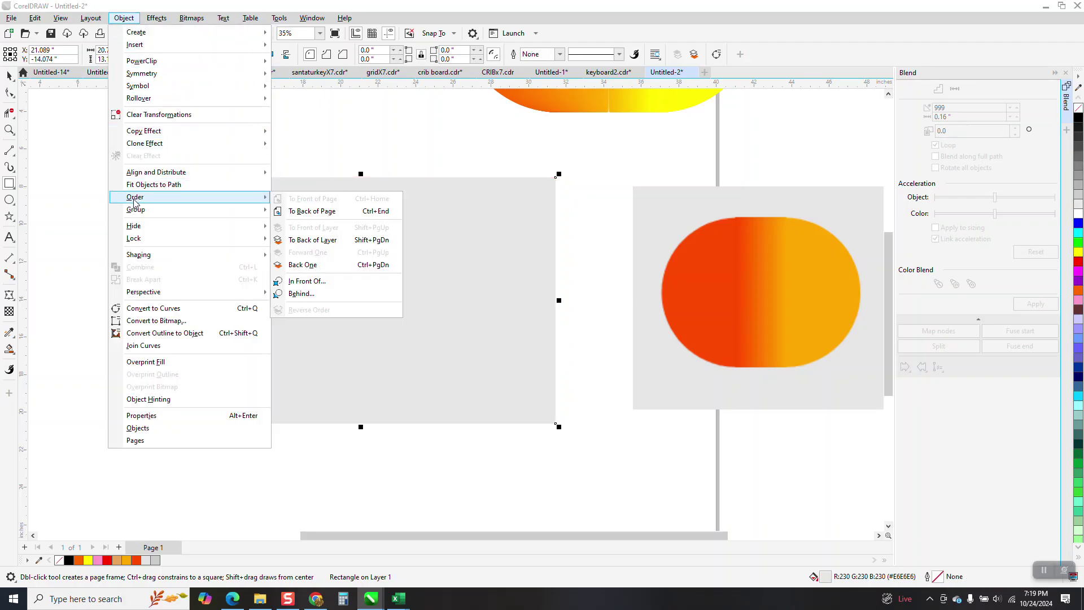
left_click(314, 212)
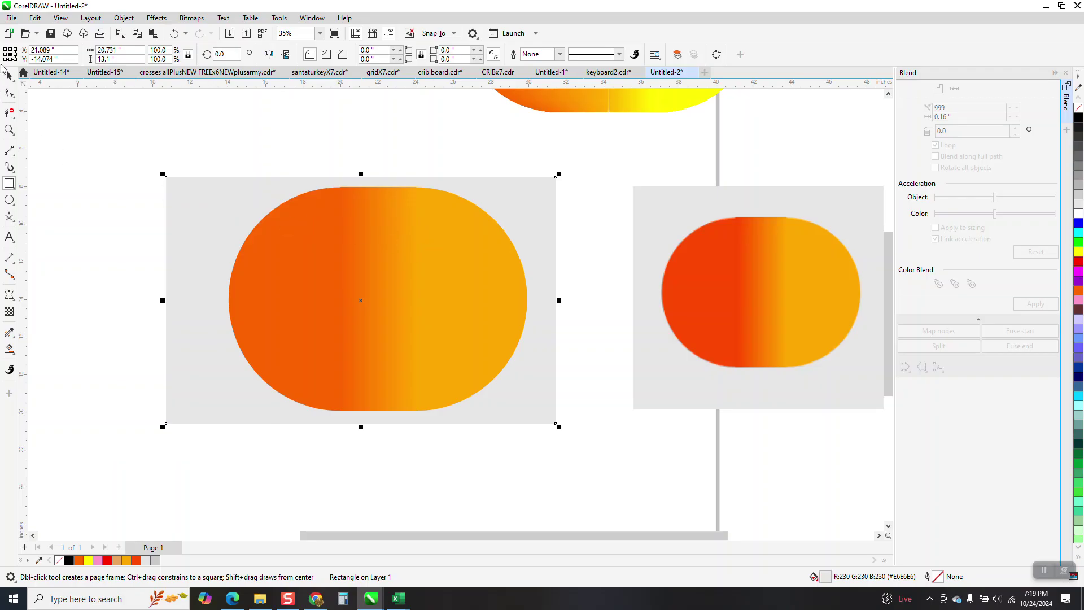
left_click_drag(718, 293, 625, 341)
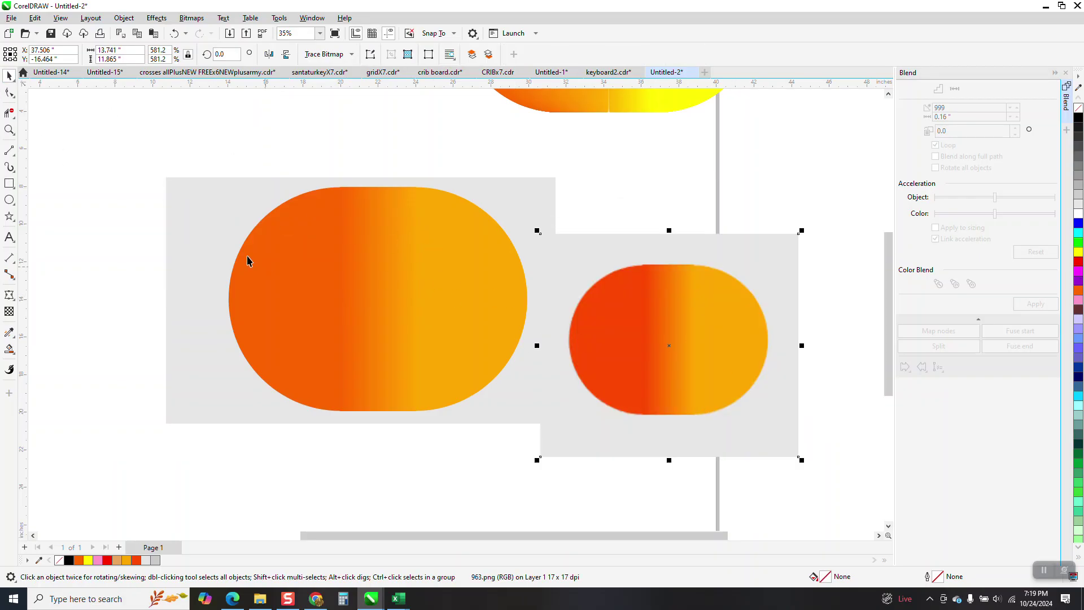
left_click(9, 130)
scroll(762, 389, "up", 5)
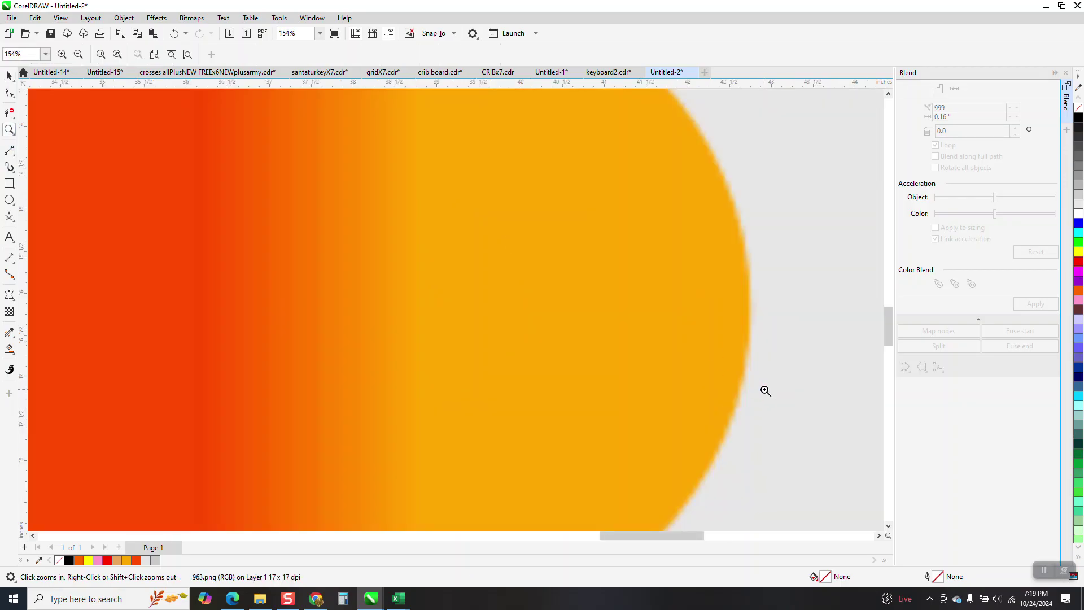
scroll(542, 305, "down", 3)
scroll(774, 285, "down", 3)
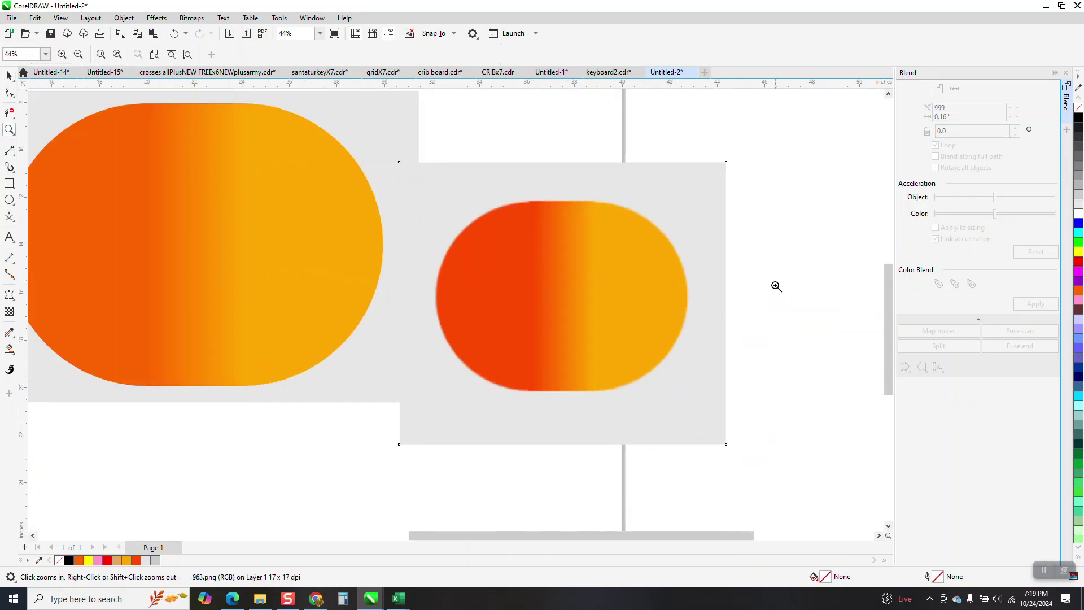
scroll(491, 342, "up", 3)
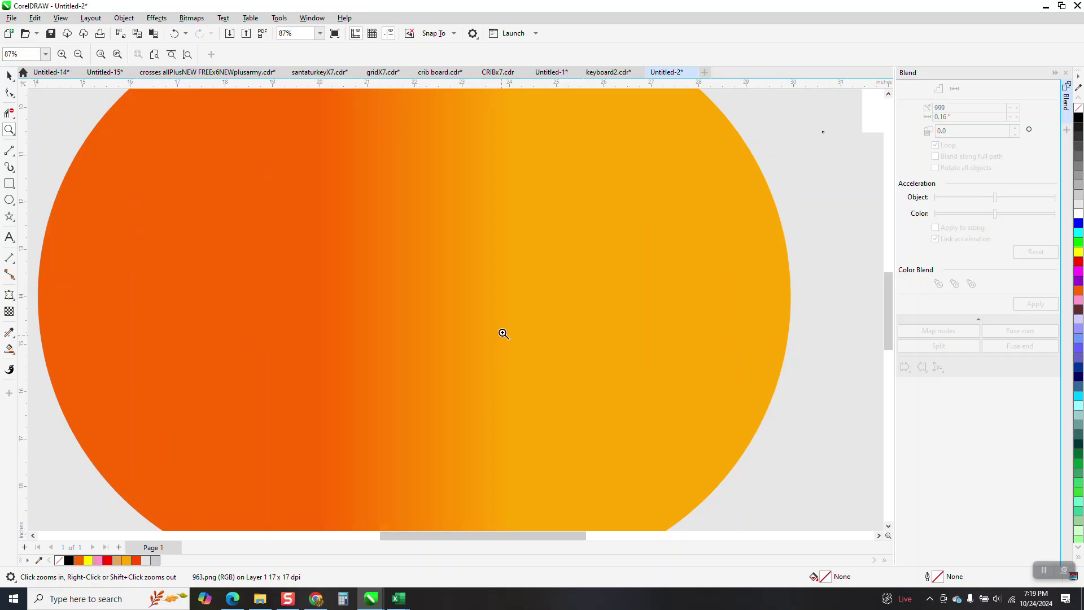
scroll(501, 333, "down", 3)
scroll(510, 288, "down", 1)
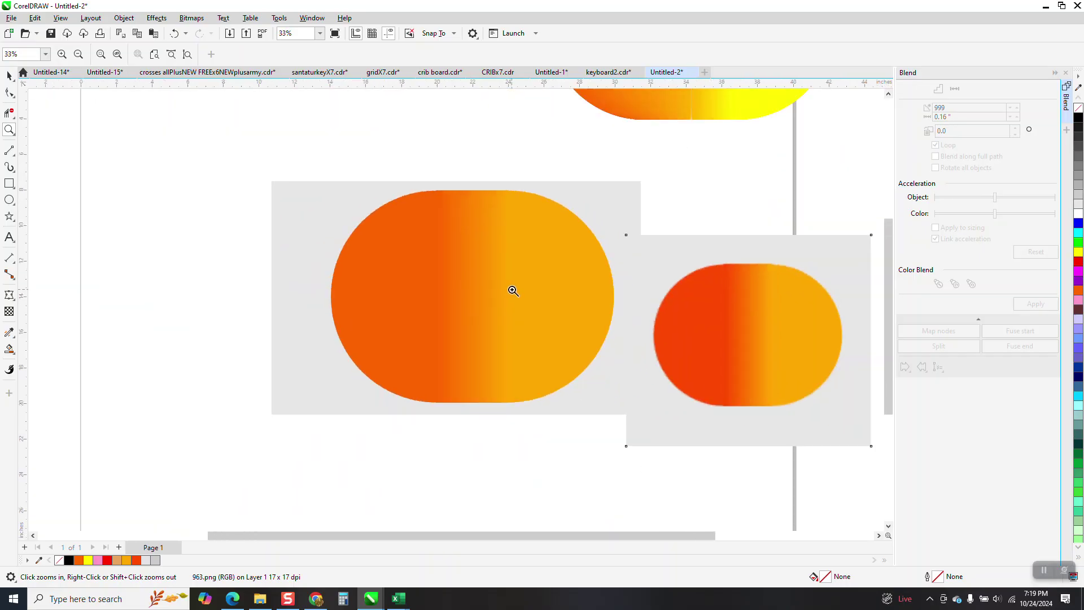
scroll(508, 288, "down", 1)
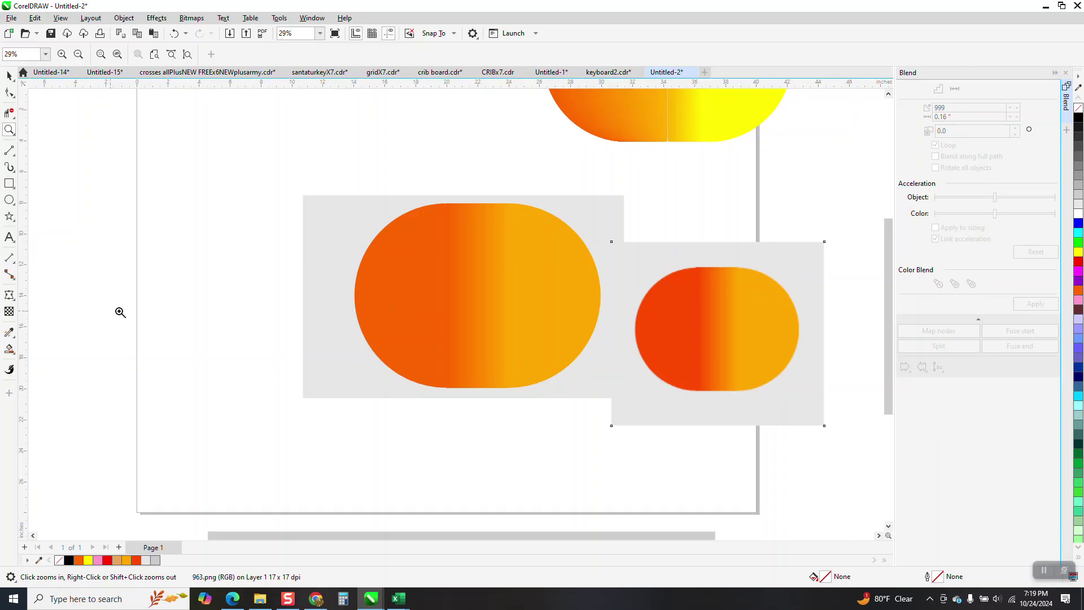
scroll(364, 323, "down", 3)
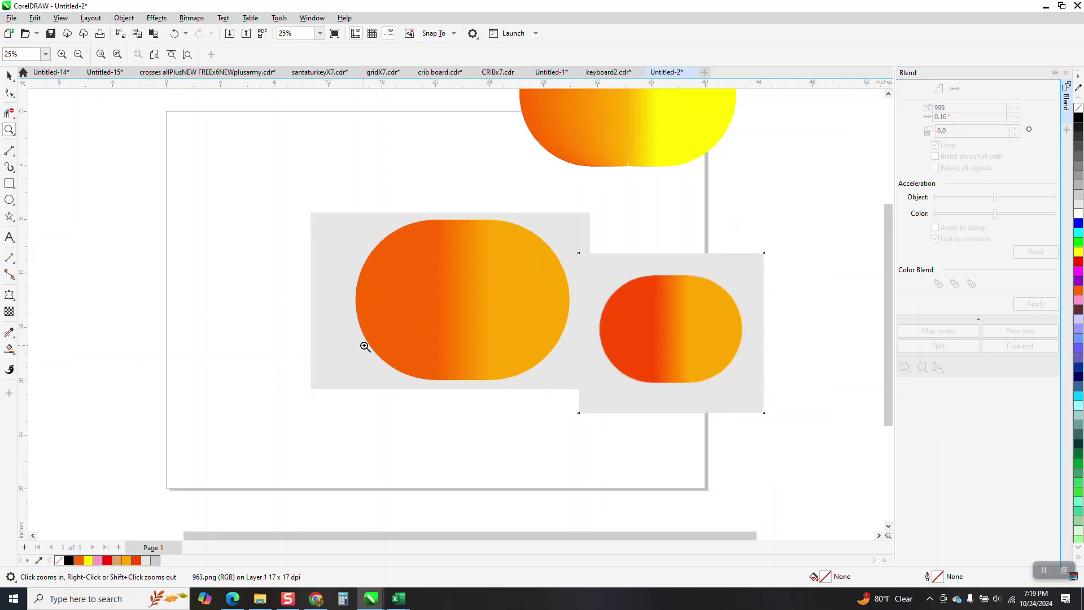
left_click_drag(524, 134, 558, 163)
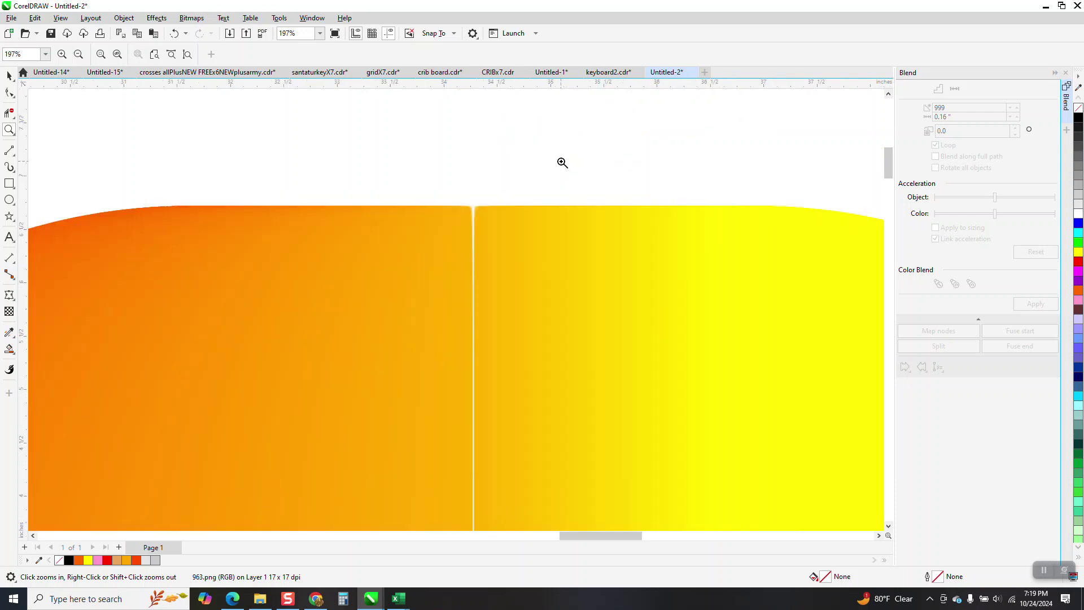
left_click_drag(473, 219, 524, 255)
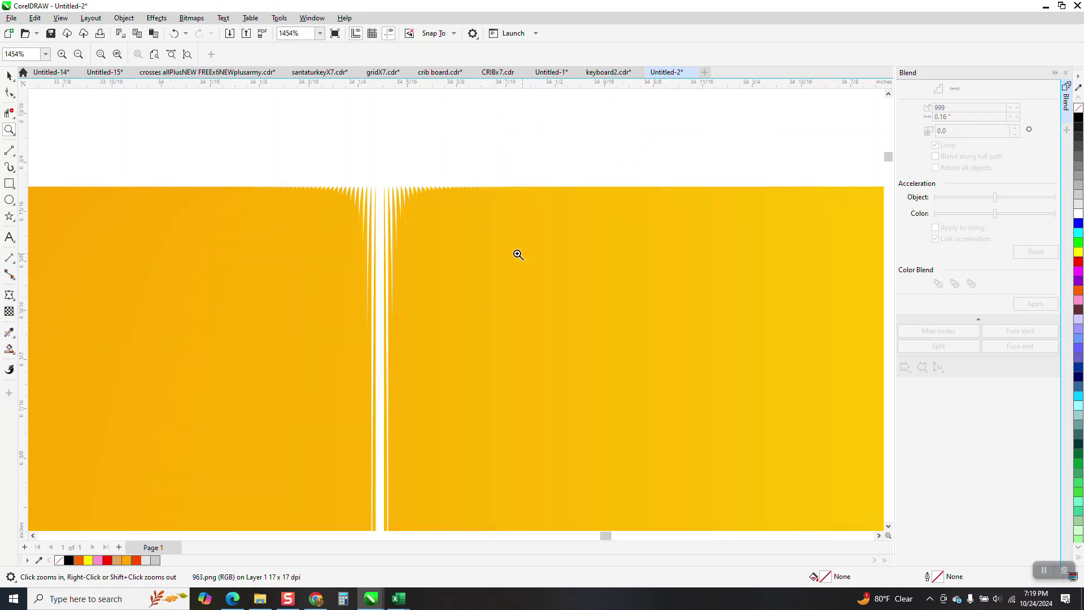
scroll(515, 251, "down", 8)
scroll(433, 202, "down", 5)
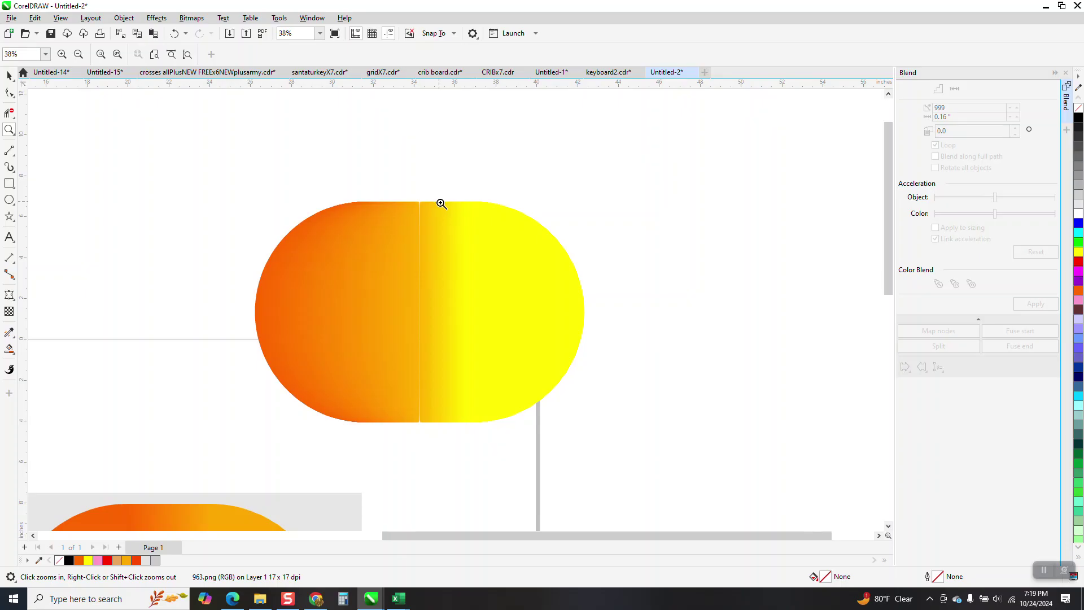
- Drag the orange and amber half-circles down below the gray box
left_click(9, 78)
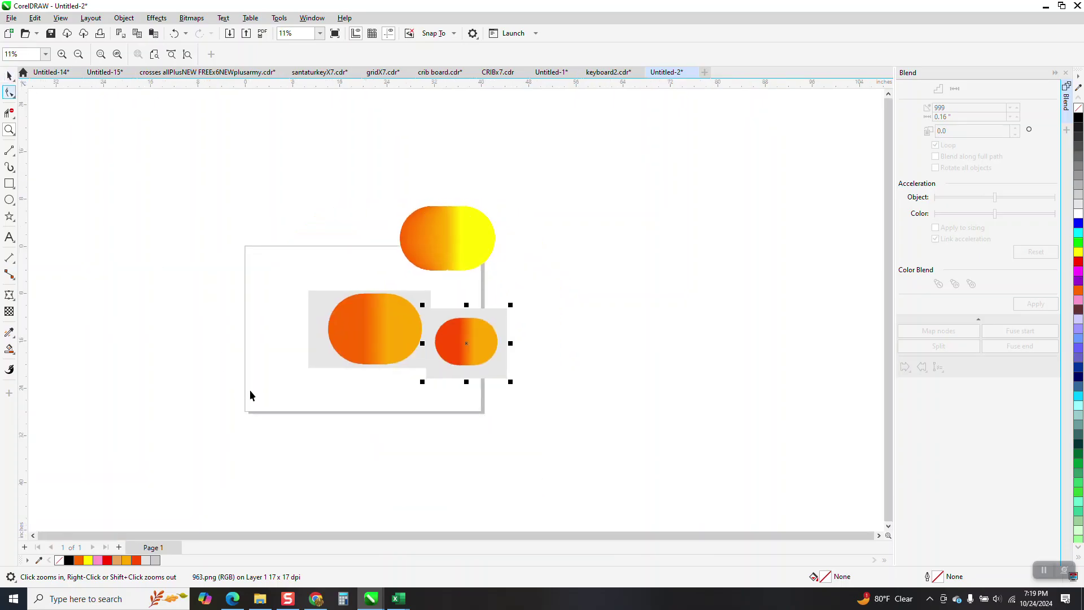
left_click(306, 381)
left_click(346, 338)
left_click_drag(347, 338, 346, 410)
left_click(404, 336)
left_click_drag(405, 336, 409, 394)
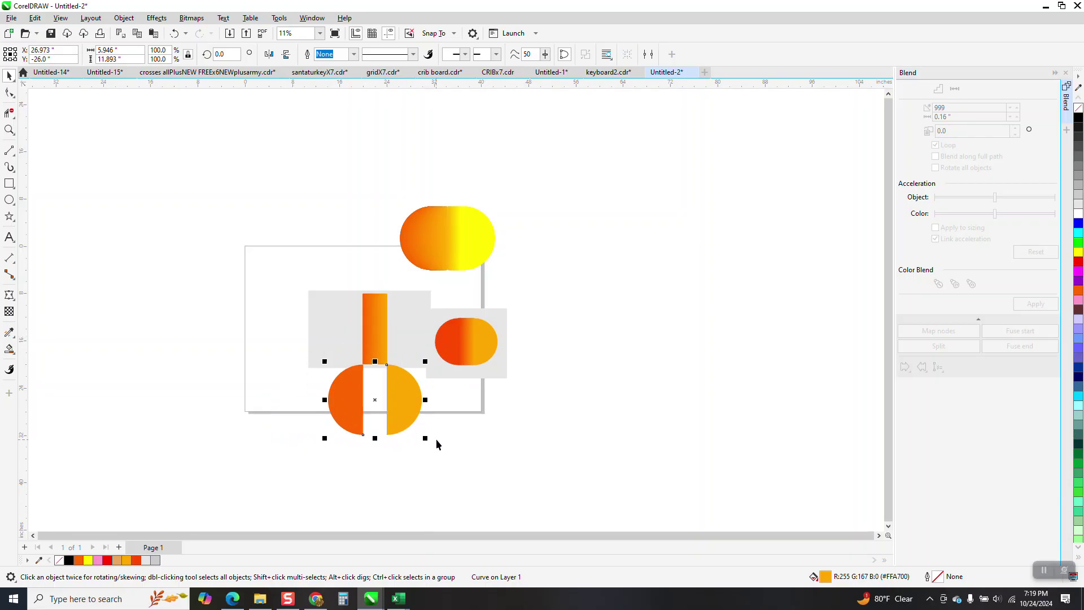
- Select both half-circles and apply a blend between them from the Blend docker
key("ctrl+z")
left_click_drag(301, 386, 485, 460)
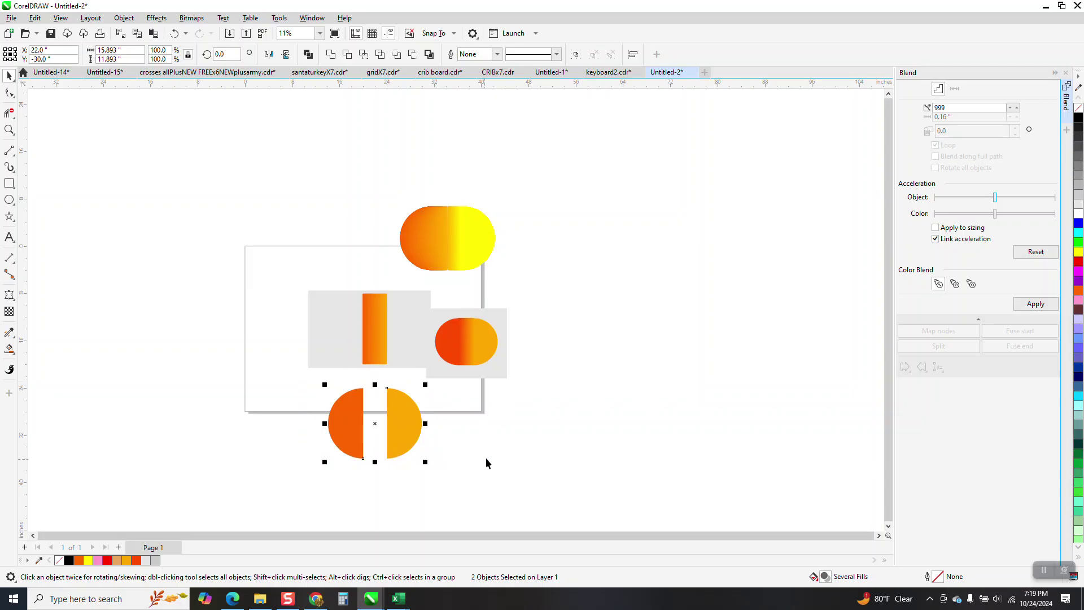
left_click(1035, 303)
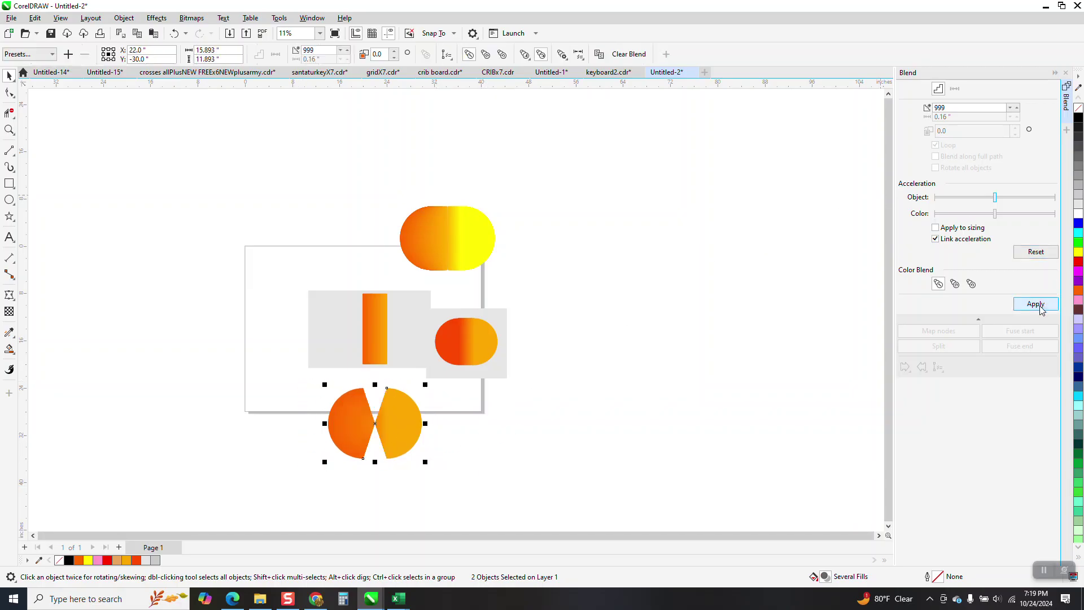
left_click(174, 34)
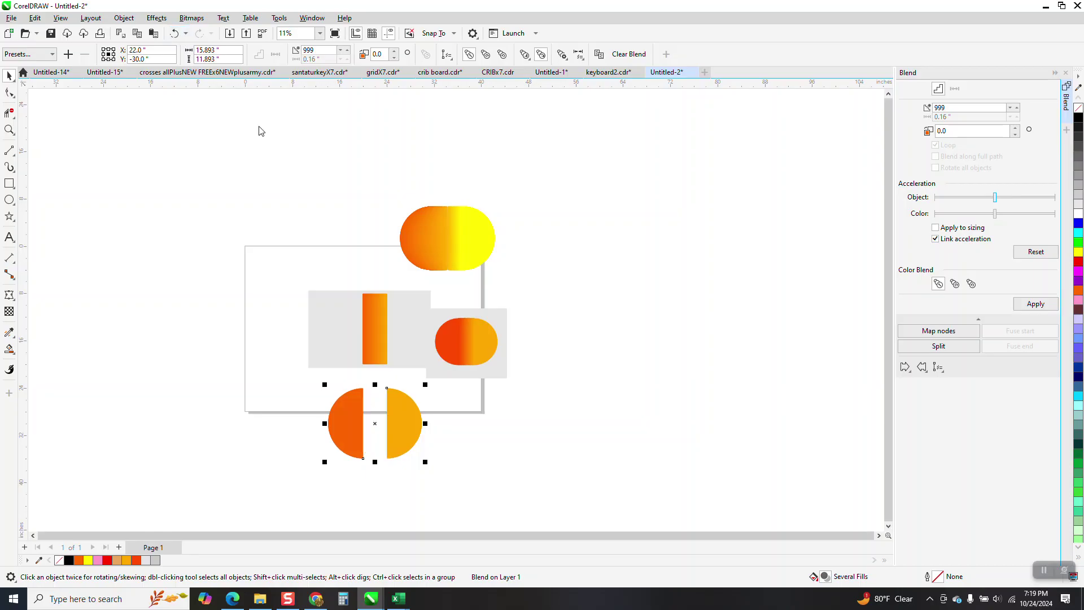
left_click(406, 426)
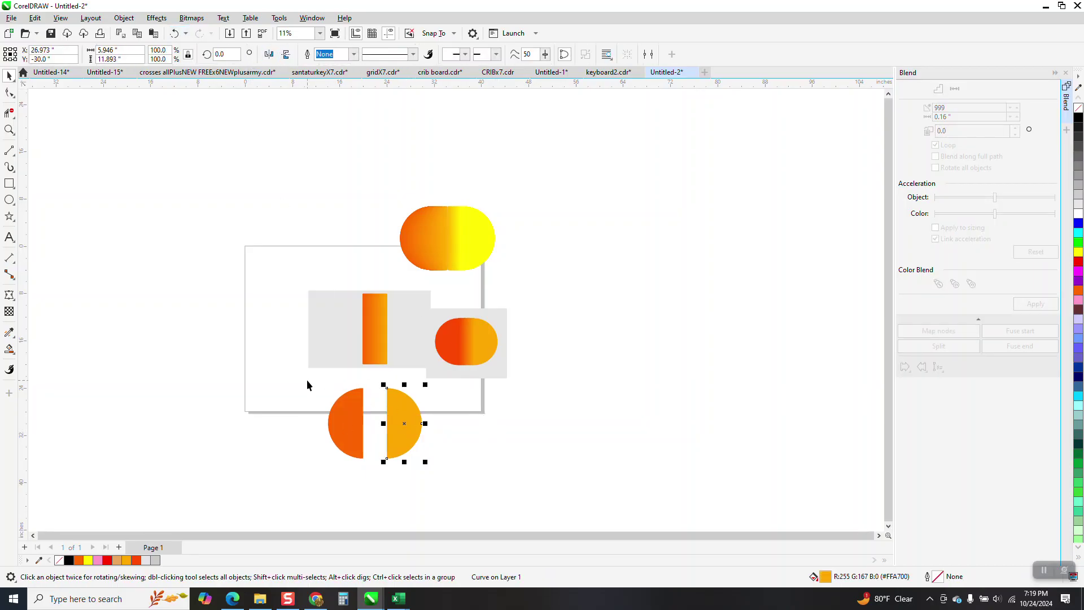
left_click_drag(307, 385, 452, 459)
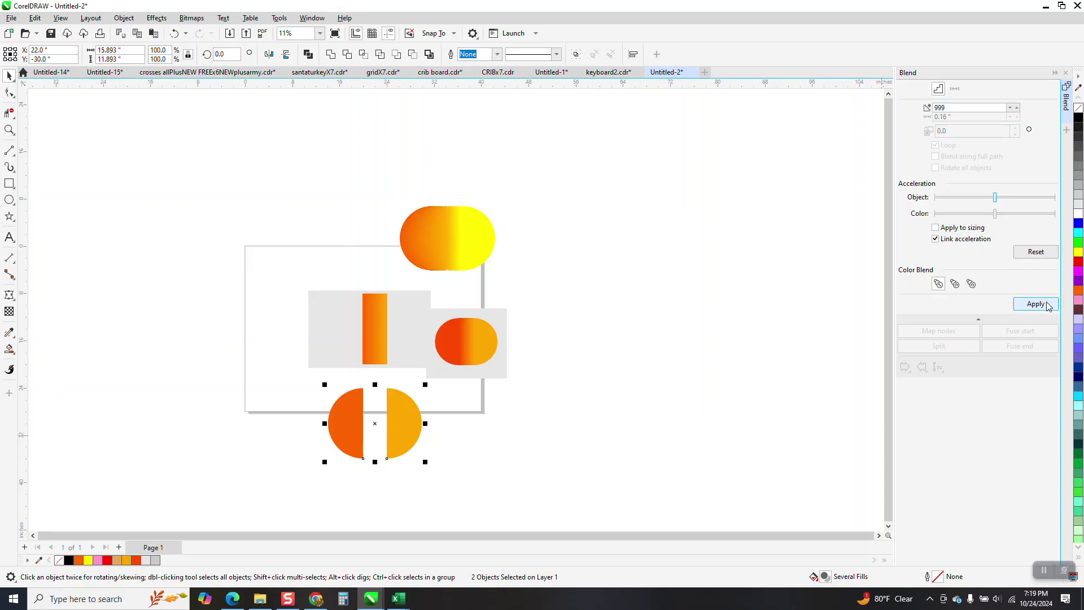
left_click(1036, 304)
- Zoom in closely on the seam of the blended half-circles
left_click(9, 130)
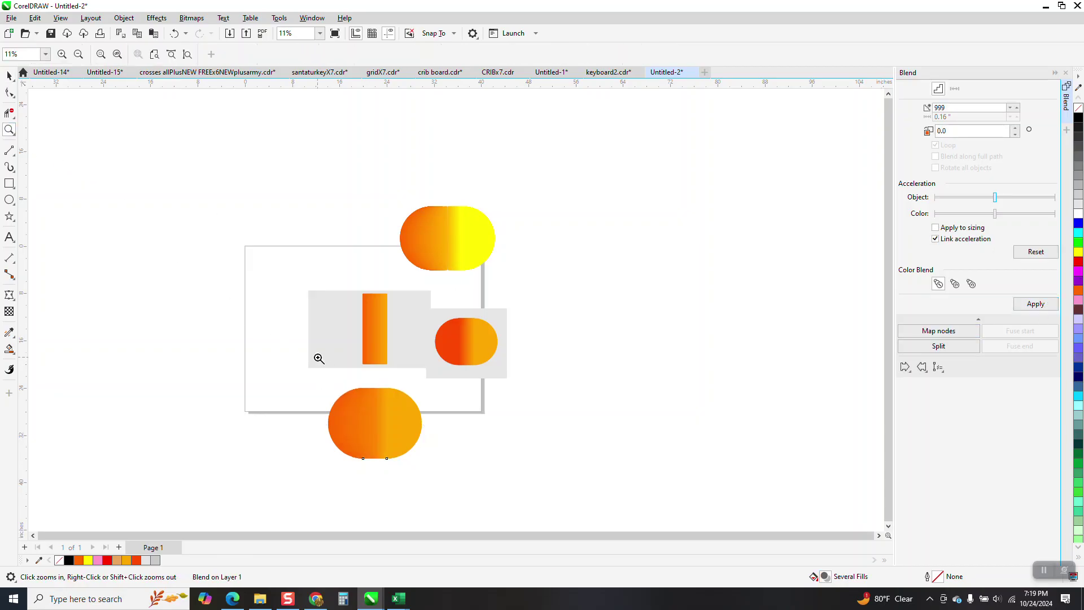
left_click_drag(425, 427, 425, 427)
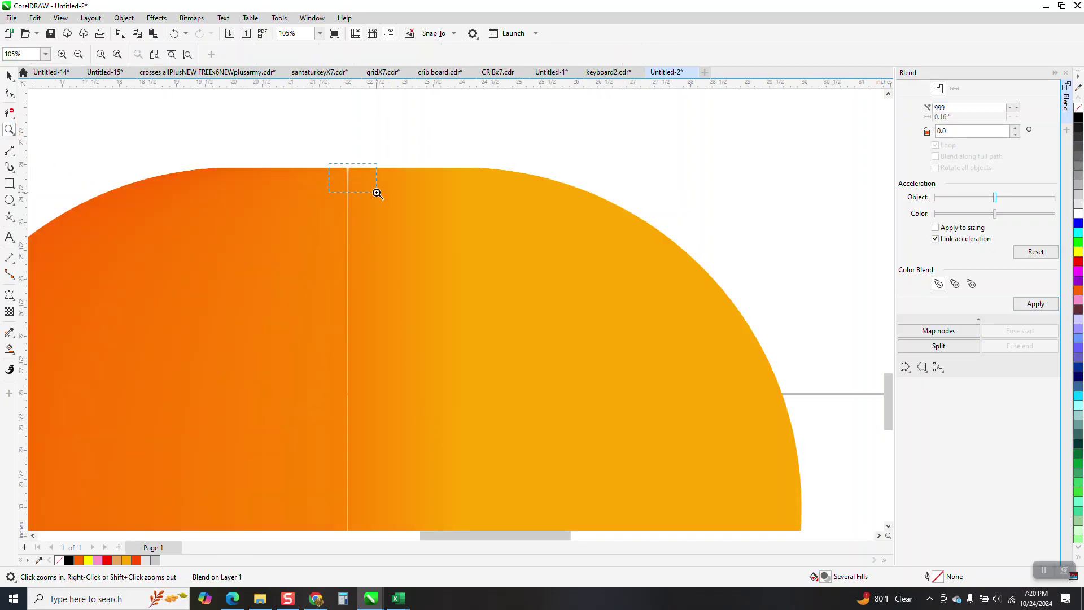
left_click_drag(378, 194, 387, 205)
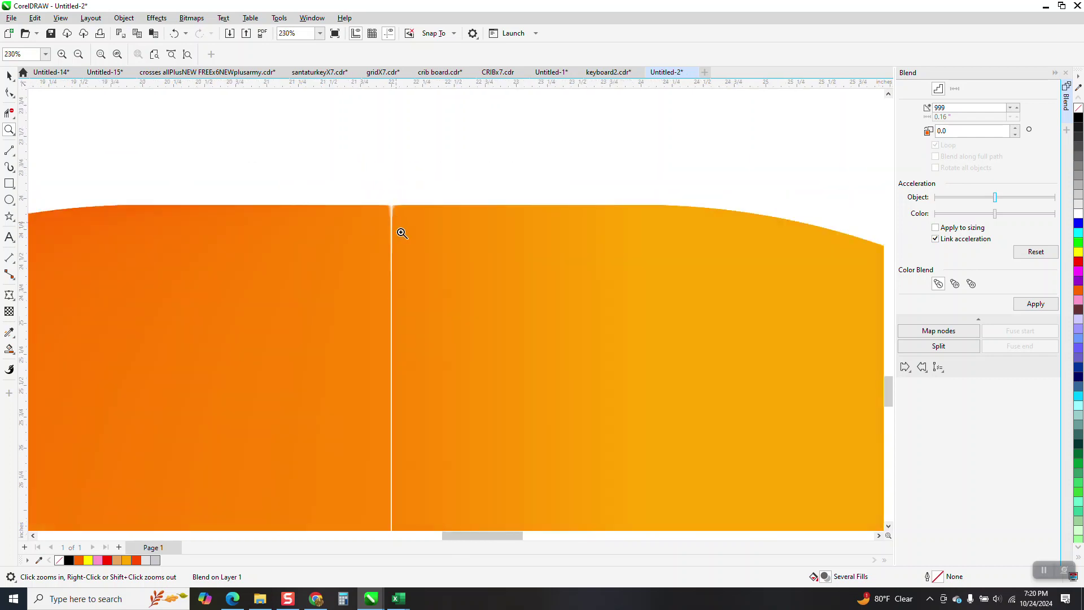
scroll(402, 234, "down", 5)
- Undo the blend and the half-circle moves until they rejoin the band inside the gray box
key("ctrl+z")
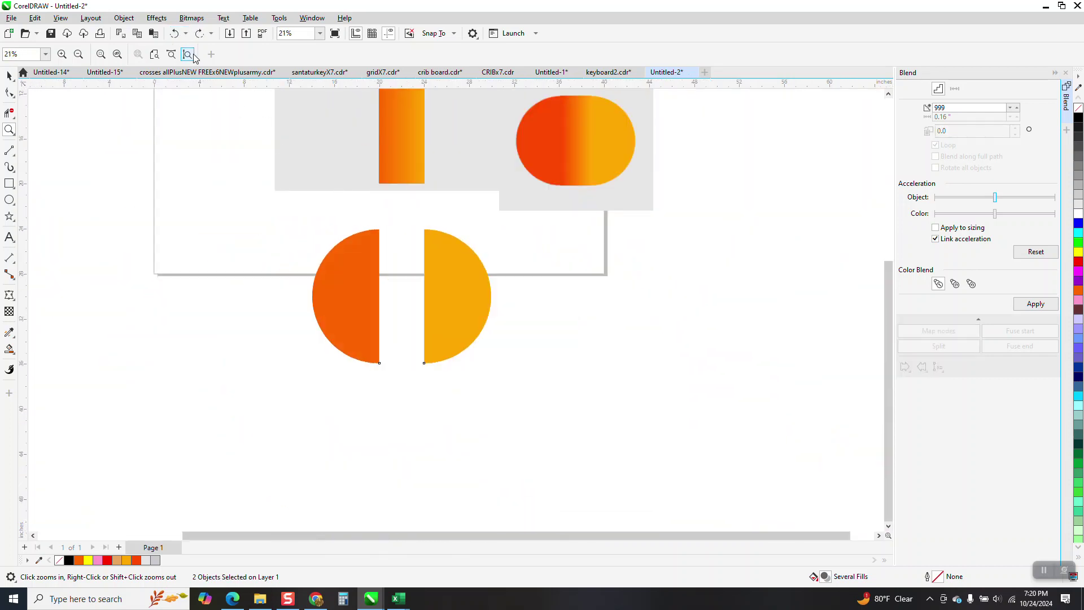
left_click(173, 33)
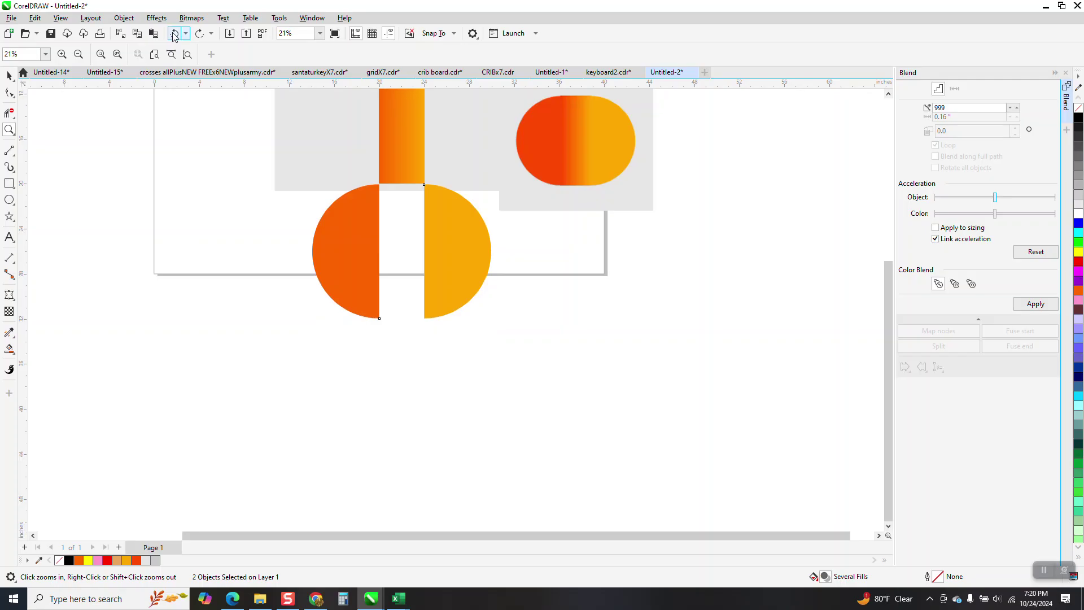
left_click(173, 34)
left_click(174, 35)
left_click(174, 35)
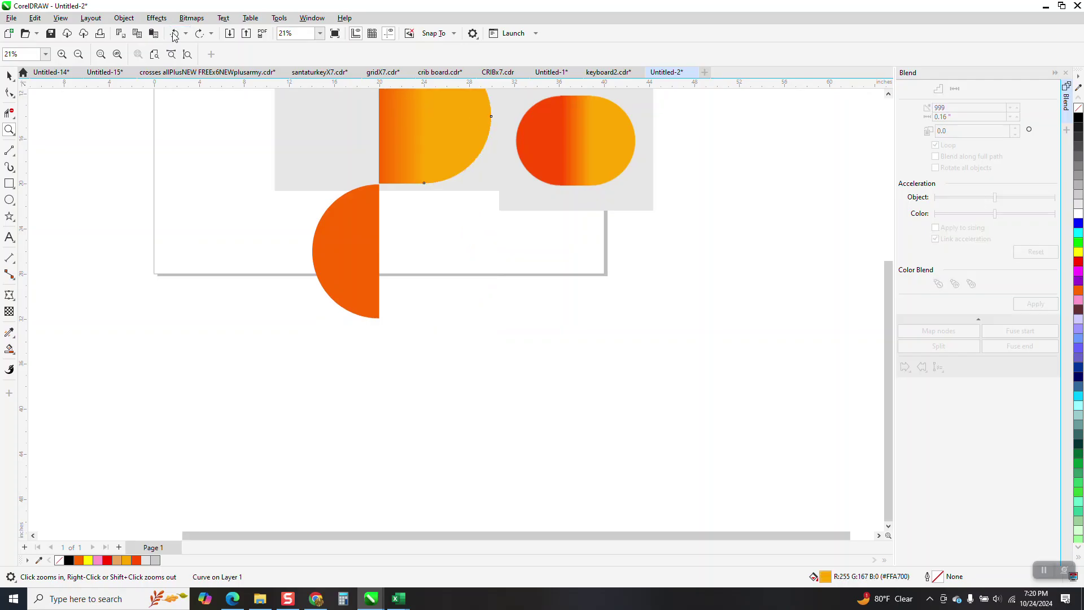
left_click(173, 35)
left_click(173, 35)
left_click(173, 35)
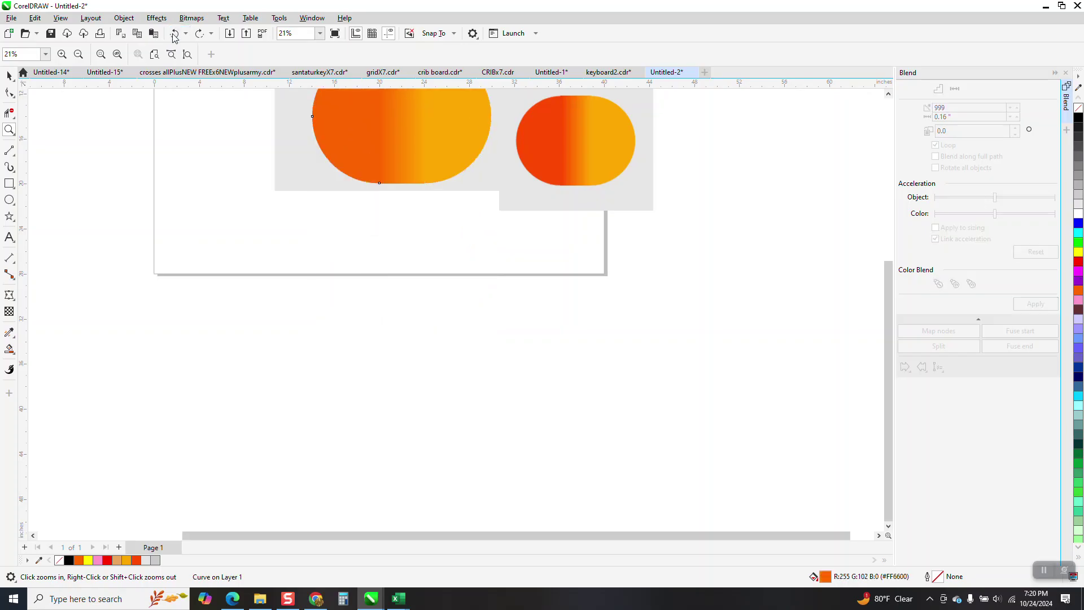